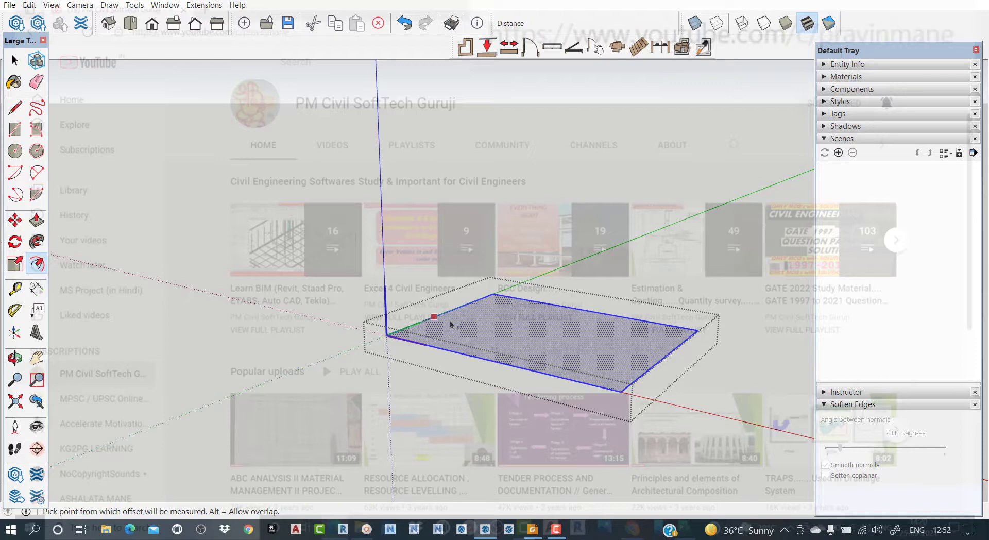
Step: Offset the outline of the rectangular base face inward by 0.5"
left_click(451, 323)
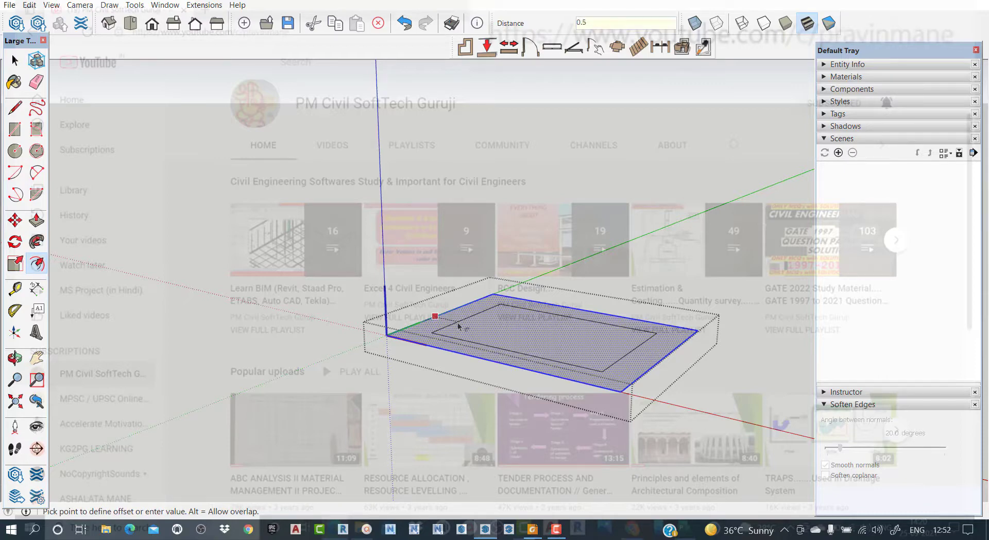
key("Return")
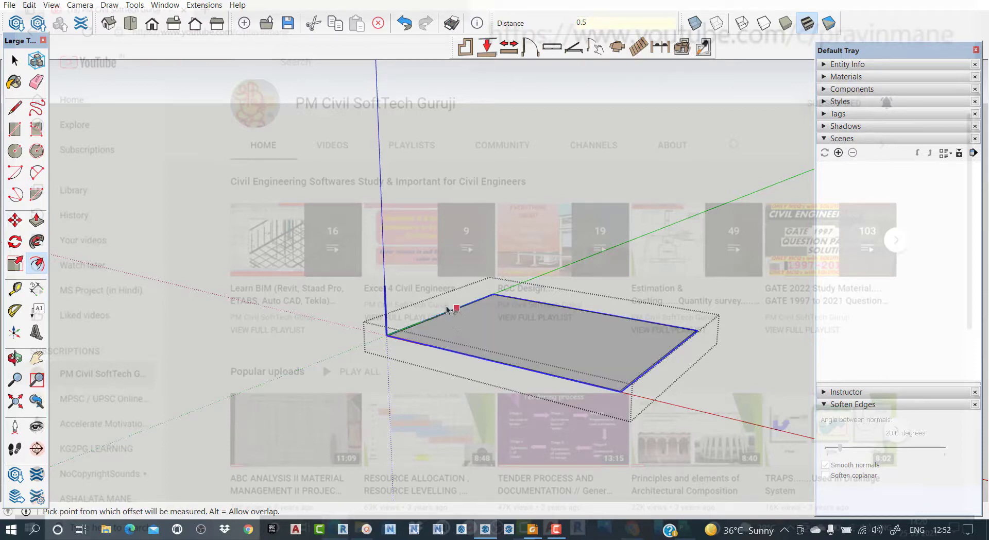
key("space")
Step: Draw a 1/2" line along the green axis from the inner offset corner to the outer edge at the rectangle's far corner
scroll(412, 311, "up", 5)
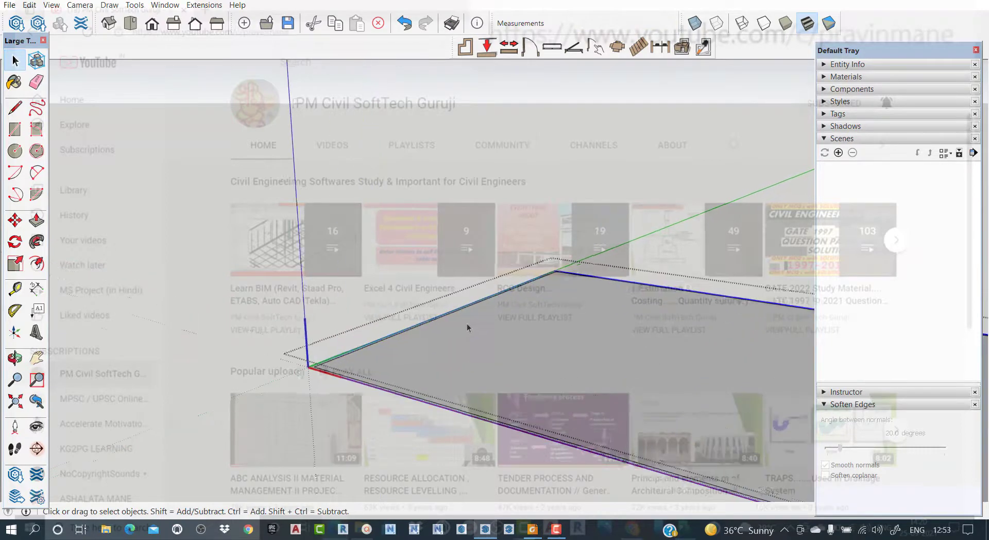
scroll(467, 327, "up", 3)
middle_click_drag(552, 243, 585, 246)
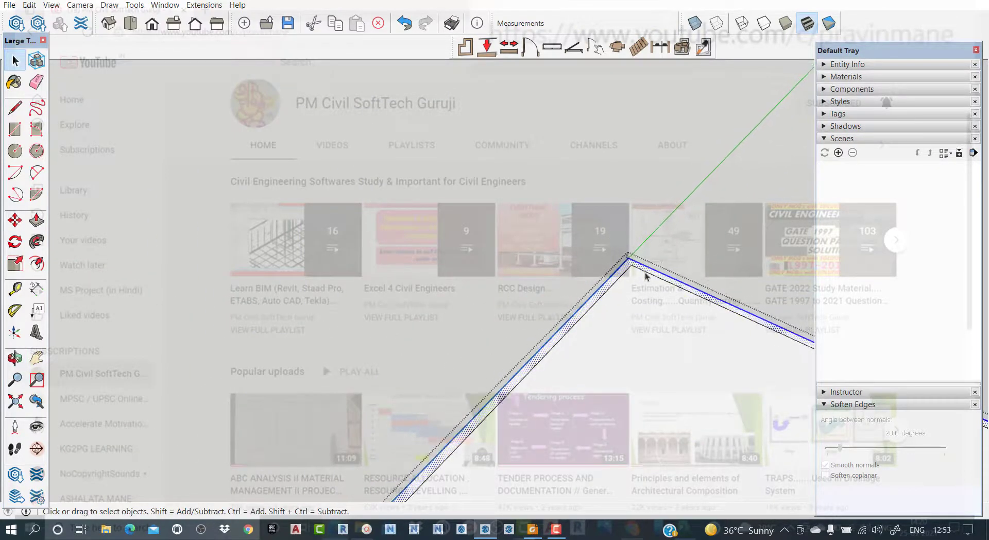
middle_click_drag(645, 276, 610, 246)
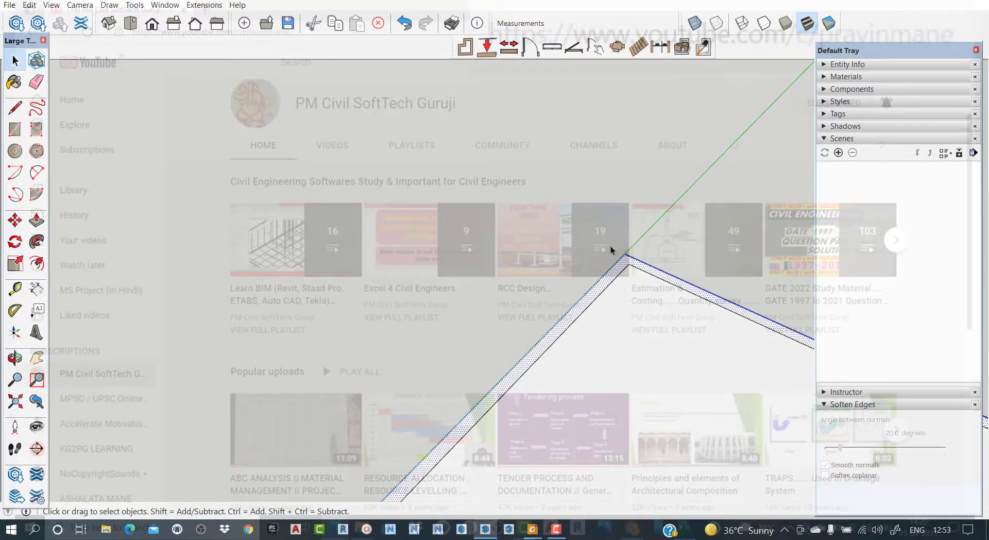
left_click(15, 107)
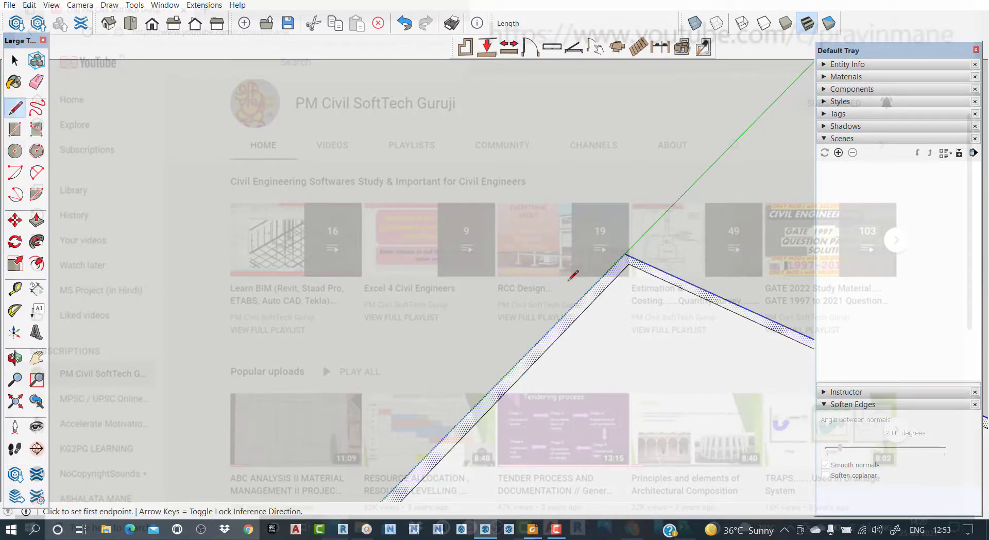
left_click(628, 263)
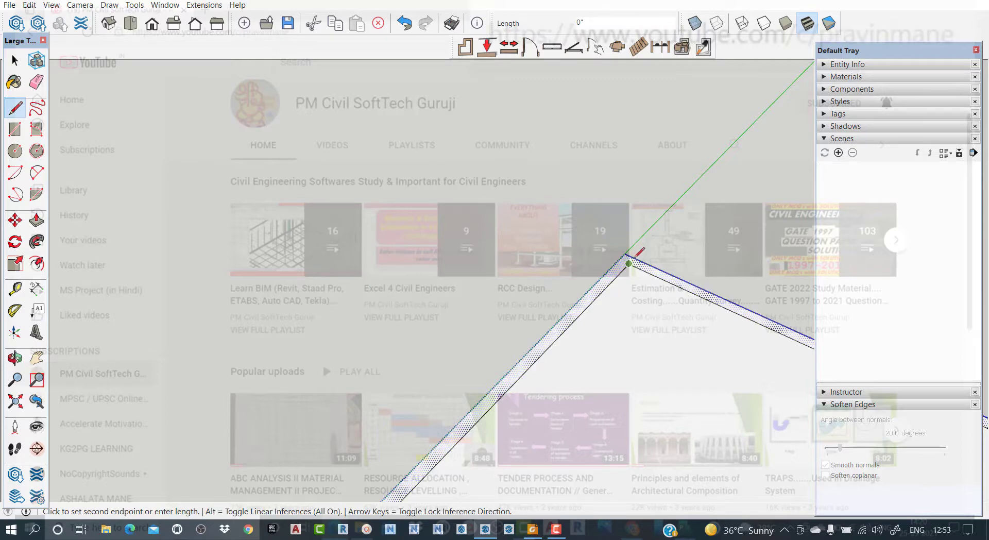
scroll(635, 256, "up", 4)
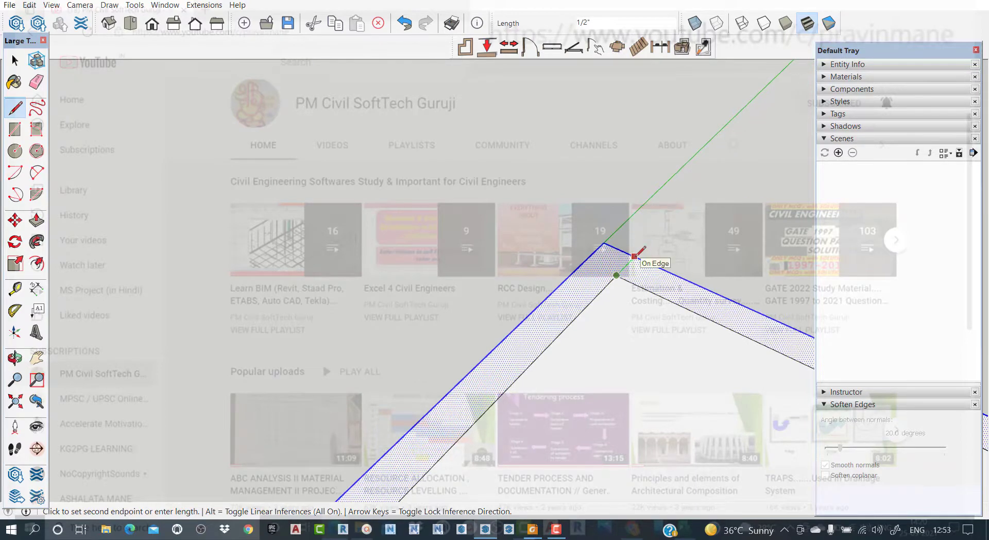
left_click(634, 256)
key("space")
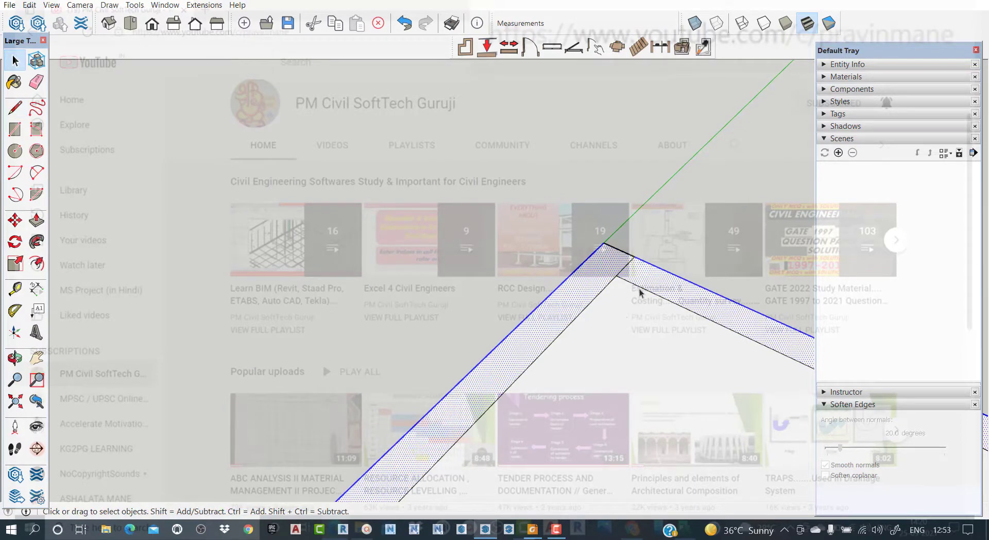
Step: Draw a short line from the inner offset corner to the outer red-axis edge at the origin, closing off the strip along the green axis
scroll(616, 348, "down", 3)
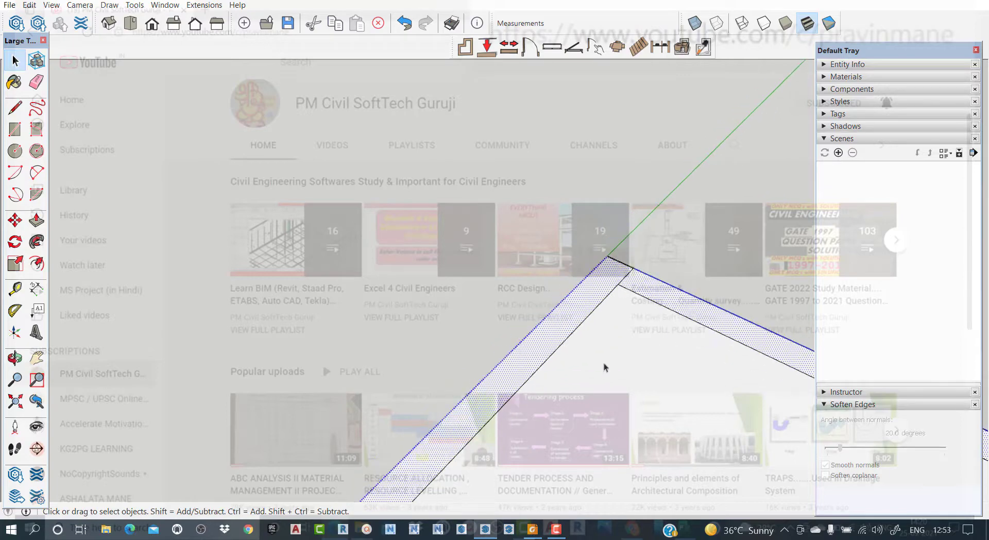
scroll(589, 386, "down", 2)
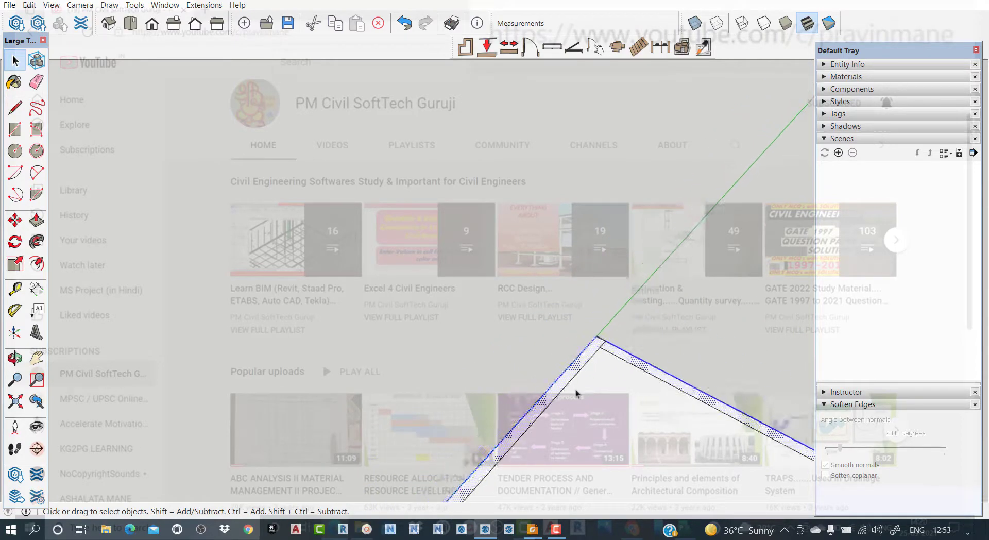
left_click(36, 355)
left_click_drag(525, 458, 659, 193)
left_click_drag(558, 385, 425, 310)
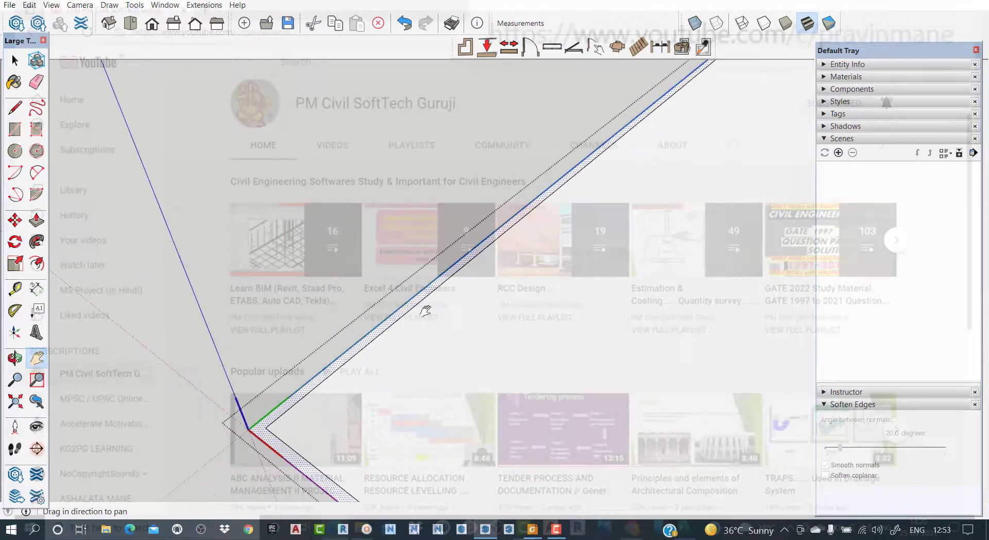
left_click_drag(443, 356, 479, 367)
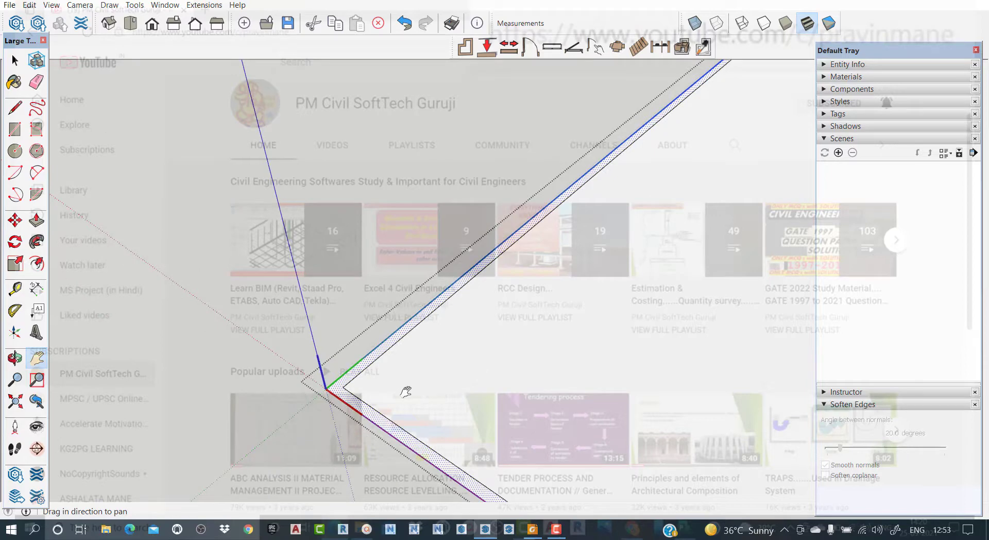
key("space")
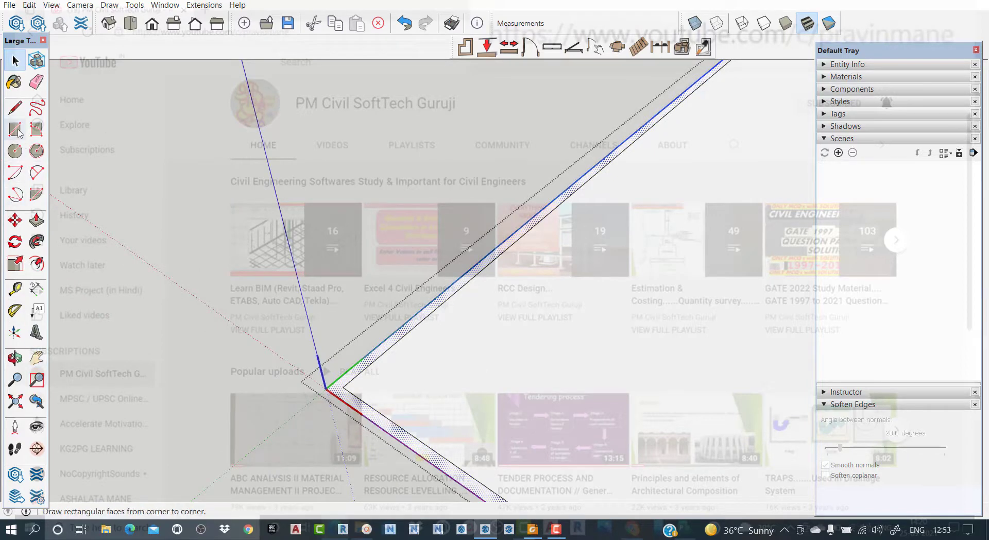
left_click(15, 107)
left_click(343, 387)
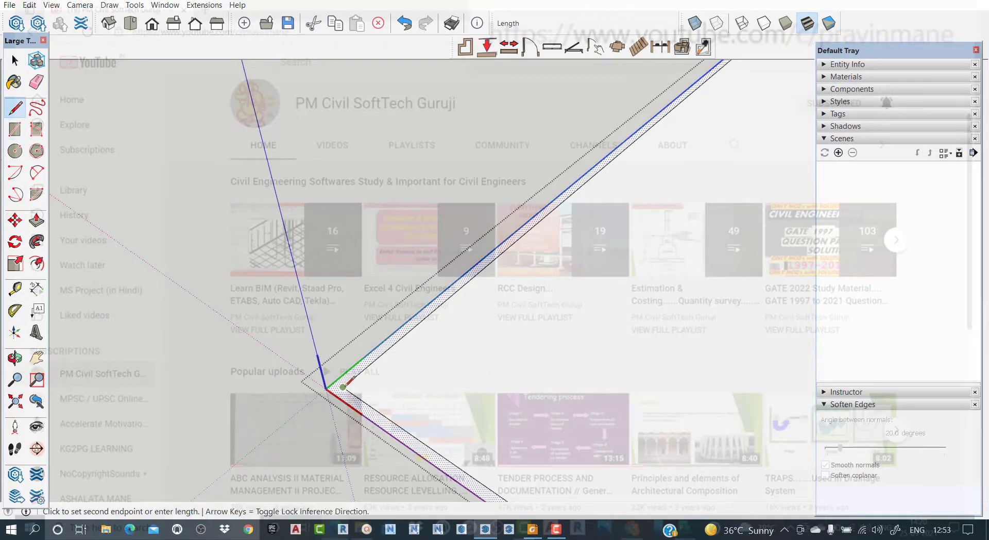
left_click(334, 394)
key("space")
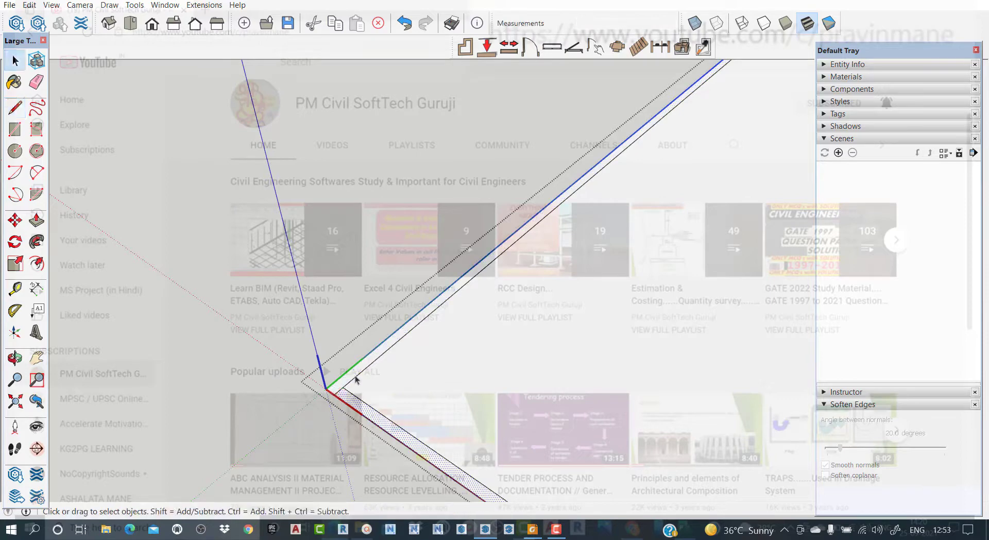
Step: Delete the inner offset edges along the red-axis side and the opposite long side, keeping the narrow strip along the green axis
left_click(359, 372)
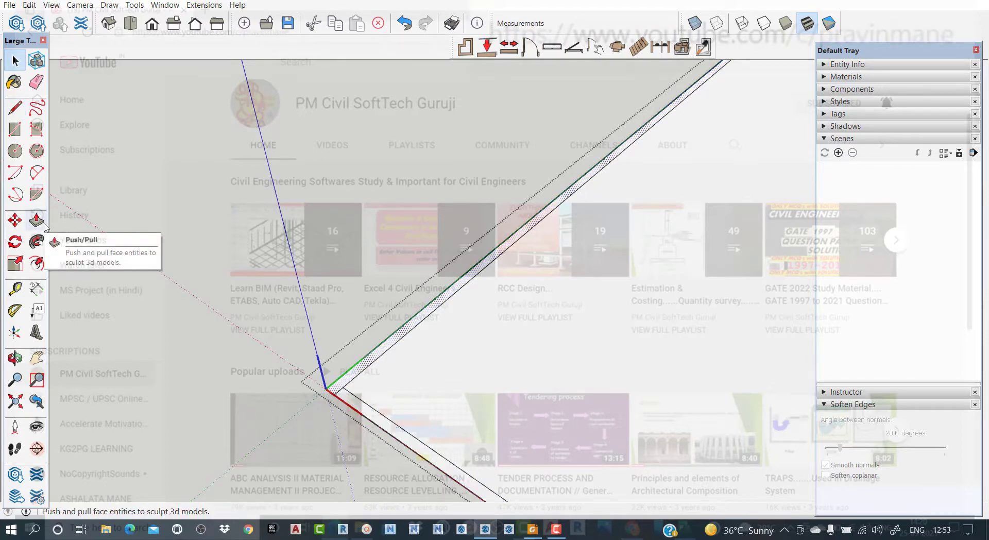
left_click(425, 448)
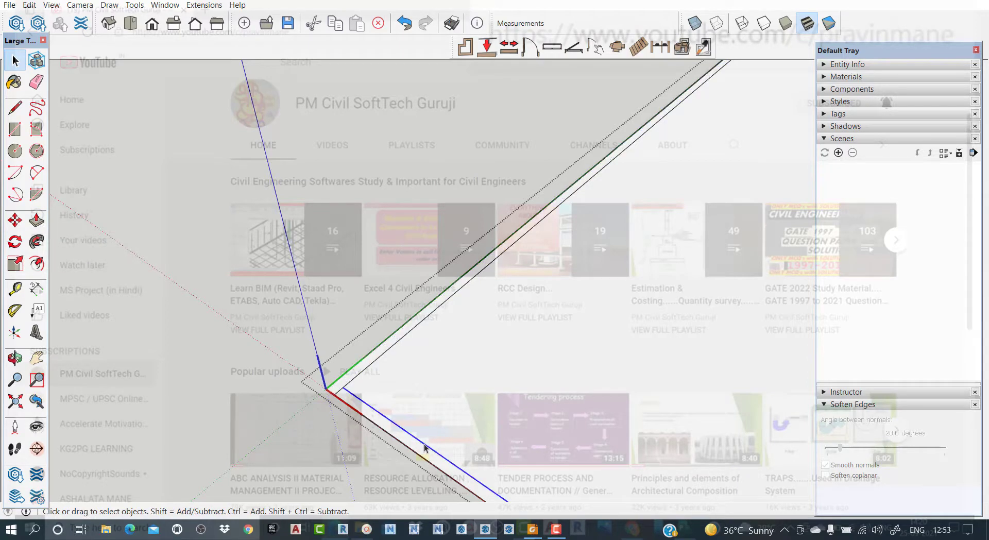
scroll(550, 407, "up", 1)
scroll(550, 407, "down", 2)
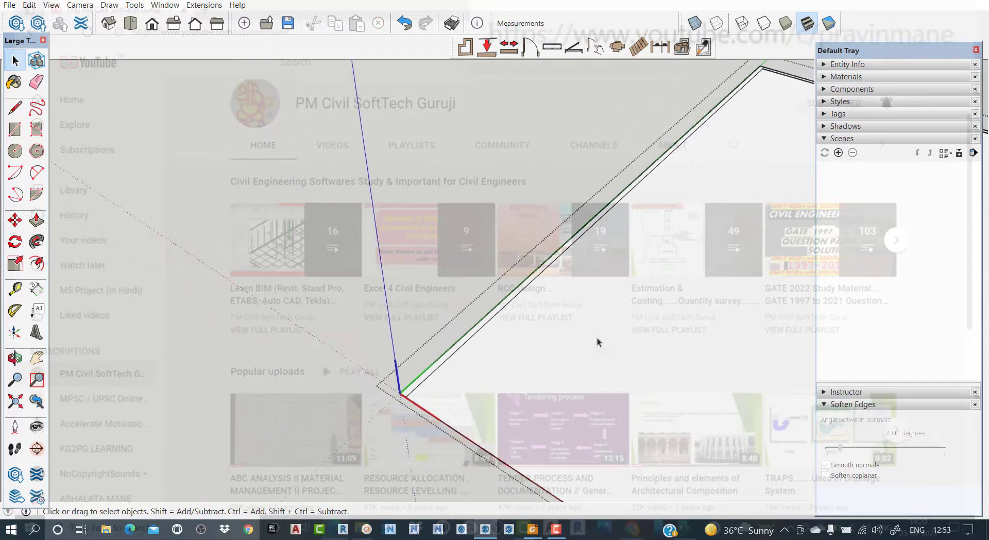
left_click(787, 77)
key("Delete")
Step: Push/Pull the narrow strip along the green axis up 2' 6" to form an upright end panel
left_click(604, 216)
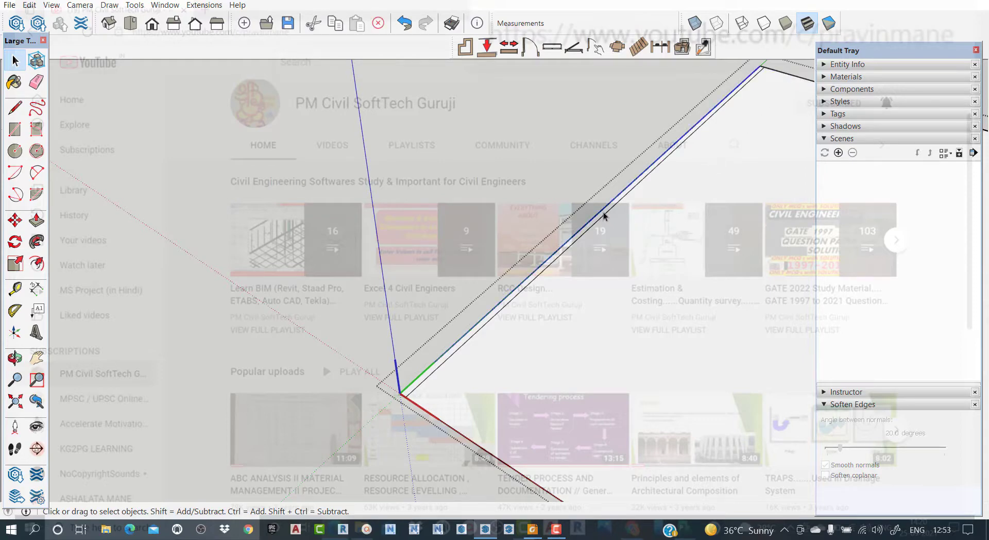
left_click(608, 212)
scroll(607, 211, "up", 5)
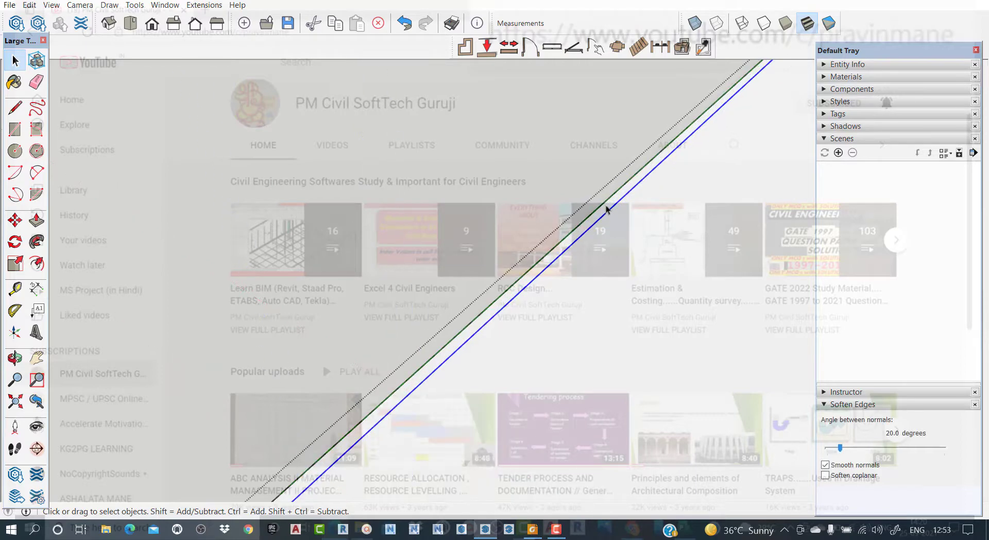
key("p")
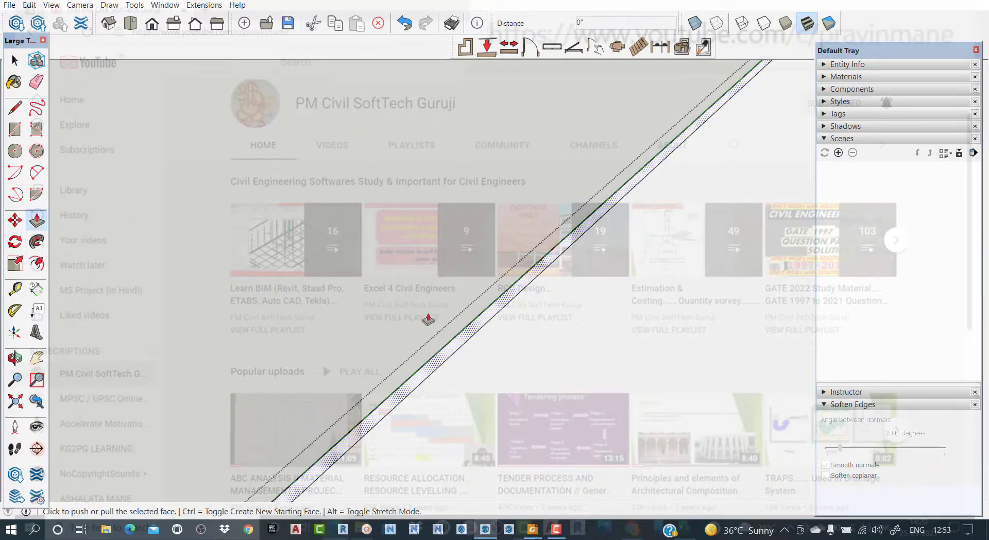
left_click(491, 310)
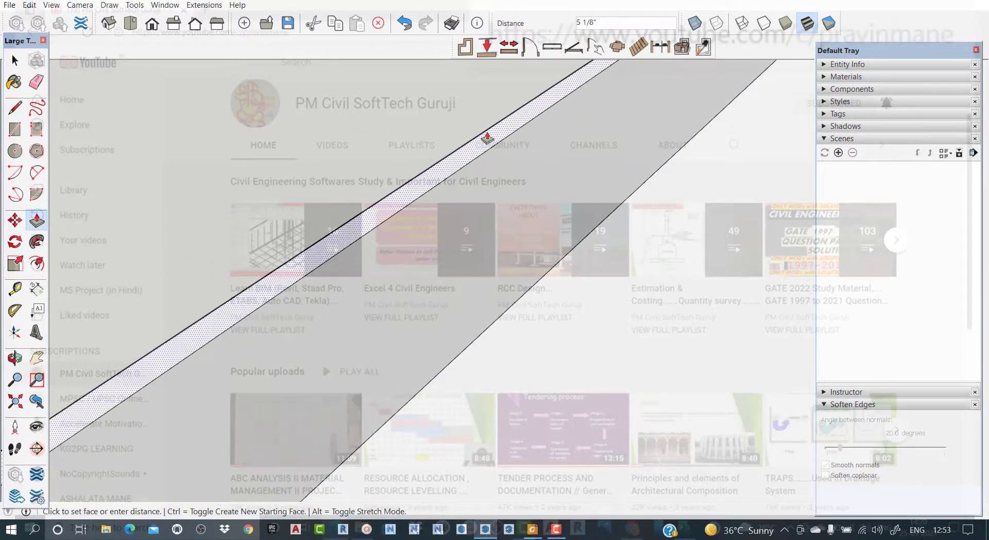
key("Return")
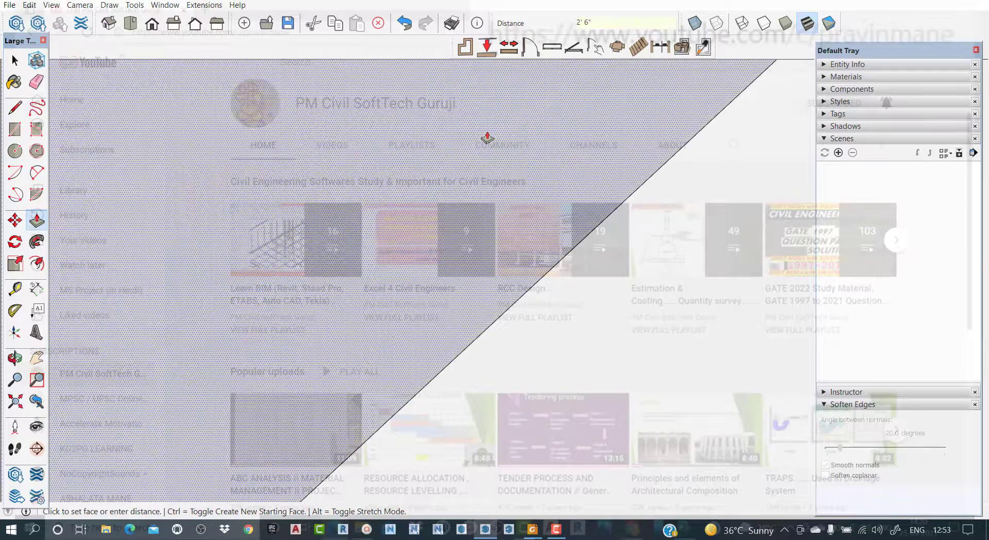
middle_click_drag(411, 260, 392, 334)
scroll(391, 334, "down", 3)
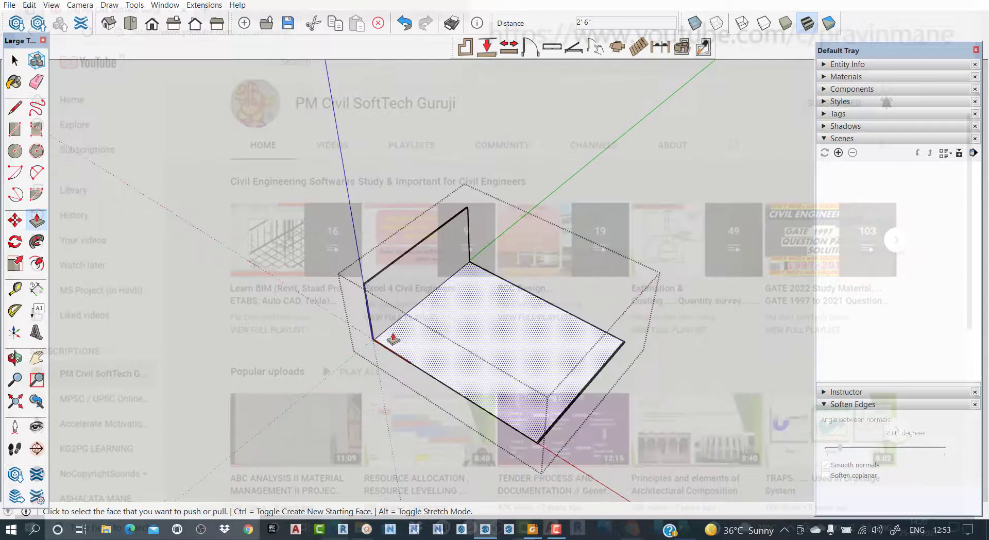
key("space")
Step: Delete the remaining inner offset edge at the end opposite the upright panel
middle_click_drag(419, 369, 622, 403)
scroll(594, 391, "up", 8)
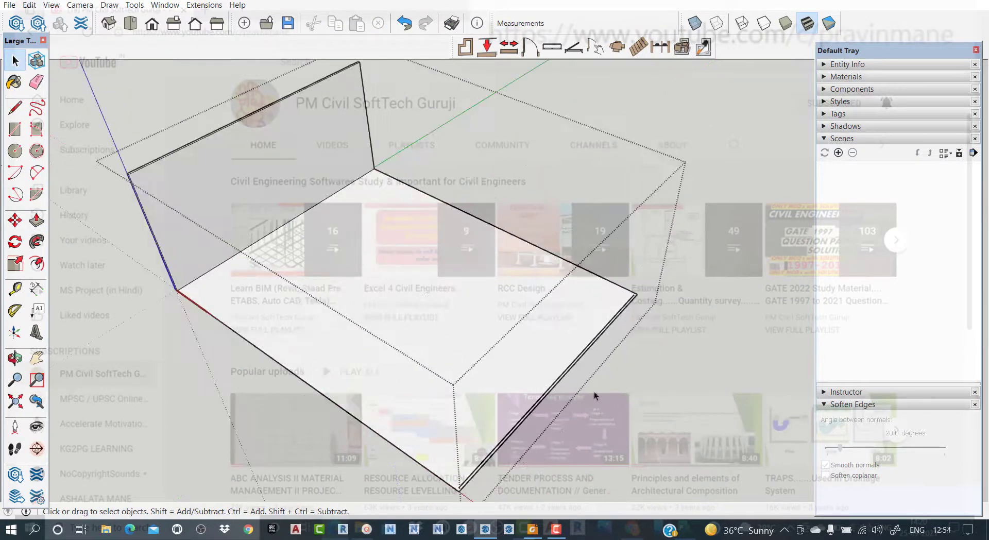
left_click(567, 357)
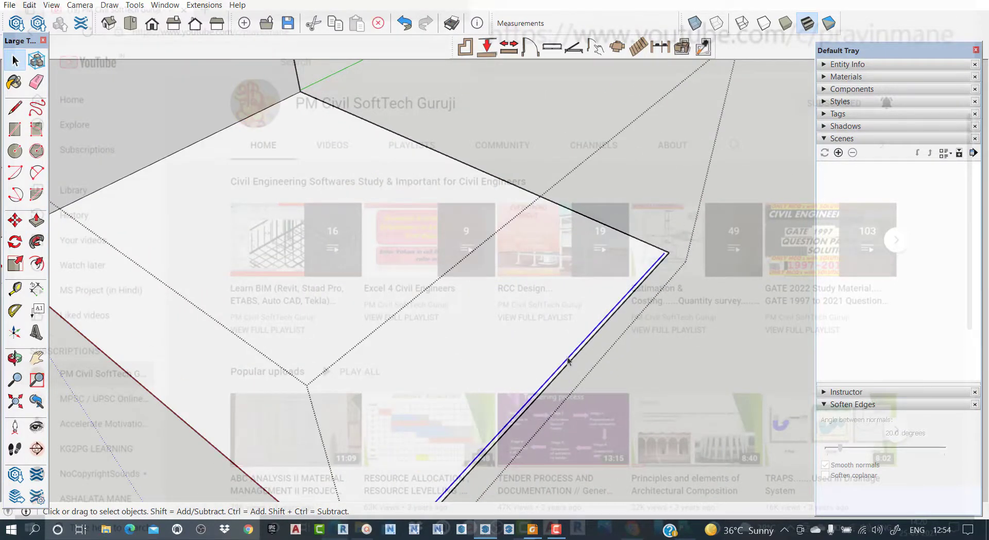
Step: Push/Pull the large base face up 15" to form a solid block in front of the upright panel
left_click(476, 343)
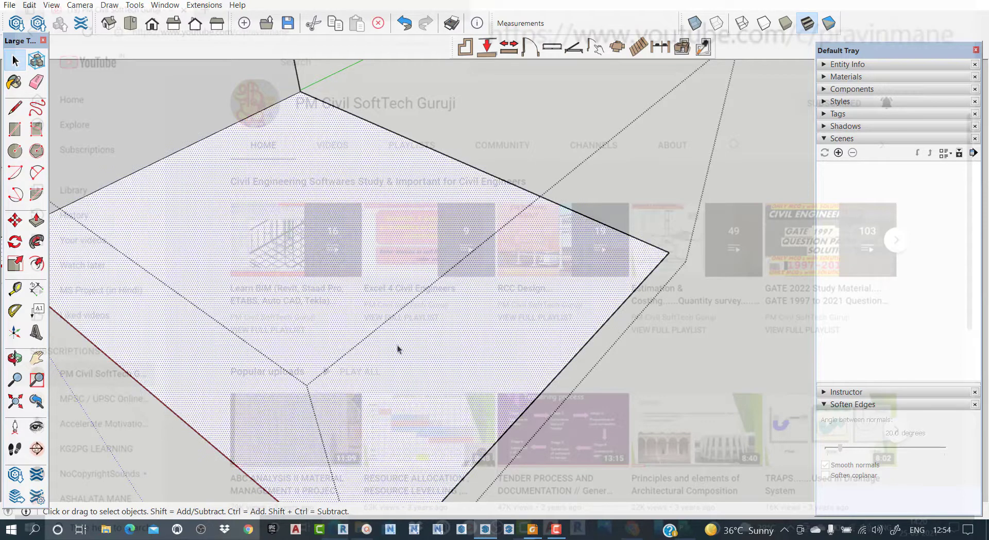
left_click(37, 220)
left_click(408, 371)
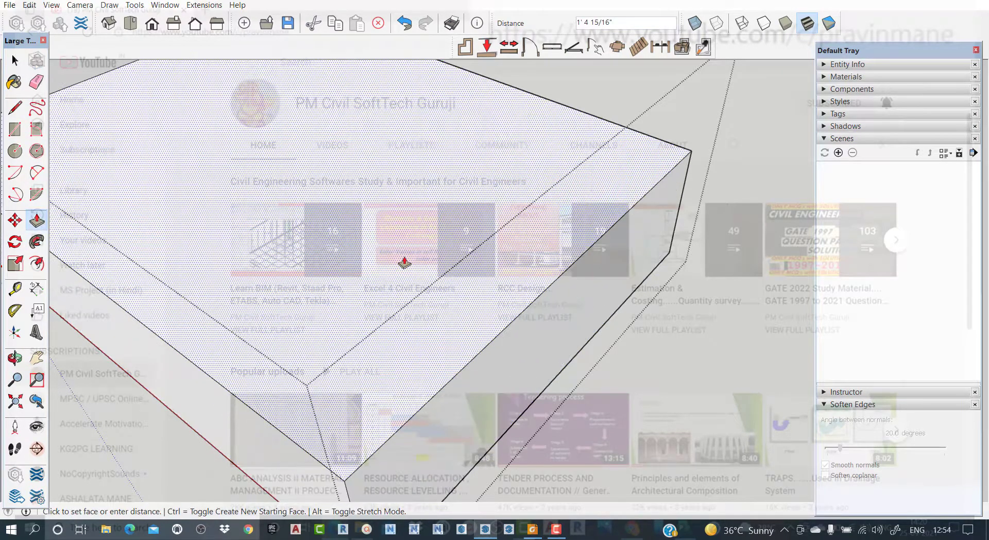
type("15")
key("Return")
scroll(404, 265, "down", 5)
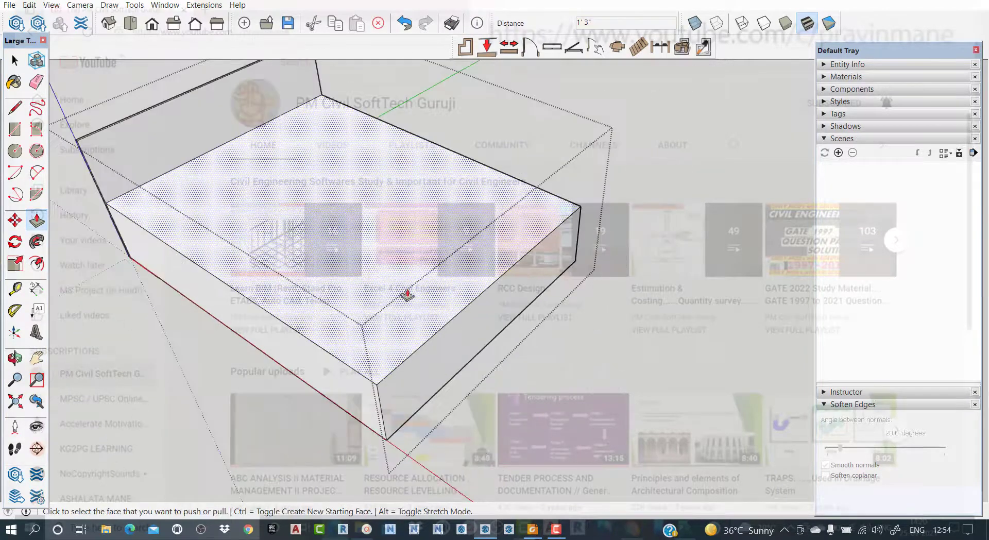
key("space")
Step: Offset the edges of the bed block's top face inward by 1/2"
middle_click_drag(150, 365, 223, 278)
scroll(209, 277, "up", 2)
scroll(209, 277, "down", 2)
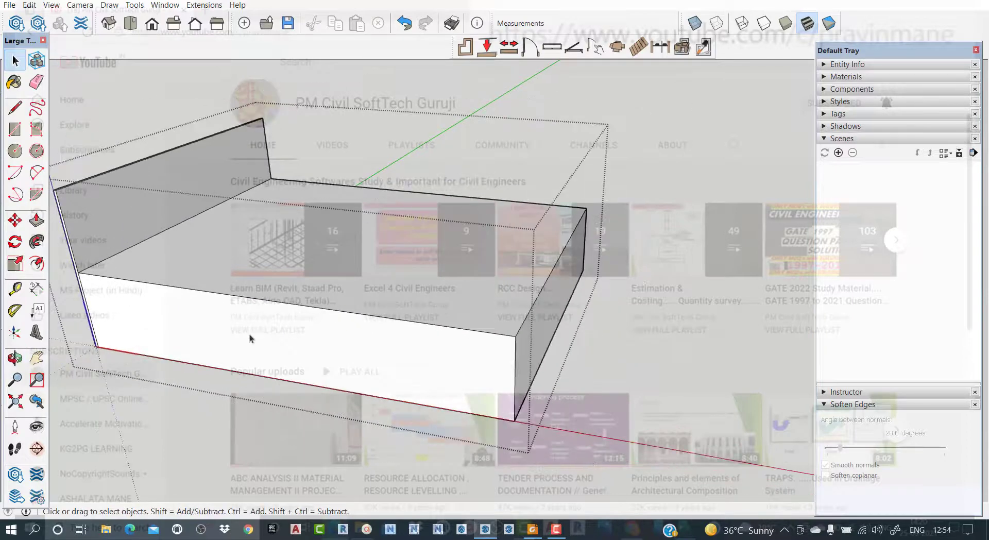
mouse_move(249, 338)
middle_mouse_down()
mouse_move(273, 342)
mouse_move(274, 324)
mouse_move(259, 326)
middle_mouse_up()
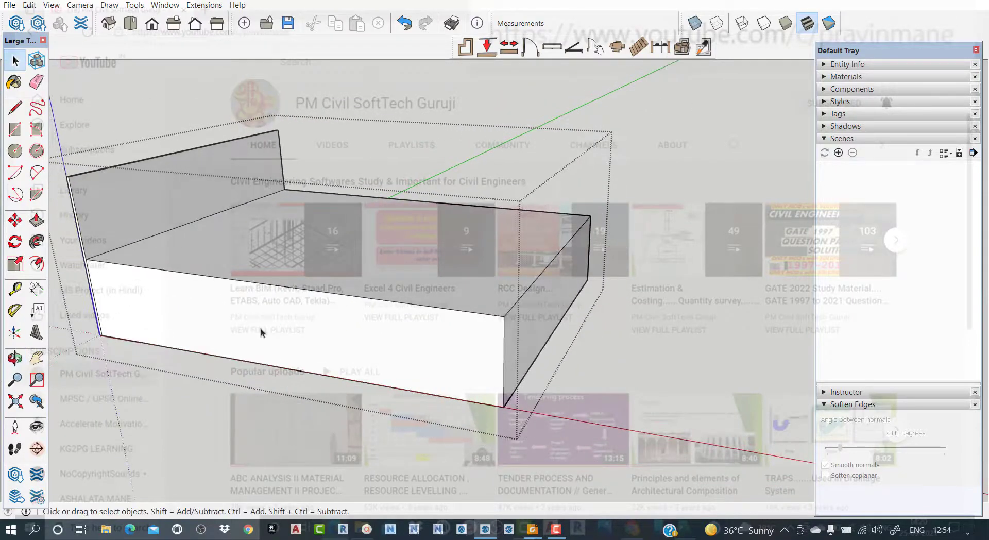
scroll(261, 325, "up", 1)
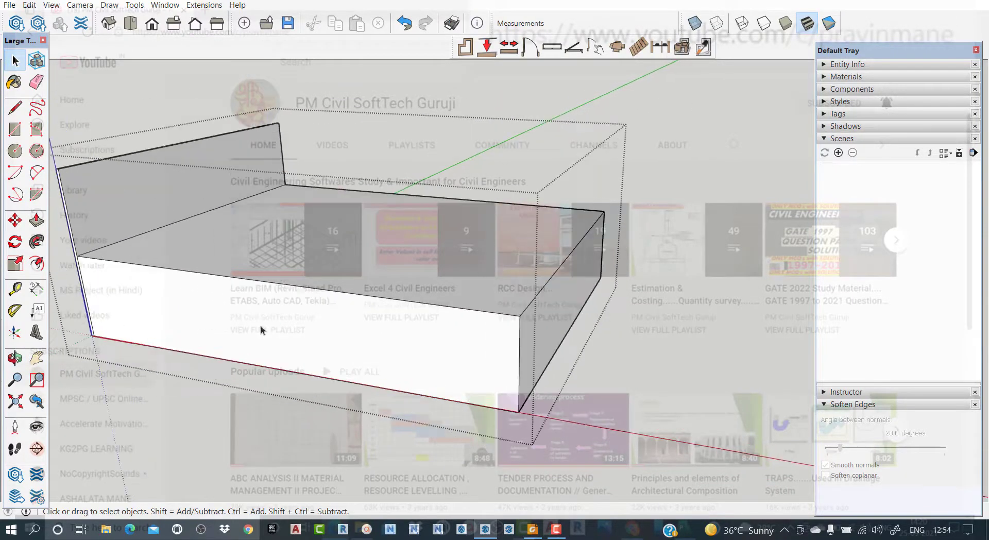
left_click(332, 245)
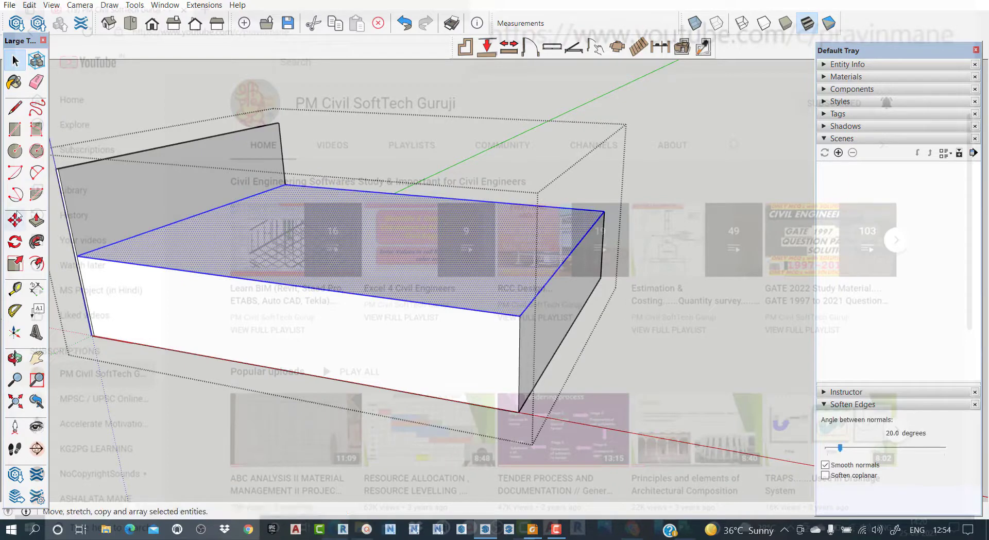
left_click(37, 264)
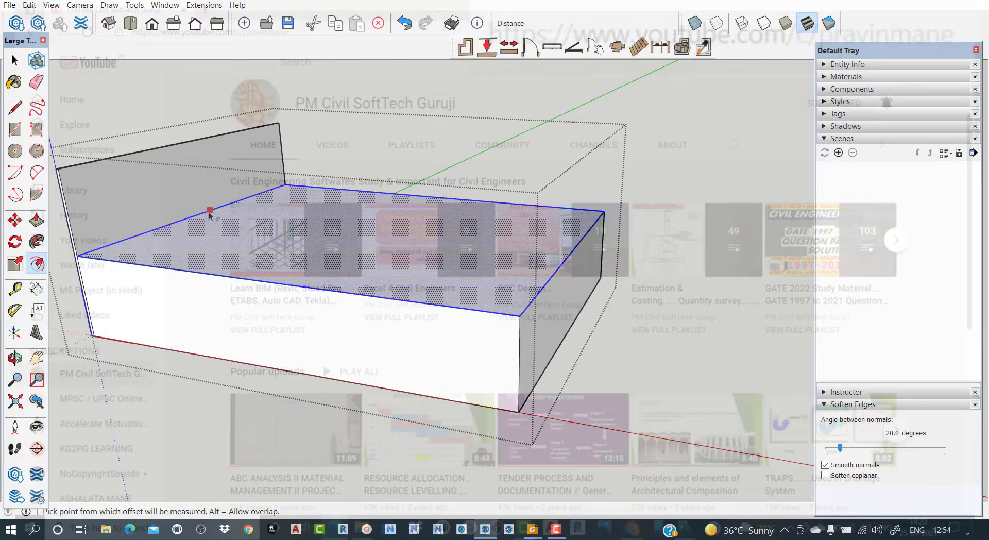
left_click(209, 211)
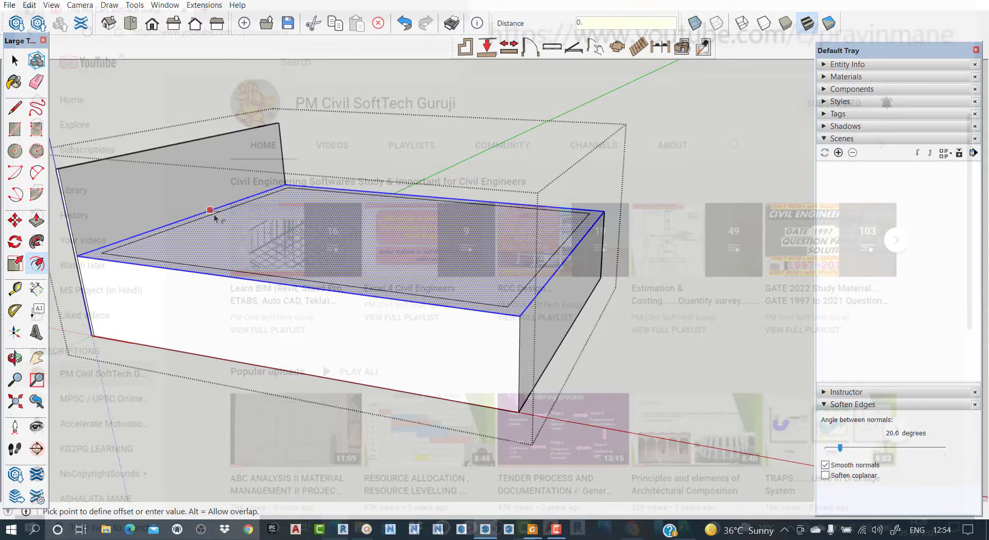
key("Return")
key("space")
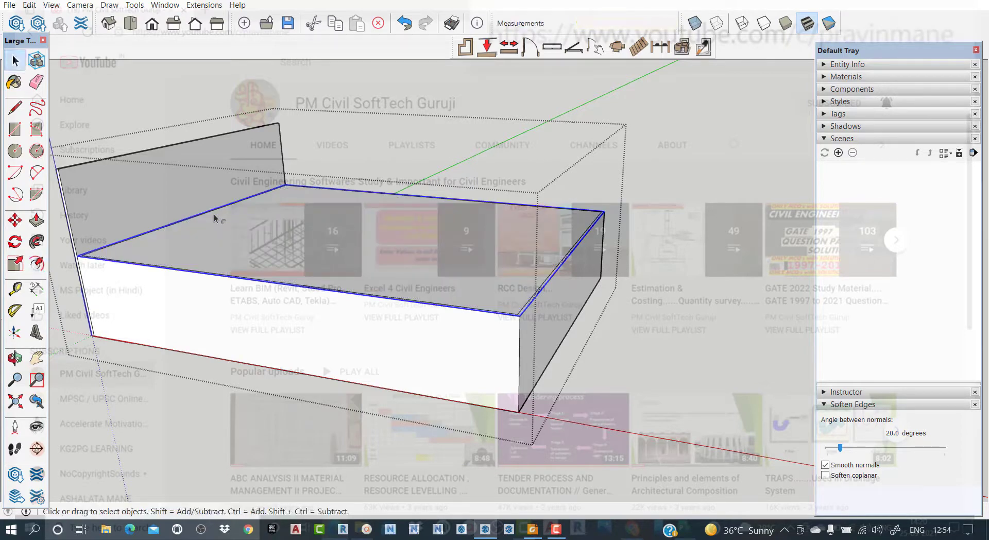
Step: Draw a 1/2" line extending the far inner offset edge to the headboard and delete the offset edge running along the headboard
scroll(253, 188, "up", 5)
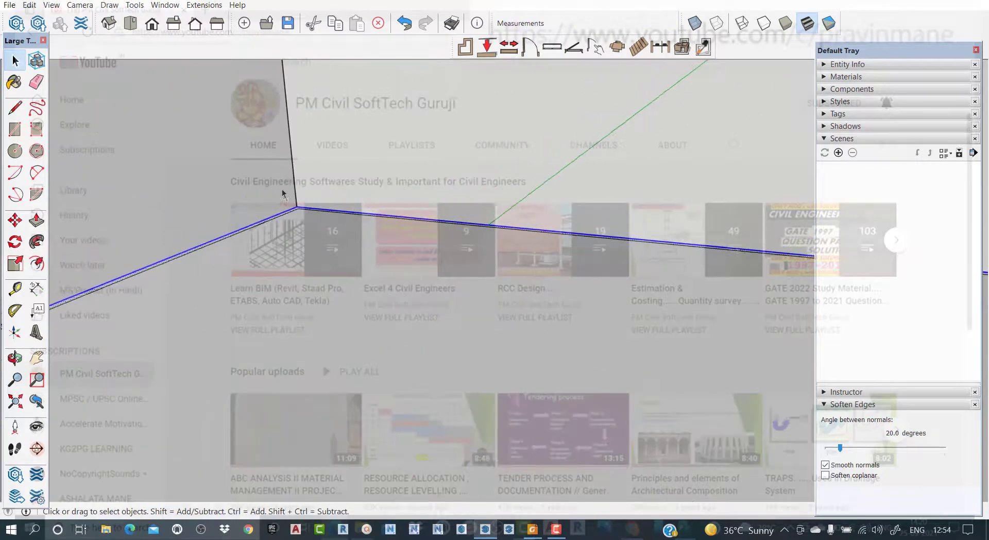
scroll(278, 221, "up", 4)
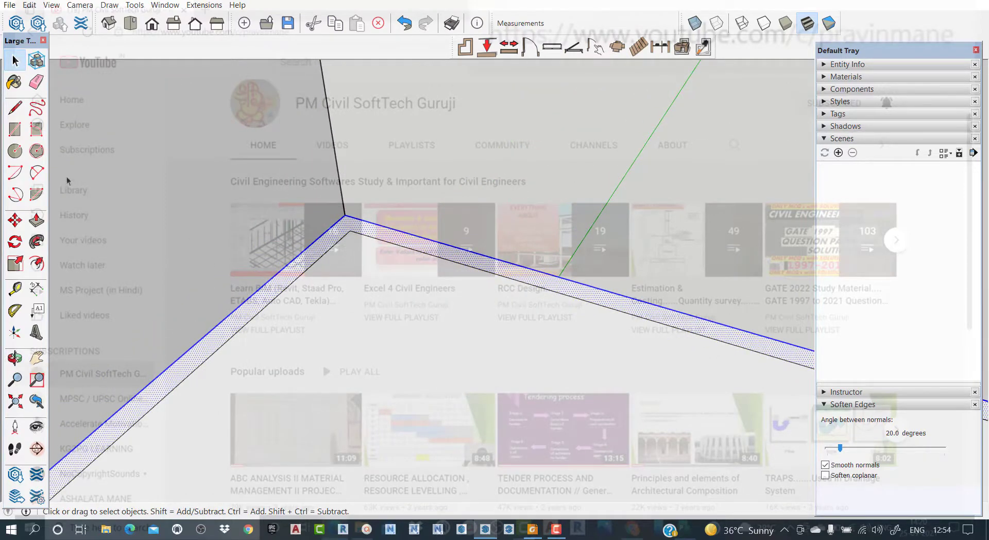
left_click(15, 107)
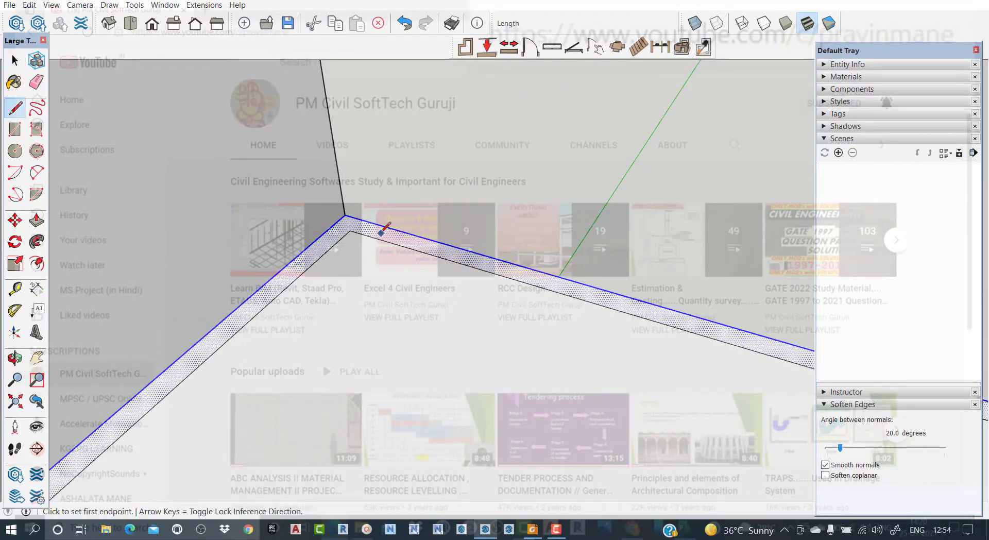
left_click(351, 230)
left_click(342, 217)
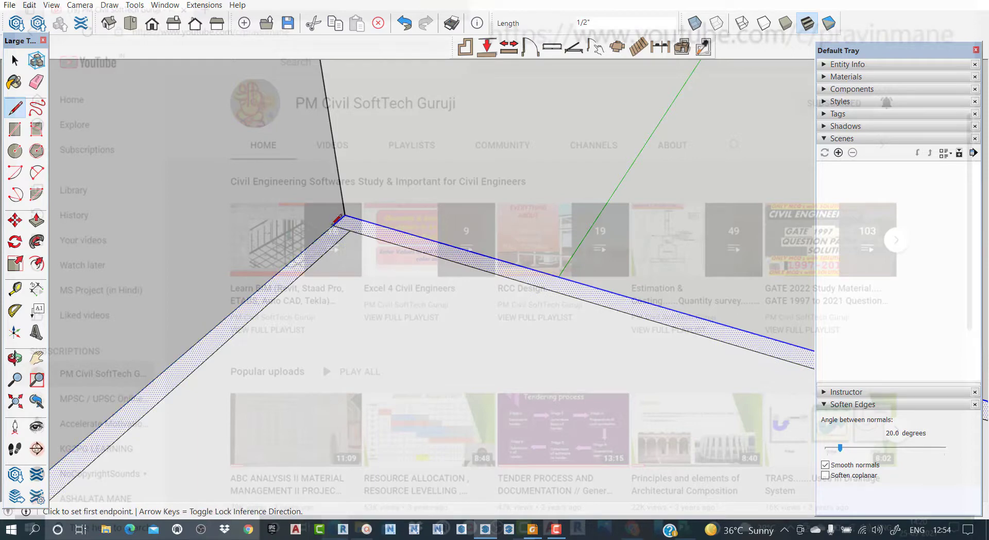
key("space")
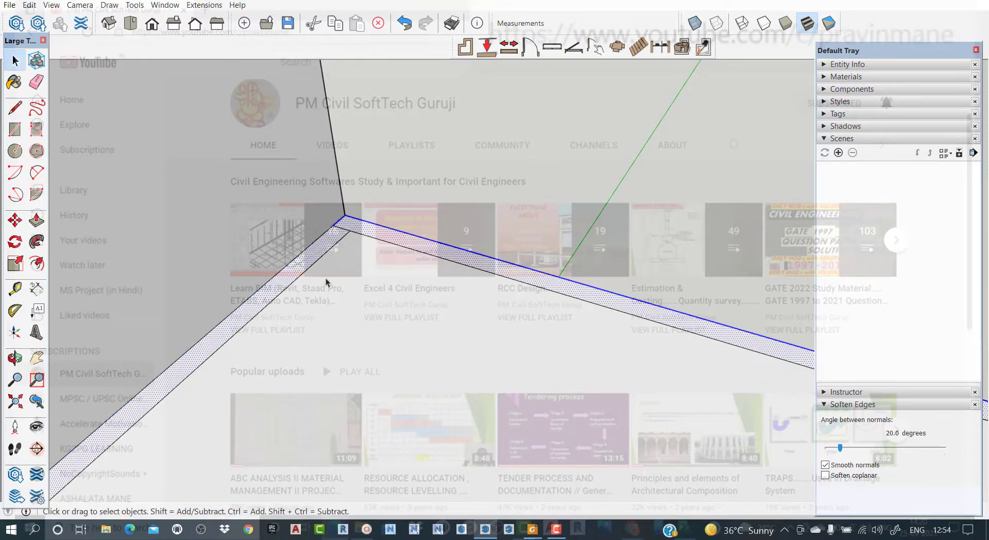
left_click(329, 249)
key("Delete")
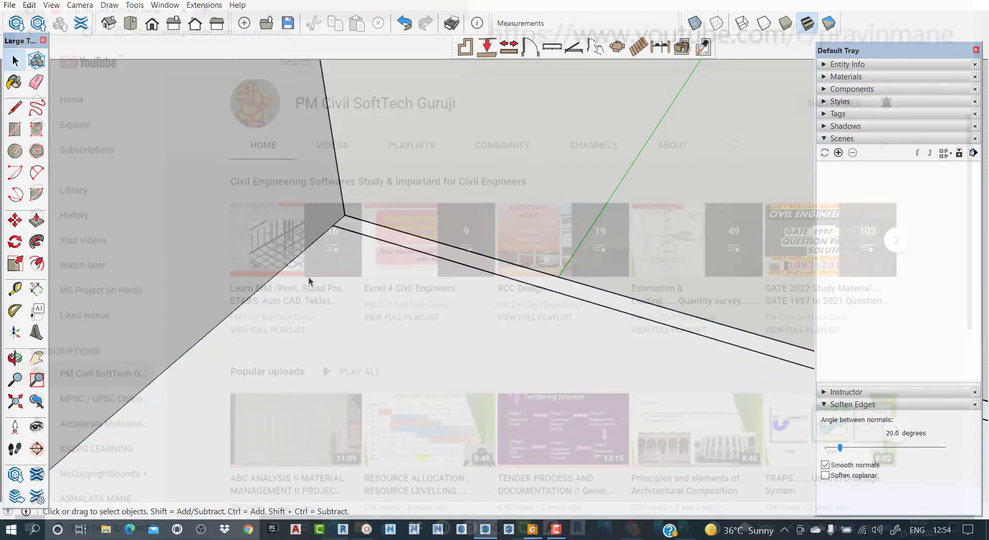
Step: Draw a short line from the open end of the near inner offset edge to the headboard, closing the rim strip
scroll(300, 309, "down", 4)
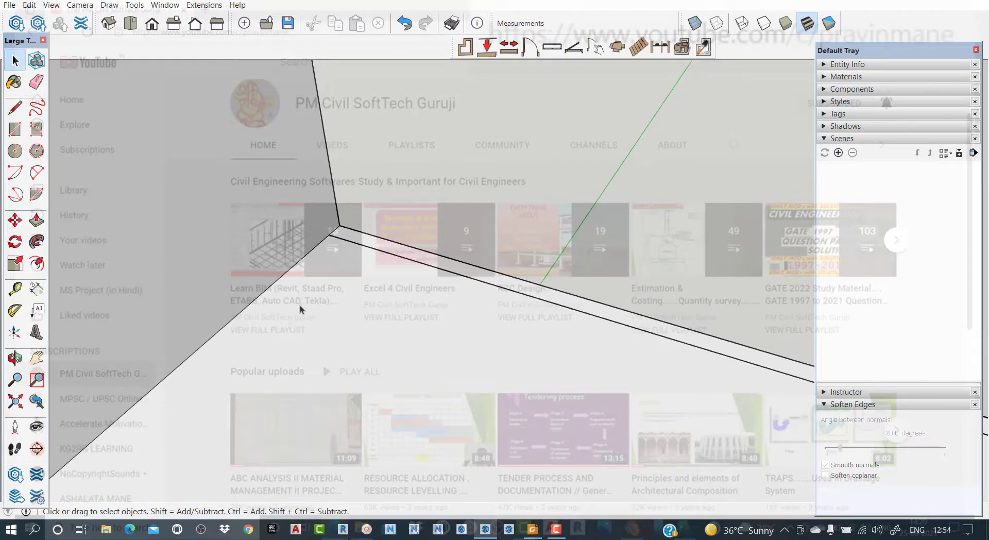
left_click(36, 357)
left_click_drag(265, 429, 529, 247)
left_click_drag(338, 446, 391, 301)
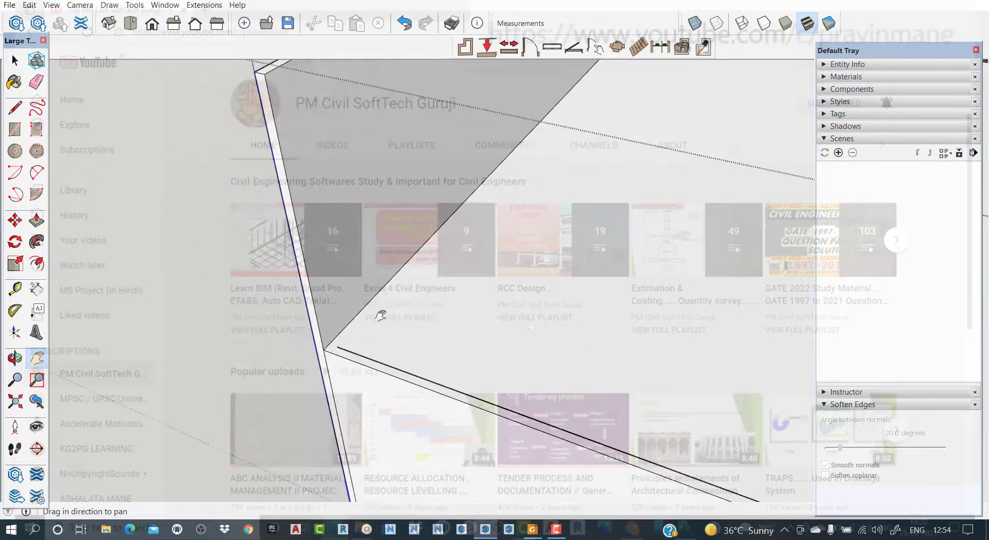
key("space")
scroll(336, 322, "up", 3)
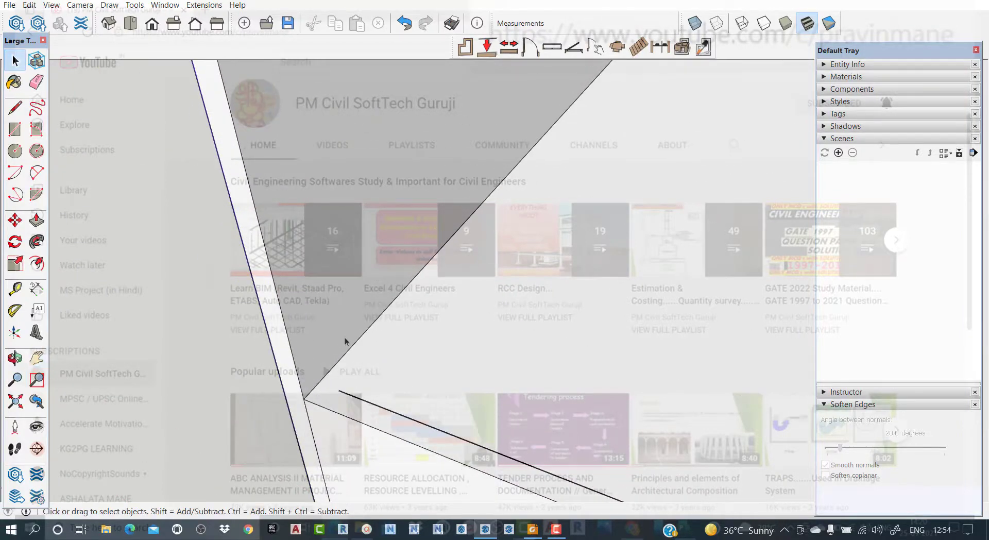
left_click(15, 107)
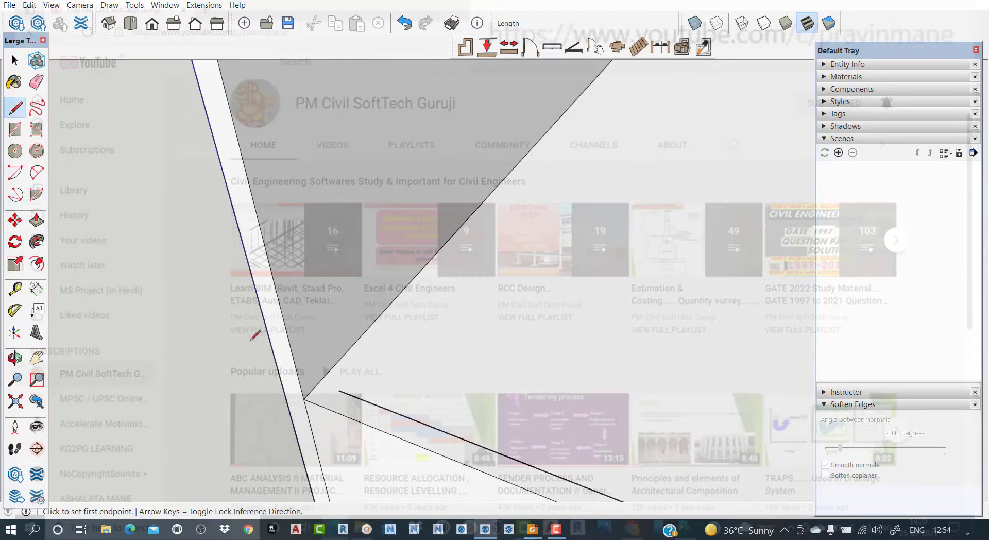
left_click_drag(339, 390, 319, 383)
key("space")
left_click(541, 391)
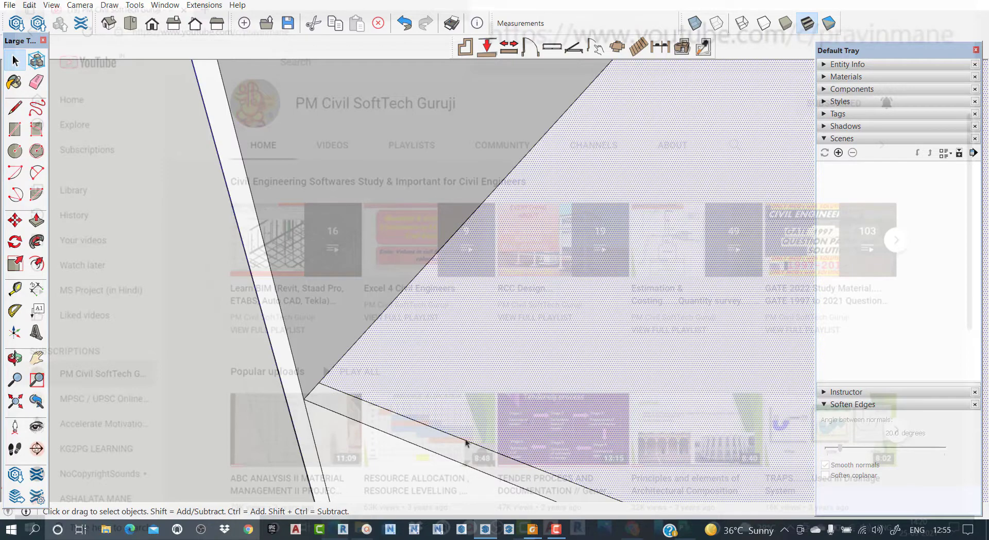
Step: Push/Pull the thin rim strip around the bed's top up 1"
left_click(443, 449)
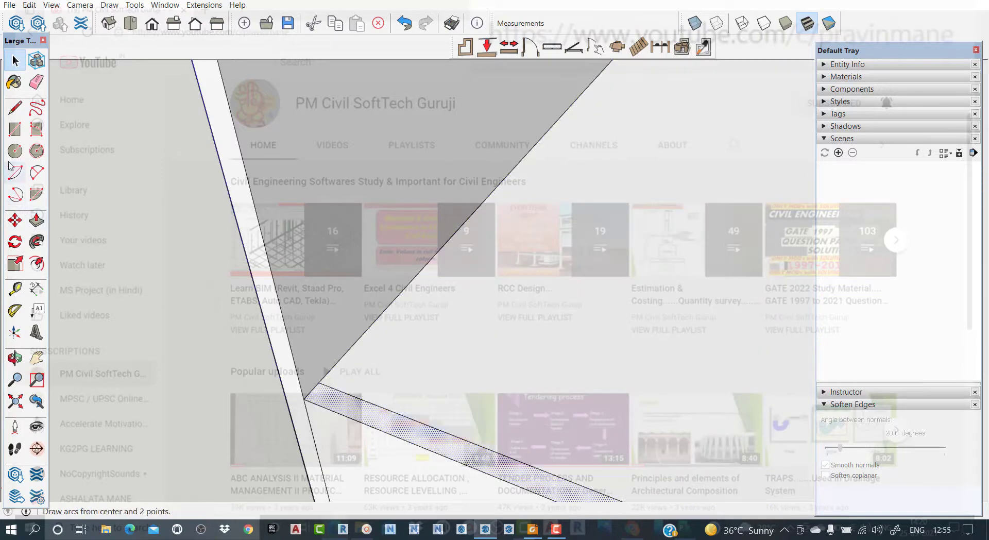
left_click(36, 220)
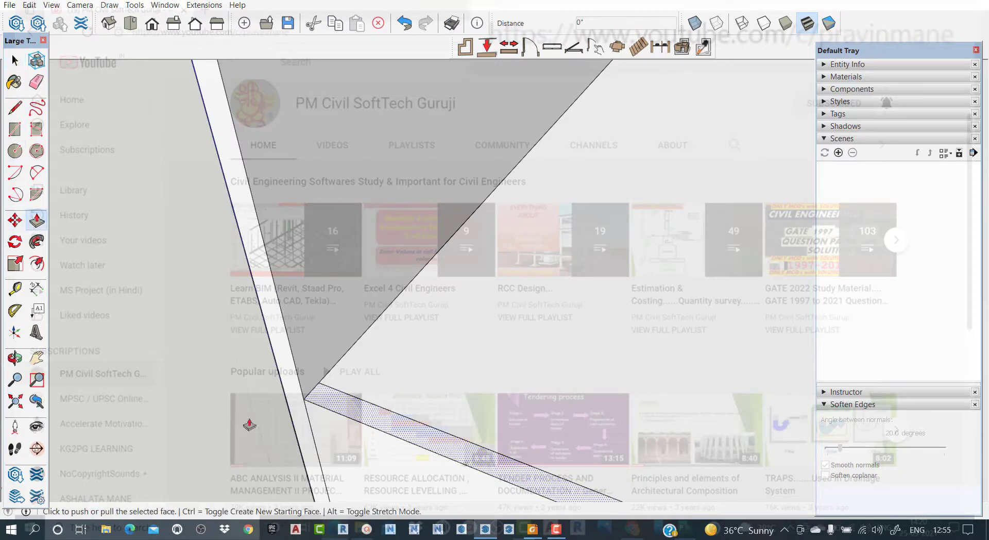
left_click(366, 420)
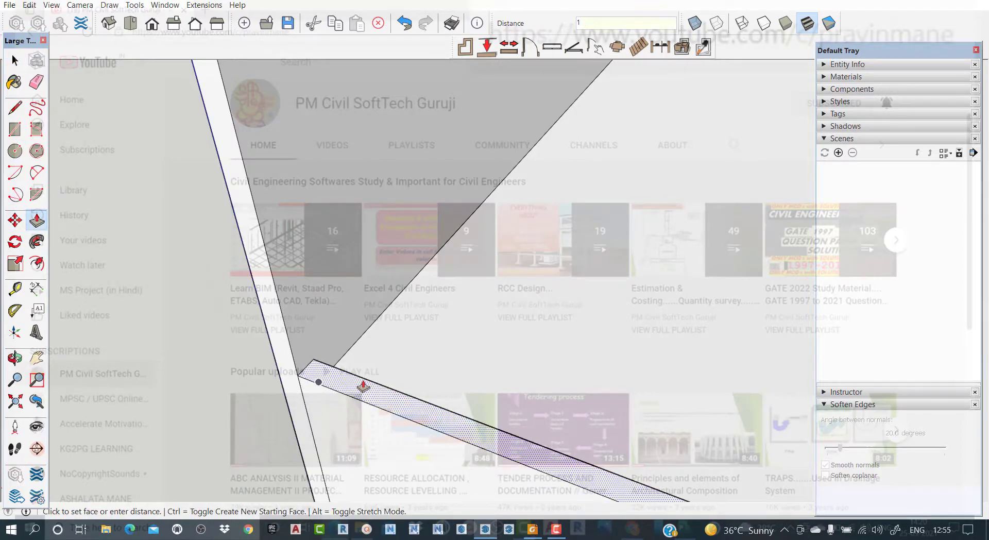
key("Return")
key("space")
Step: Draw a vertical 1' 4" line at the middle of the bed's long side face, splitting it in two, and select the headboard-side half
middle_click_drag(360, 394, 405, 426)
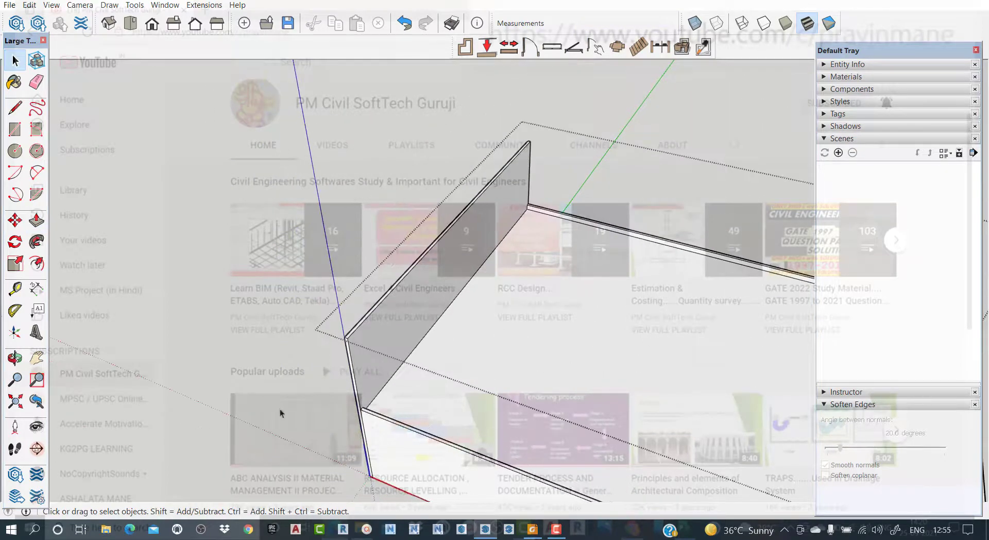
middle_click_drag(280, 409, 497, 377)
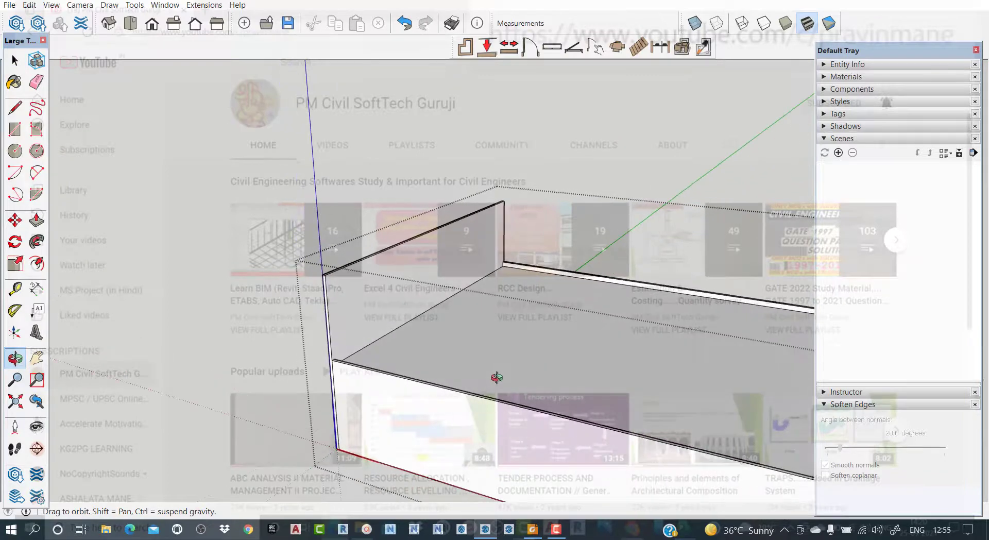
scroll(498, 386, "down", 4)
scroll(631, 472, "up", 5)
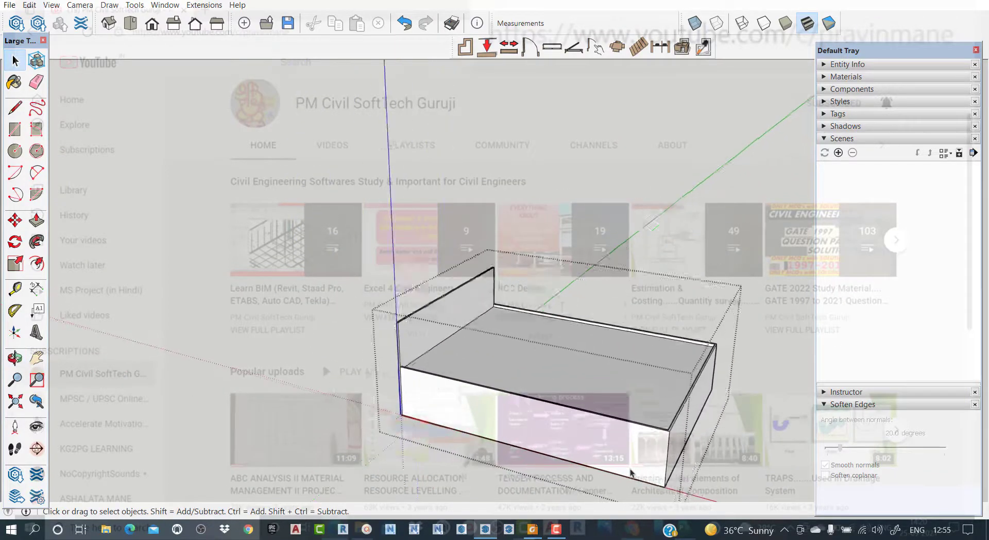
left_click(549, 430)
double_click(548, 430)
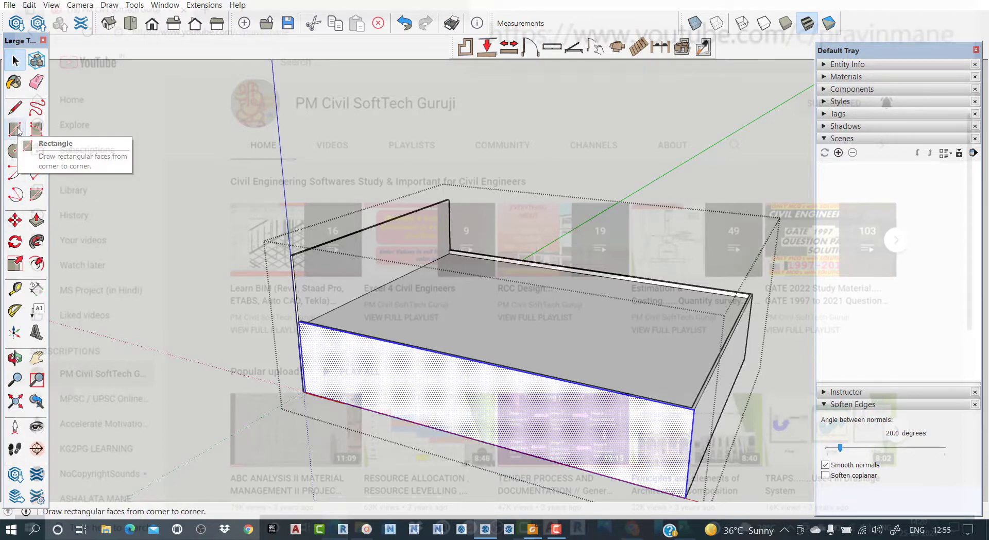
left_click(15, 107)
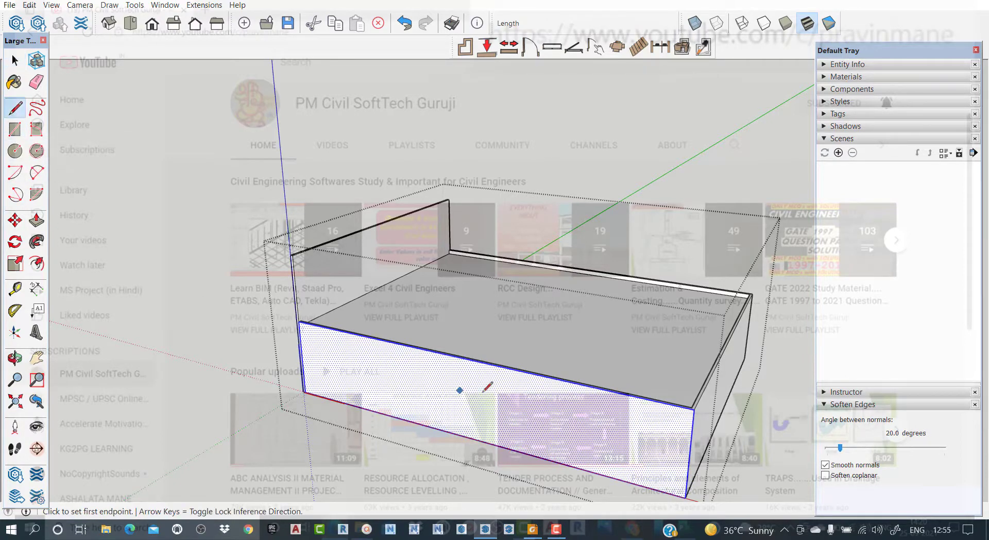
left_click(468, 359)
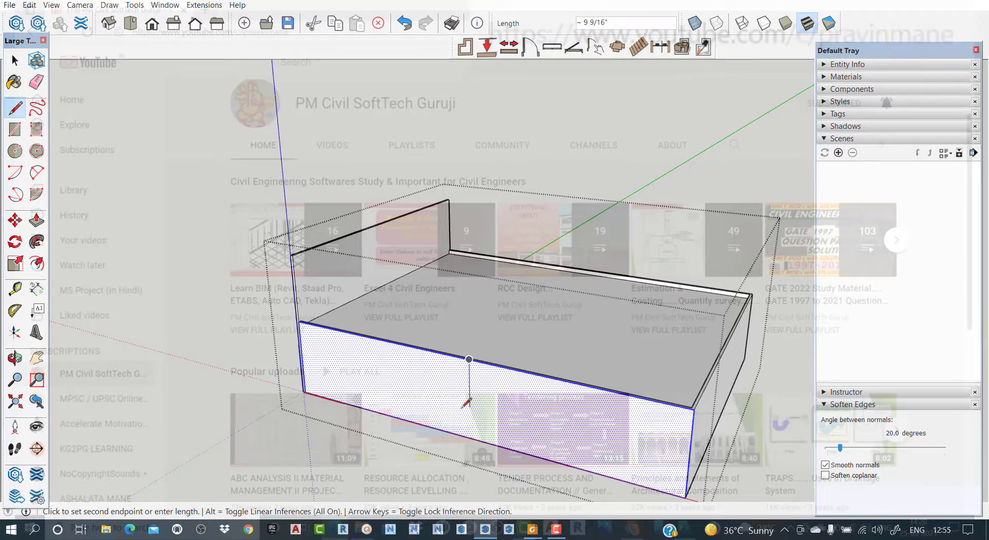
left_click(469, 434)
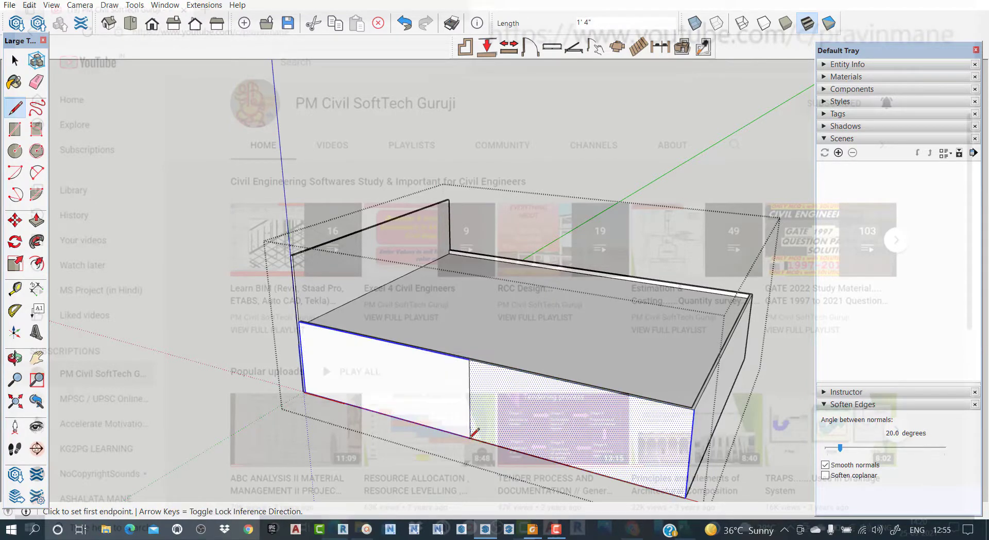
key("space")
triple_click(416, 386)
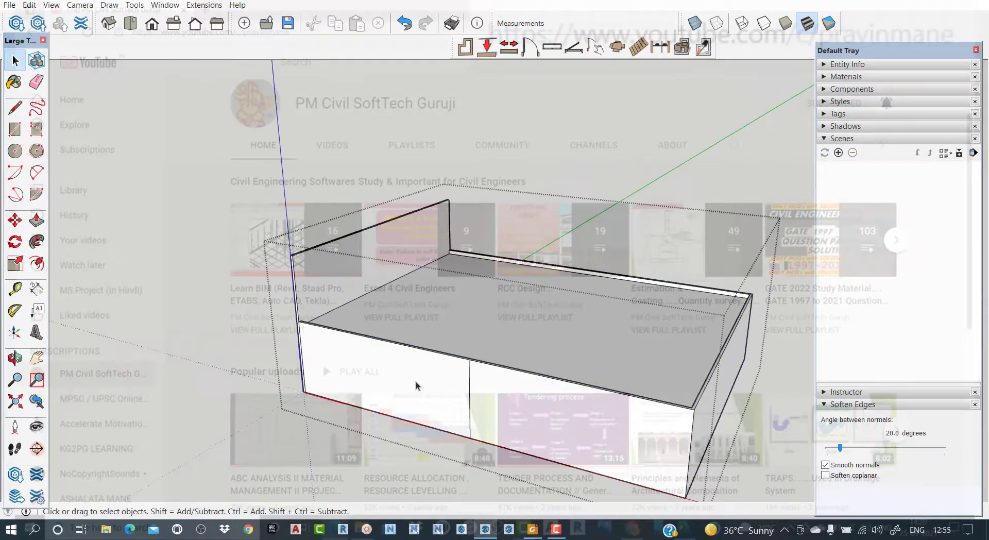
left_click(411, 387)
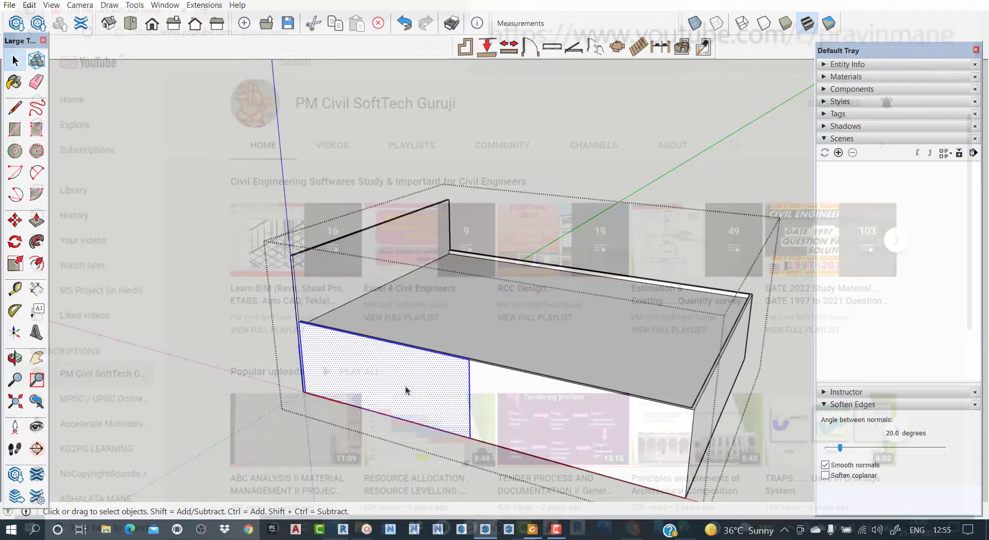
Step: Leave the bed group and draw a rectangle over the headboard-side half of the long side face, ending at the dividing line's lower end
middle_click_drag(387, 441, 440, 396)
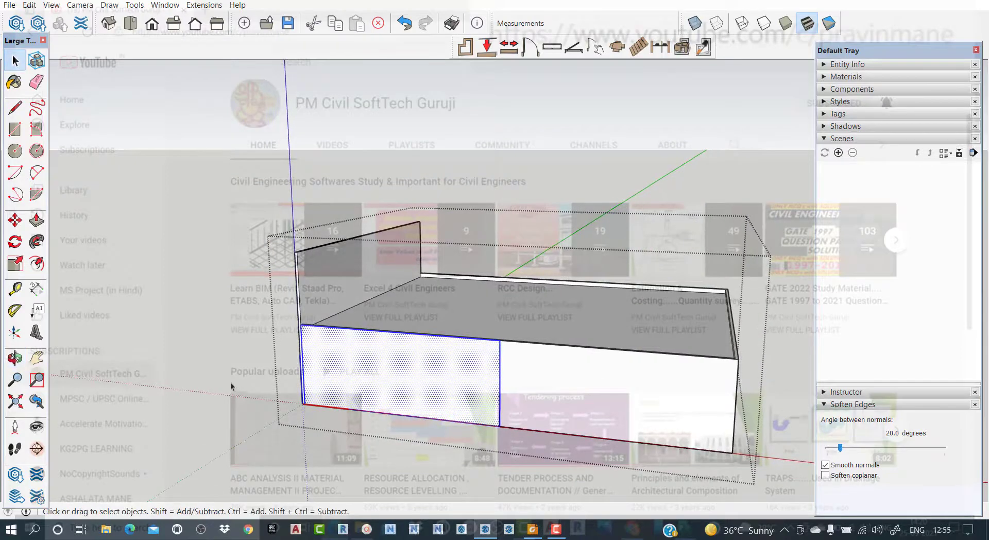
left_click(189, 369)
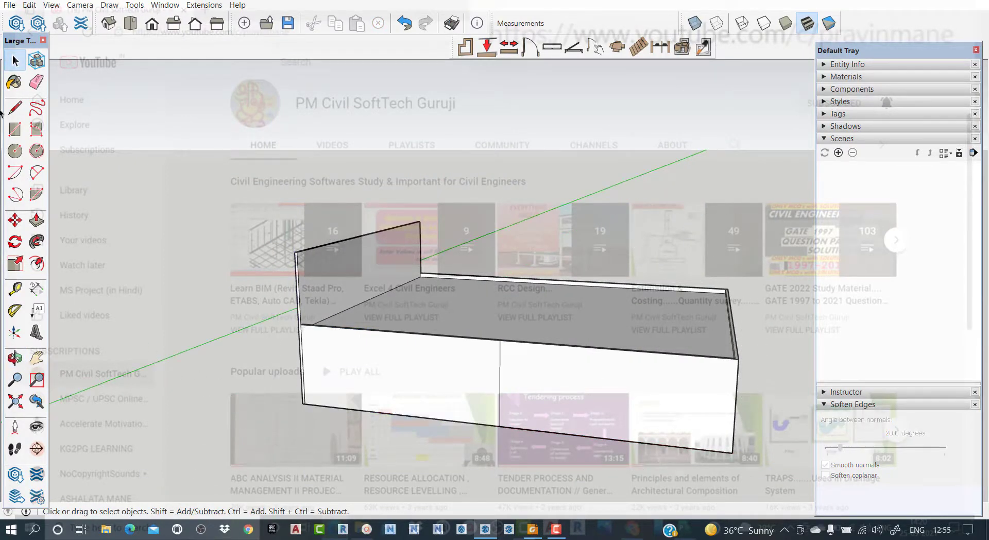
left_click(15, 128)
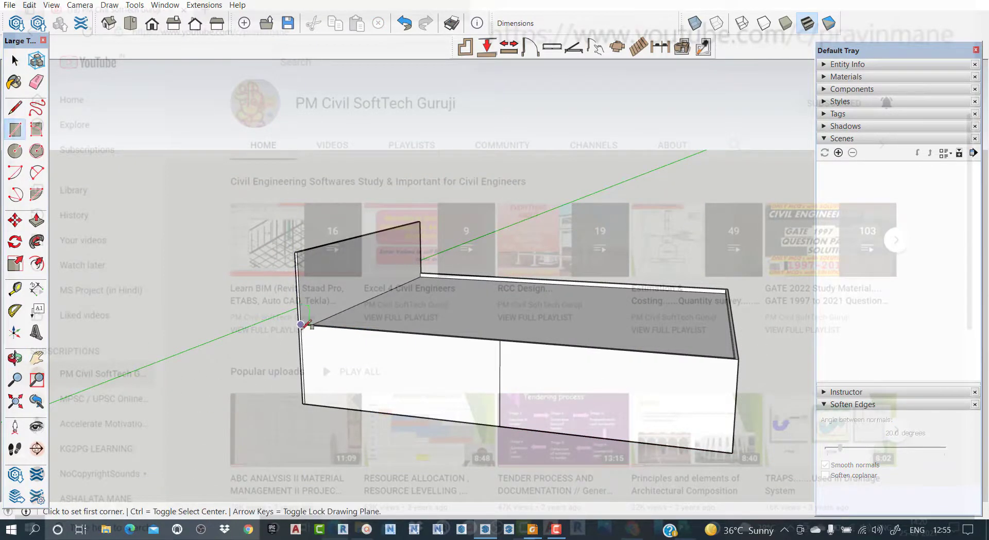
left_click(301, 323)
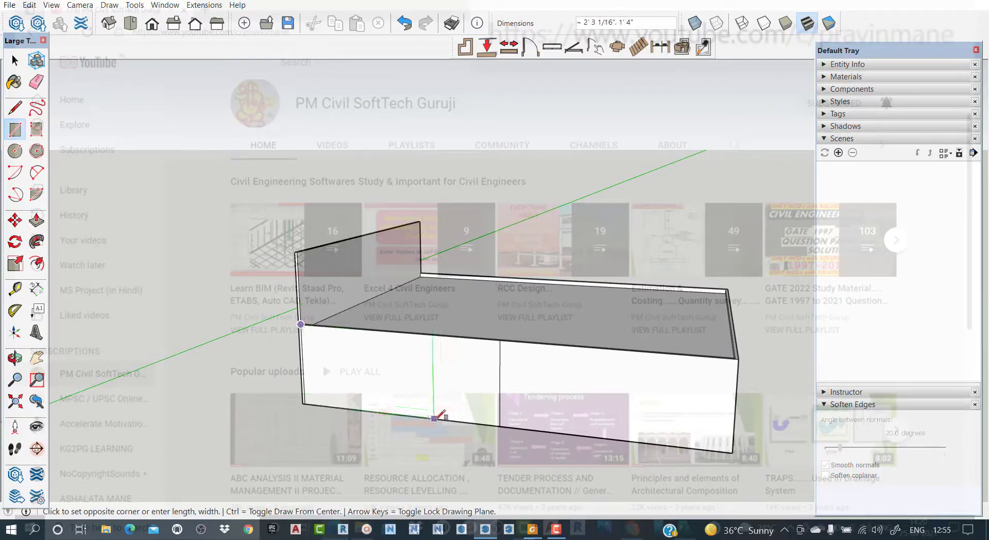
left_click(501, 424)
key("space")
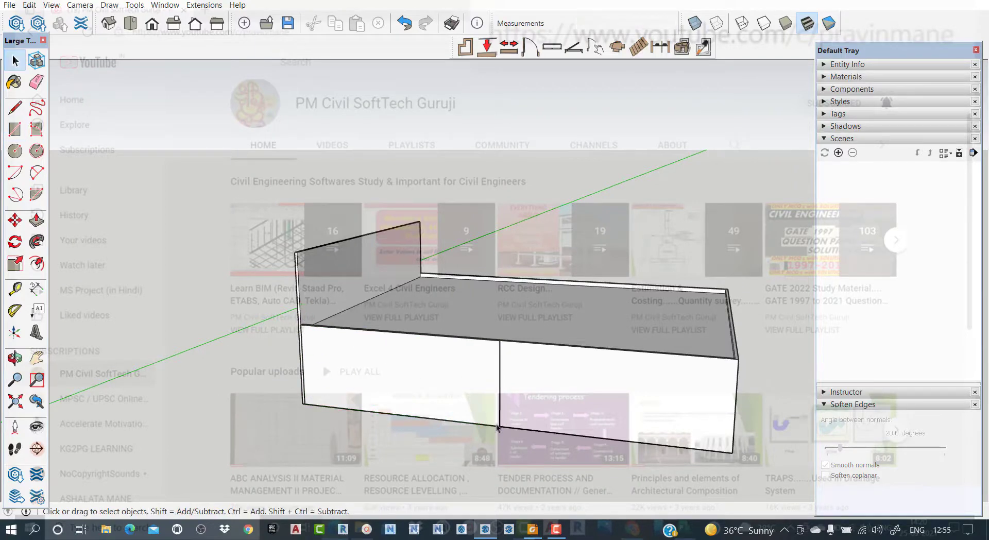
Step: Group the headboard-side rectangle on the bed's long side and turn that group into a component with the default settings
left_click(463, 399)
right_click(450, 390)
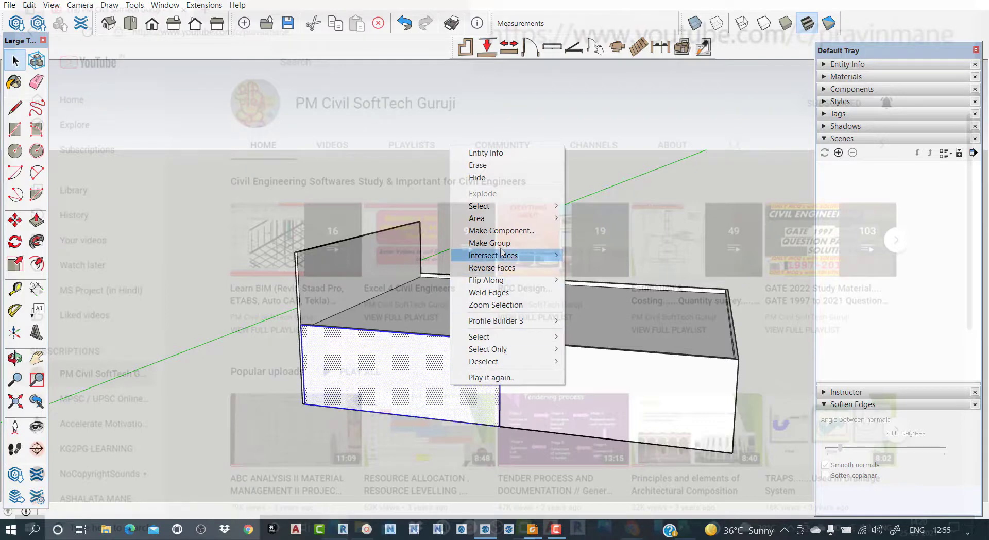
left_click(474, 242)
right_click(446, 387)
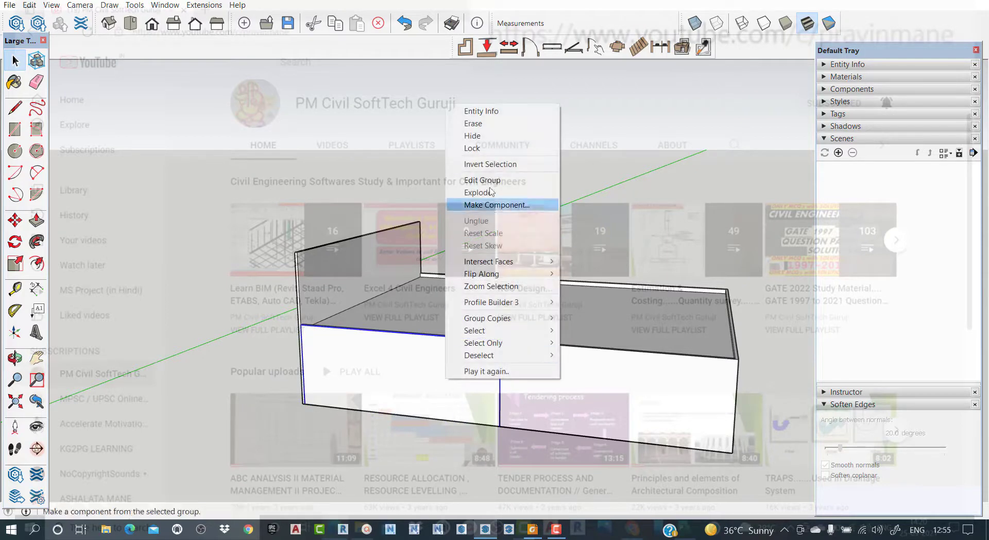
left_click(494, 205)
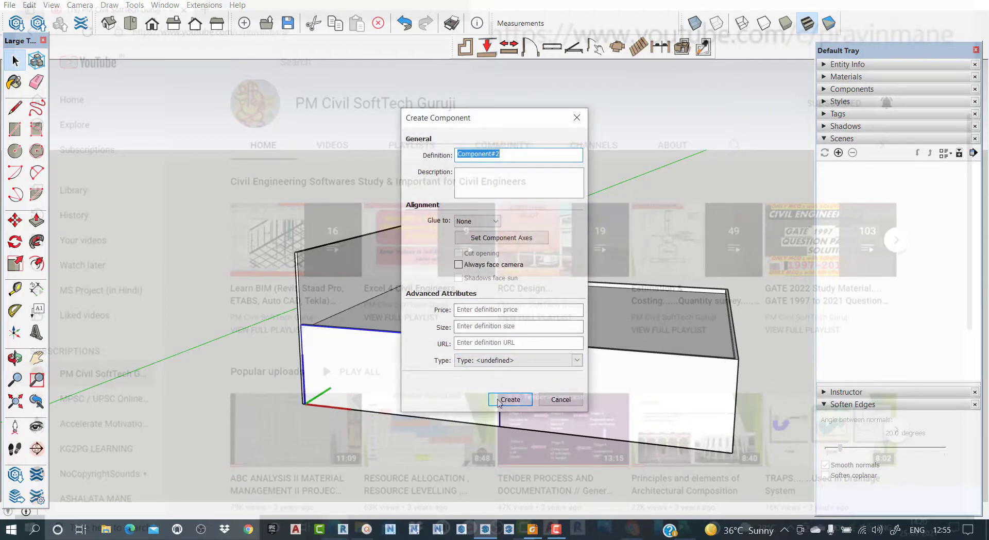
left_click(494, 401)
Step: Open the new component for editing and Push/Pull its face outward into a thin slab
double_click(414, 380)
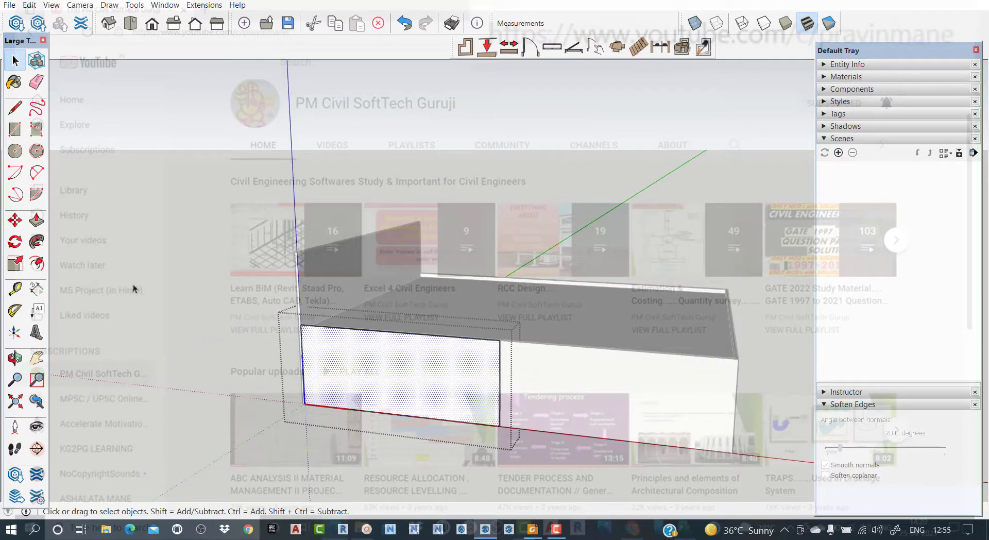
left_click(36, 220)
left_click(394, 378)
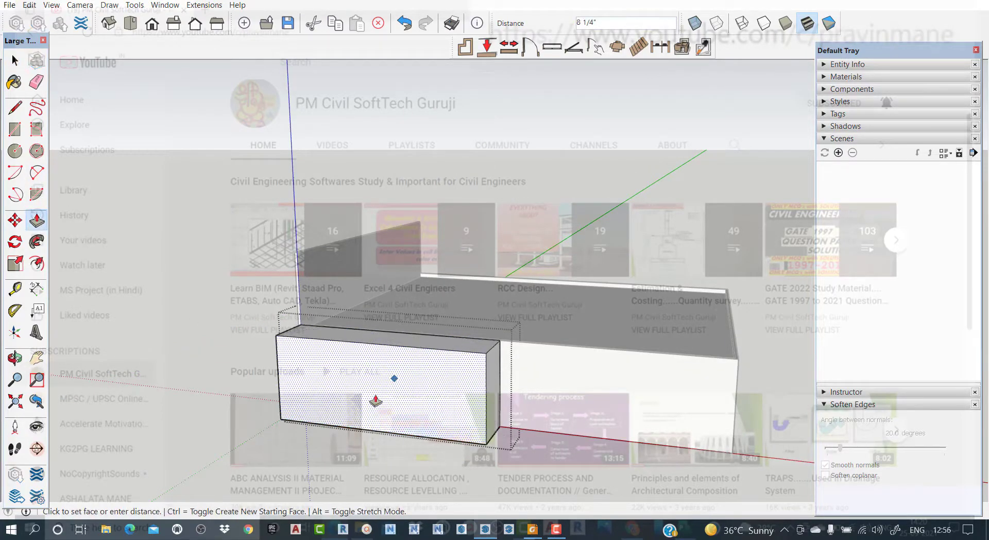
key("Escape")
key("space")
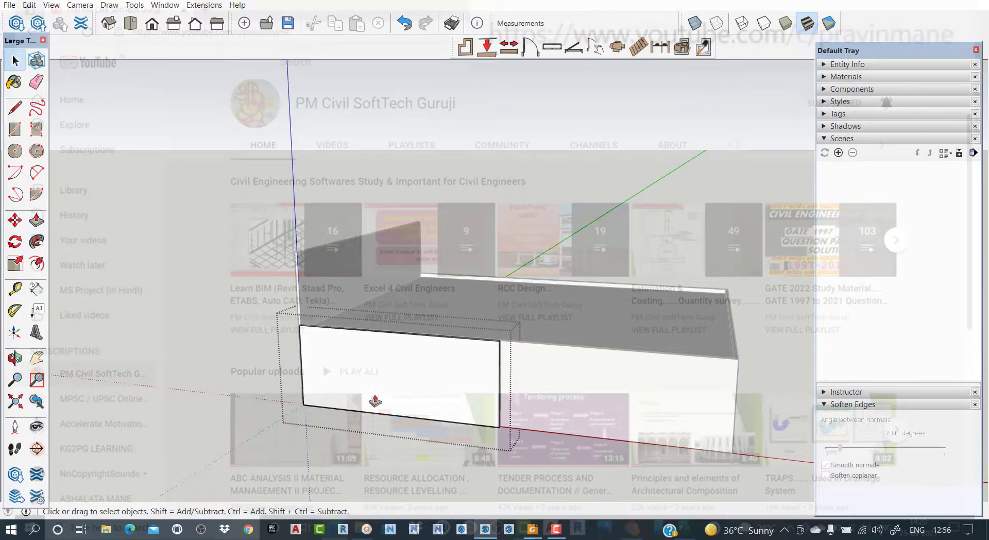
Step: Offset the edges of the slab's front face inward by 0.5"
scroll(412, 335, "up", 5)
middle_click_drag(412, 335, 516, 347)
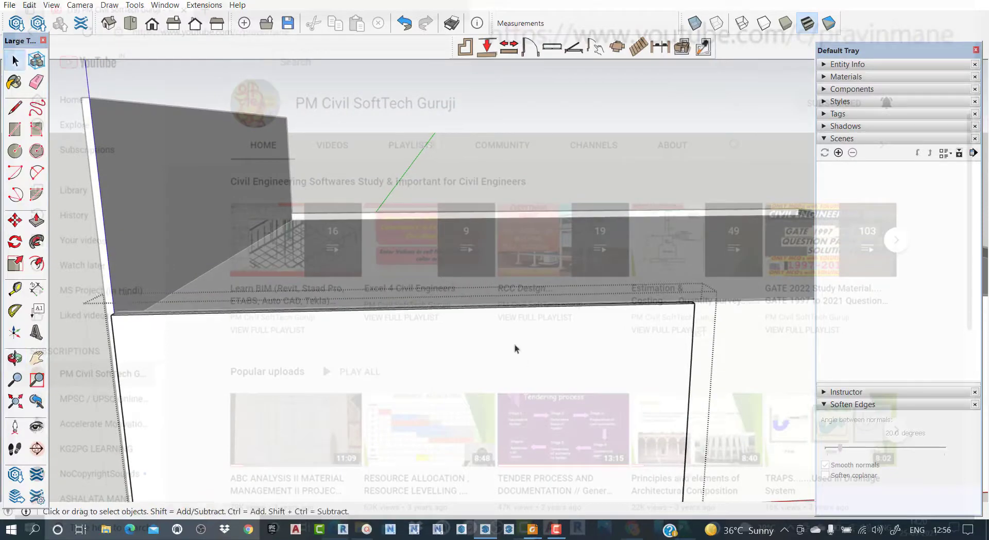
scroll(514, 346, "up", 2)
left_click(514, 340)
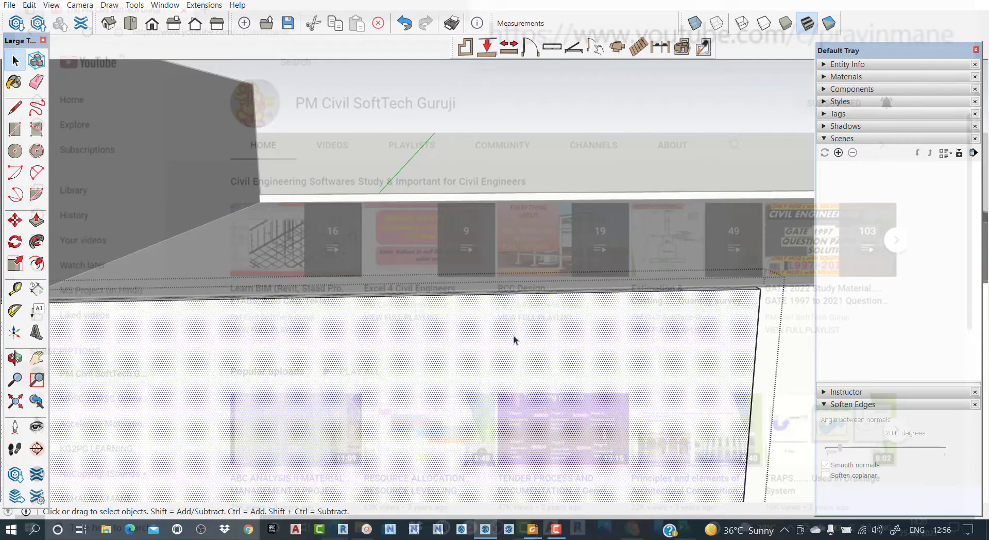
double_click(519, 350)
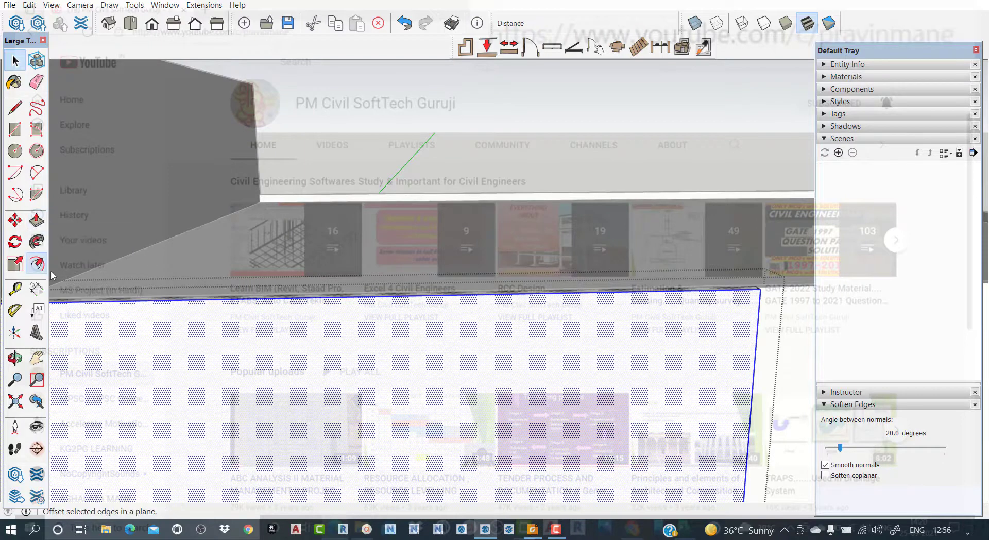
left_click(36, 263)
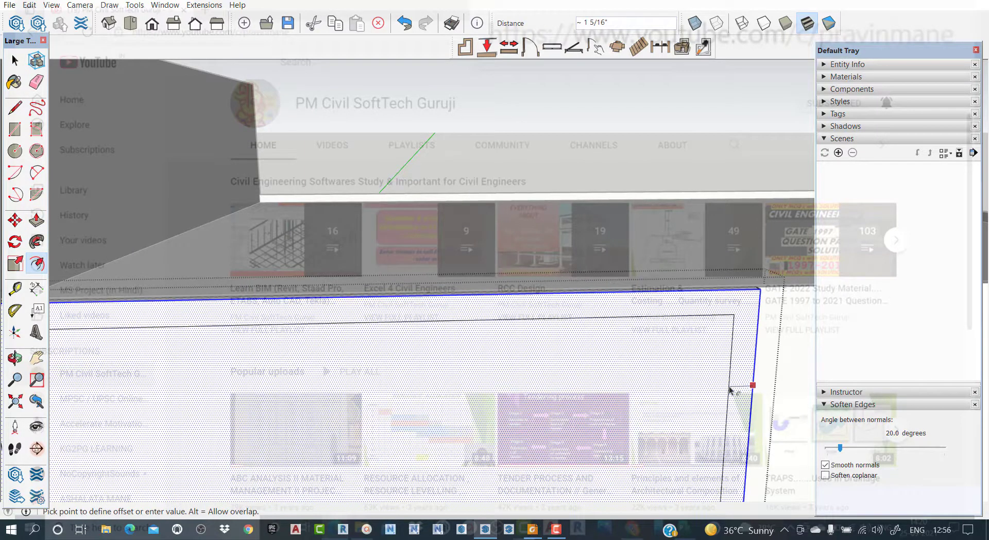
key("Return")
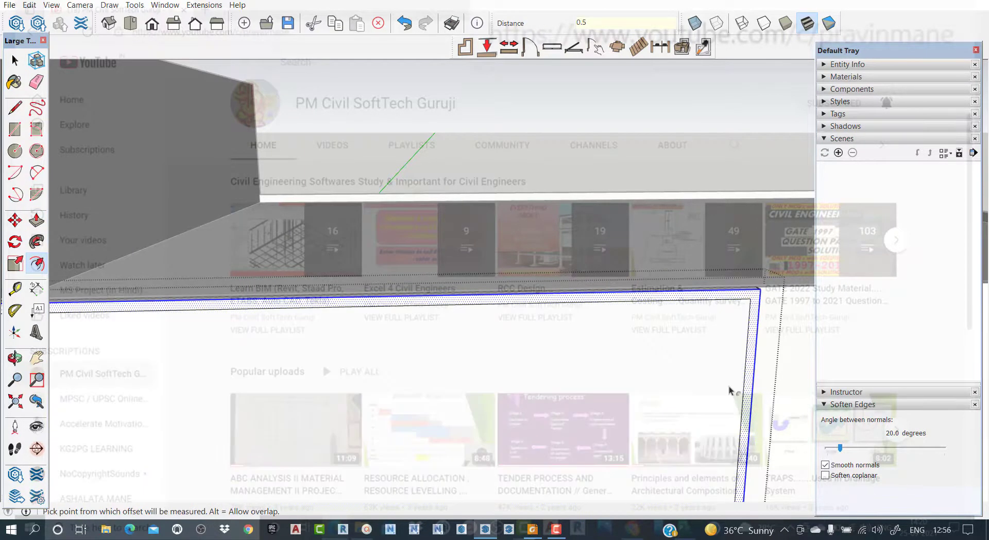
key("space")
Step: Push/Pull the narrow border strip back toward the bed's side face, leaving the inner panel raised
left_click(703, 337)
middle_click_drag(702, 301, 651, 296)
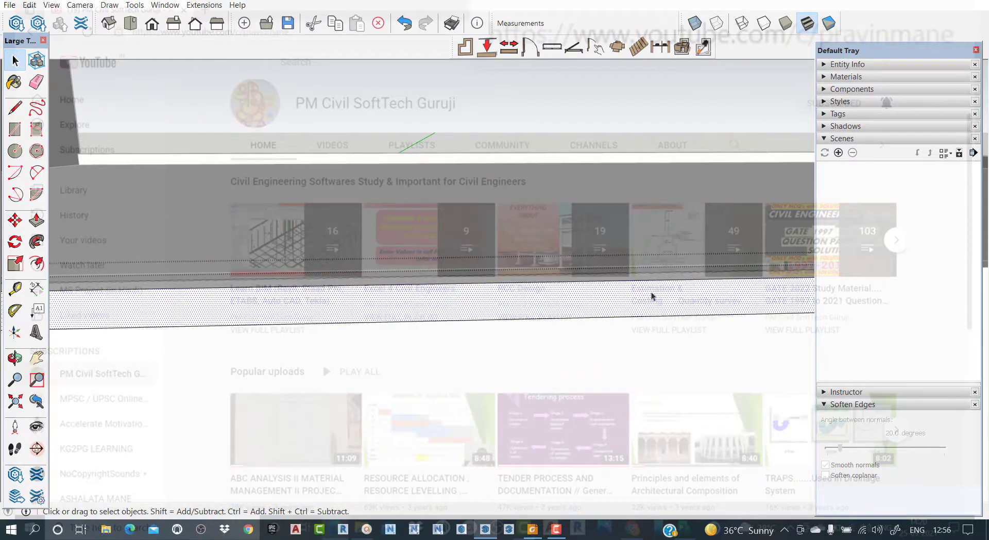
left_click(36, 220)
left_click(409, 319)
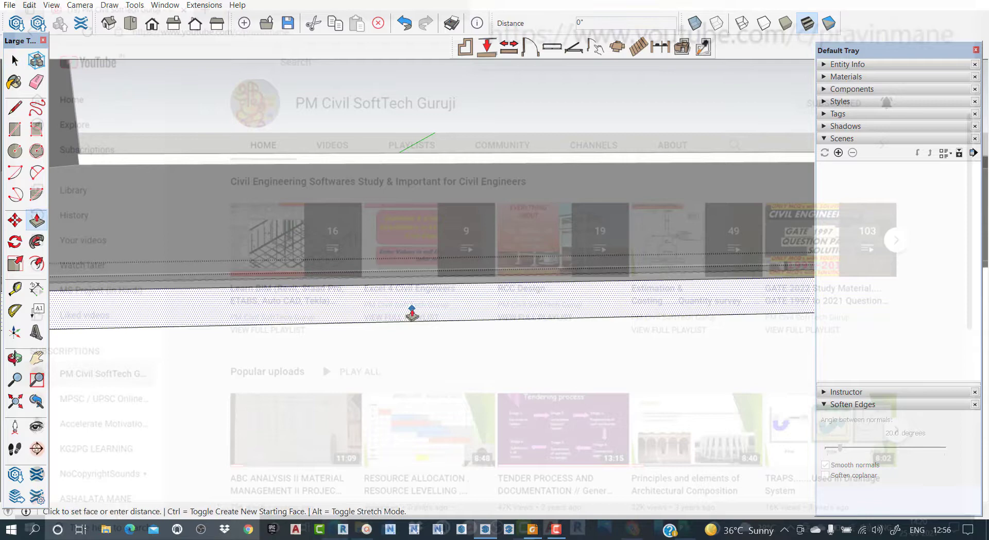
left_click(439, 281)
key("space")
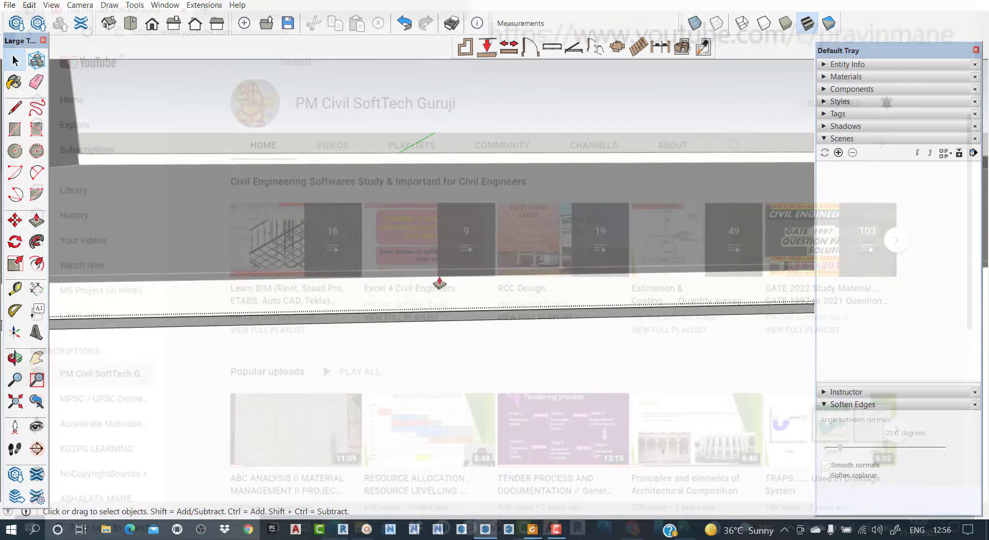
mouse_move(439, 282)
middle_mouse_down()
mouse_move(411, 364)
mouse_move(400, 375)
mouse_move(321, 385)
mouse_move(302, 431)
mouse_move(315, 428)
mouse_move(285, 400)
mouse_move(254, 397)
middle_mouse_up()
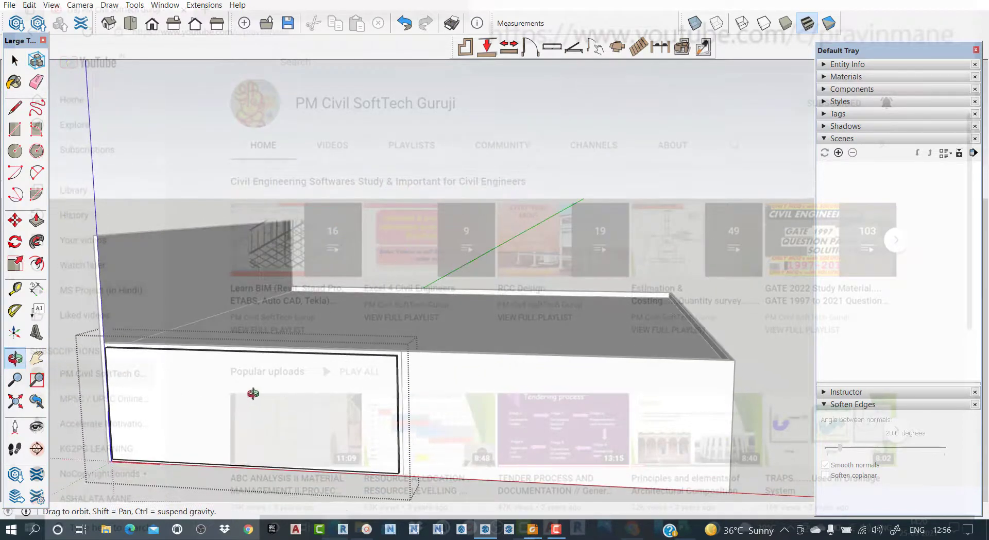
key("space")
Step: Add a horizontal guide along the raised panel's upper edge with the Tape Measure
scroll(374, 402, "up", 3)
scroll(375, 402, "up", 1)
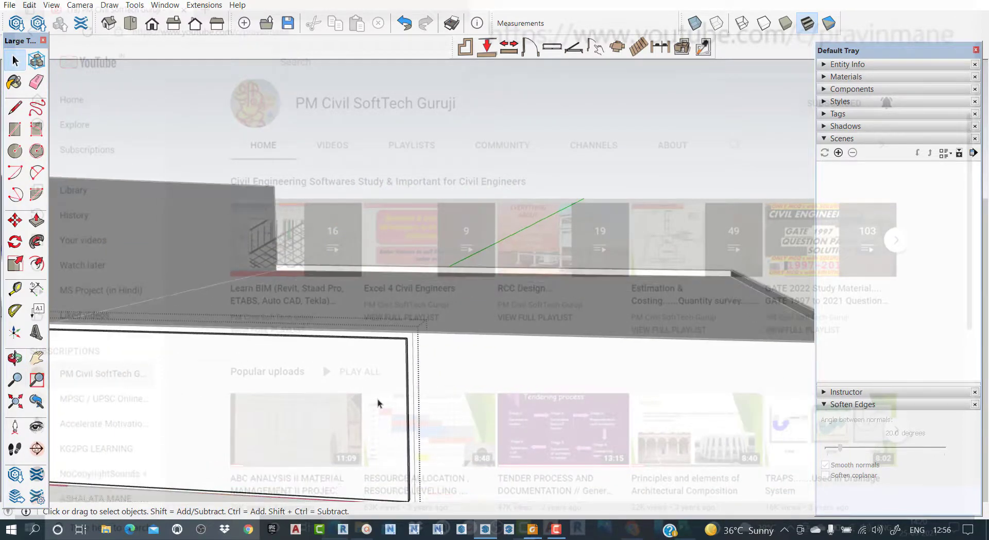
scroll(430, 361, "down", 3)
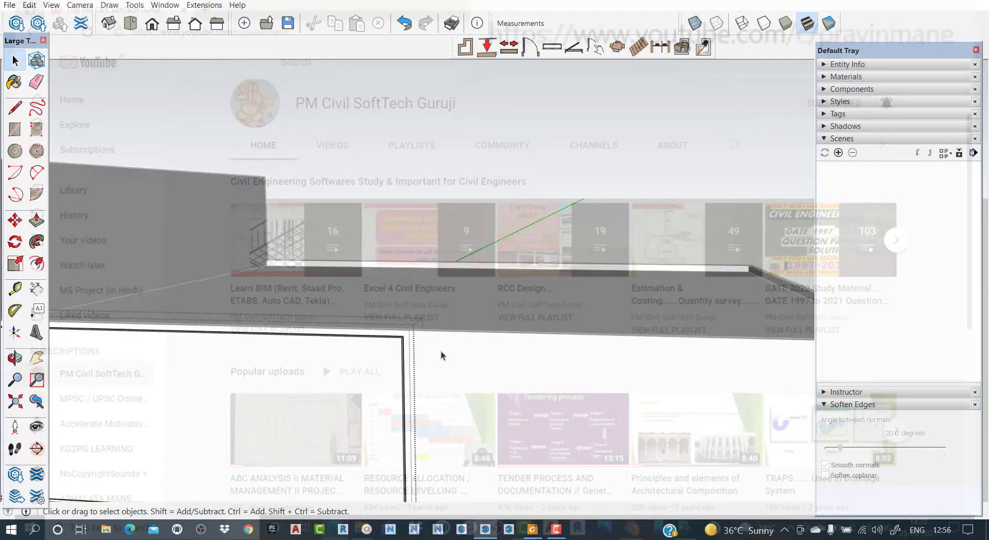
mouse_move(449, 383)
middle_mouse_down()
mouse_move(471, 355)
mouse_move(497, 352)
mouse_move(471, 398)
middle_mouse_up()
scroll(448, 368, "up", 5)
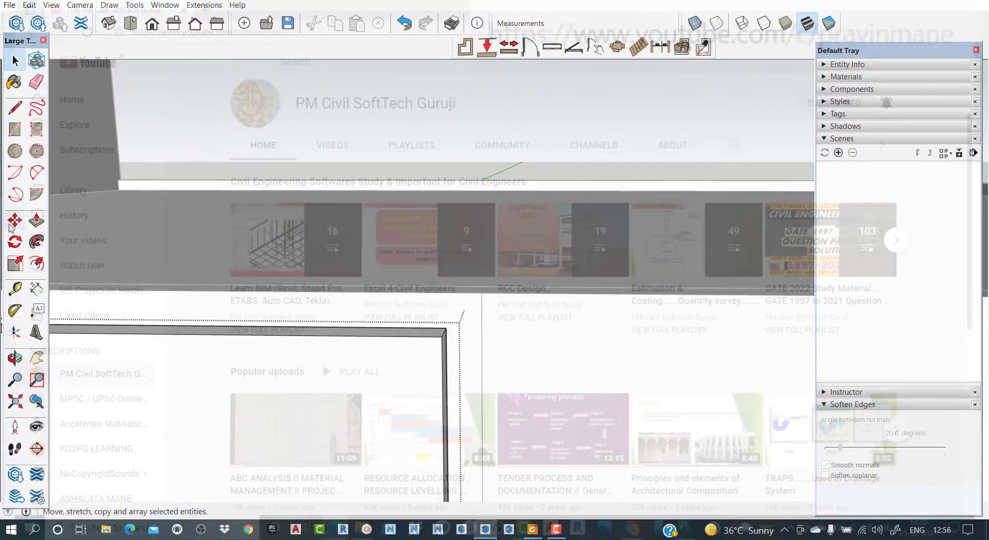
left_click(15, 288)
left_click(421, 327)
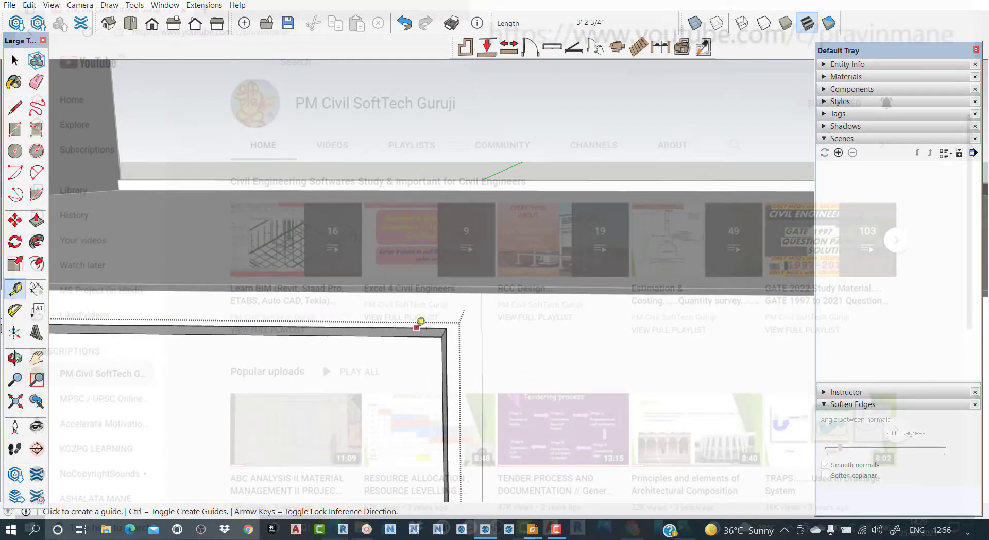
left_click(422, 321)
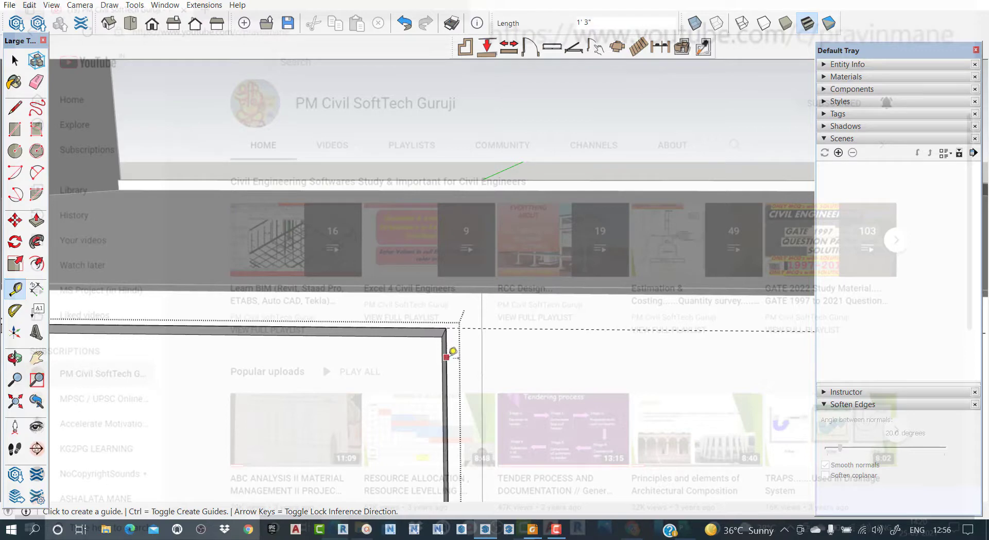
Step: Add a vertical guide along the dividing line and another one 0.5" beyond it toward the bed's foot
left_click(487, 329)
left_click(498, 335)
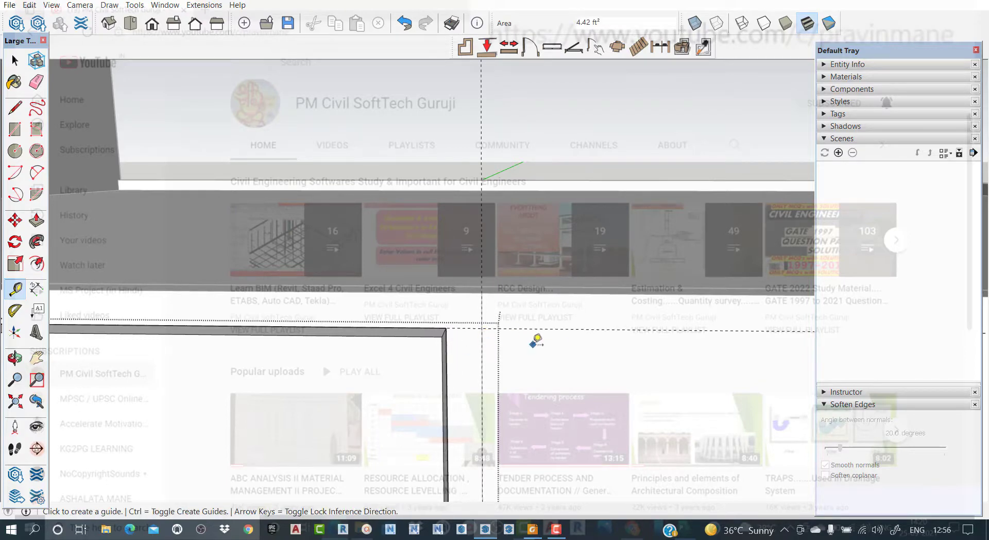
left_click(483, 337)
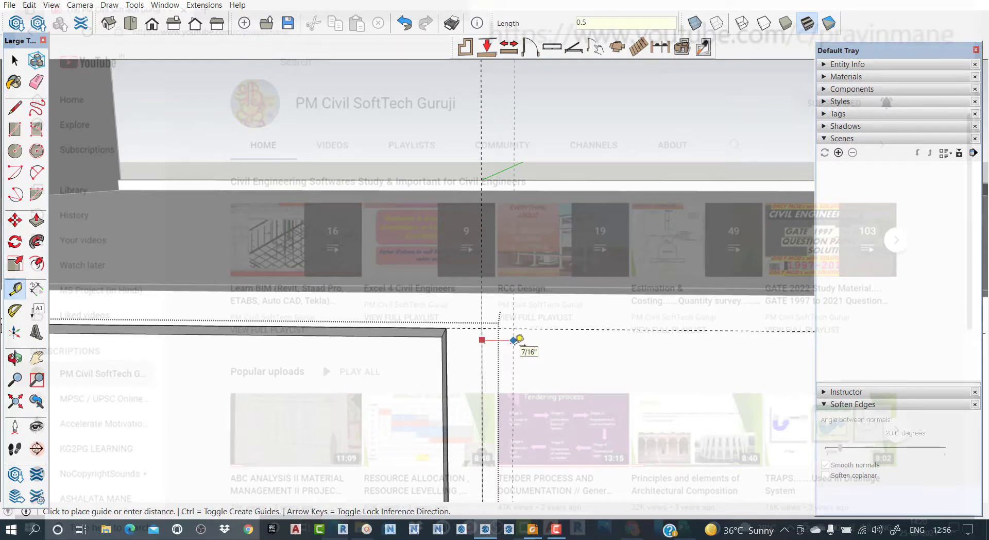
left_click(518, 338)
key("space")
Step: Leave the component and copy the panel by its upper corner near the dividing line to a free spot in front of the bed
middle_click_drag(474, 393, 486, 336)
scroll(510, 371, "up", 3)
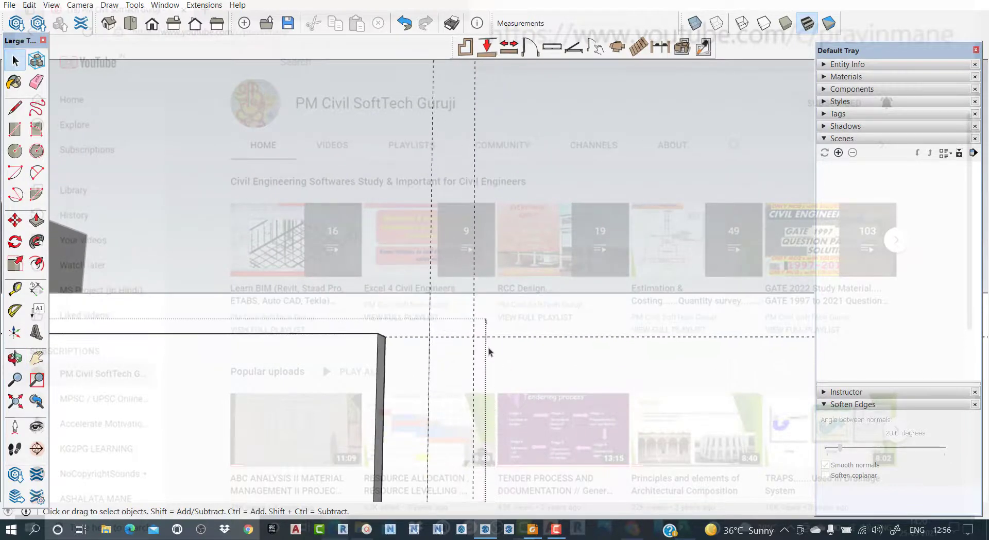
left_click(330, 390)
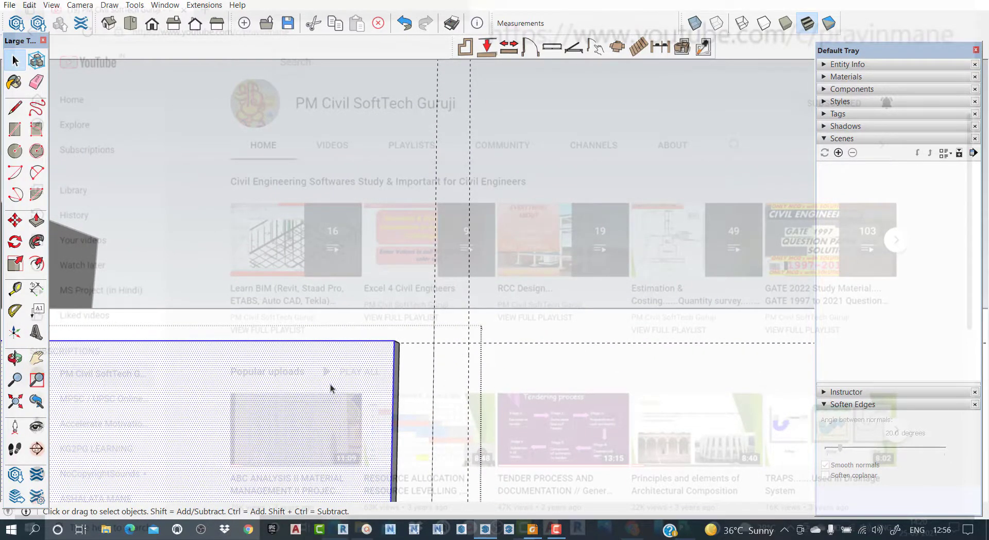
left_click(335, 243)
left_click(369, 351)
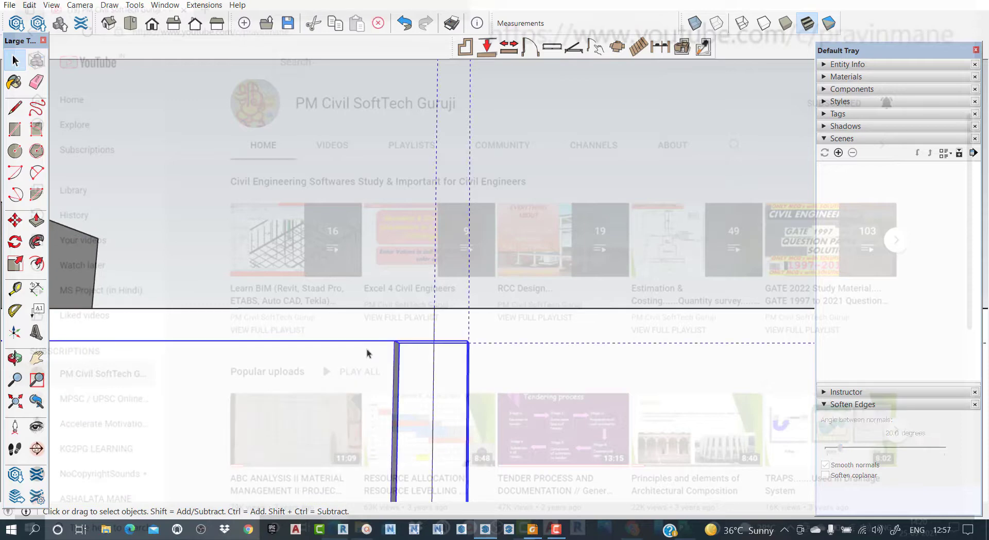
left_click(15, 220)
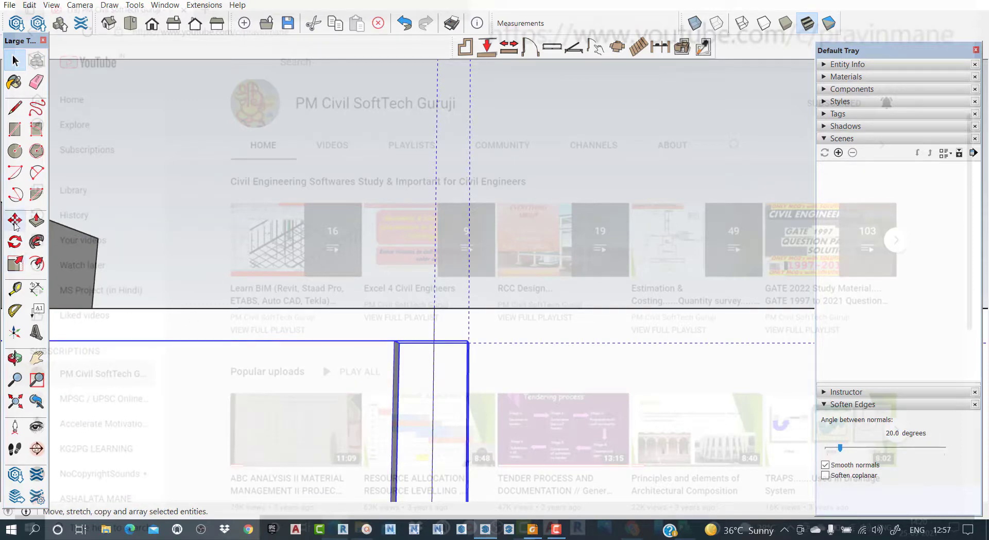
left_click(402, 344)
key("ctrl")
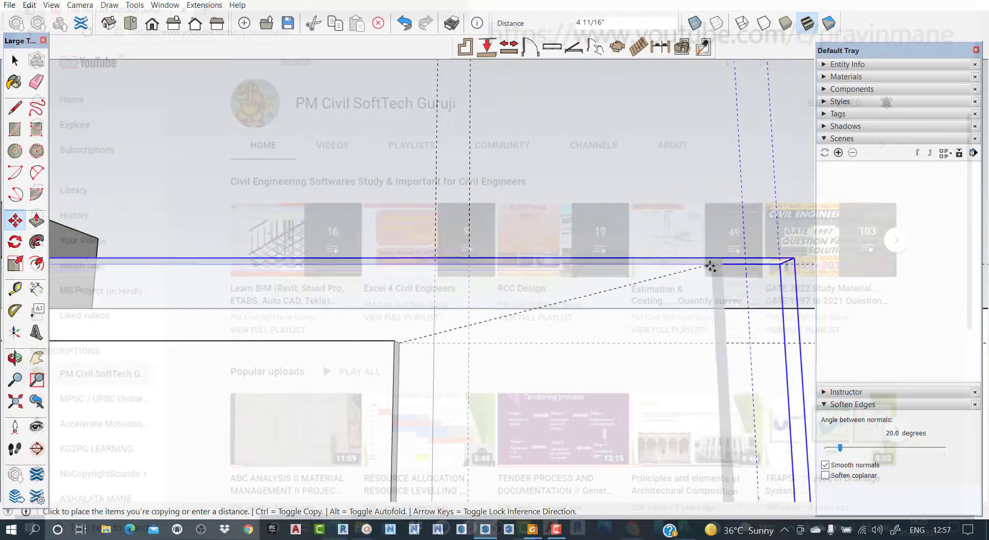
scroll(755, 281, "down", 5)
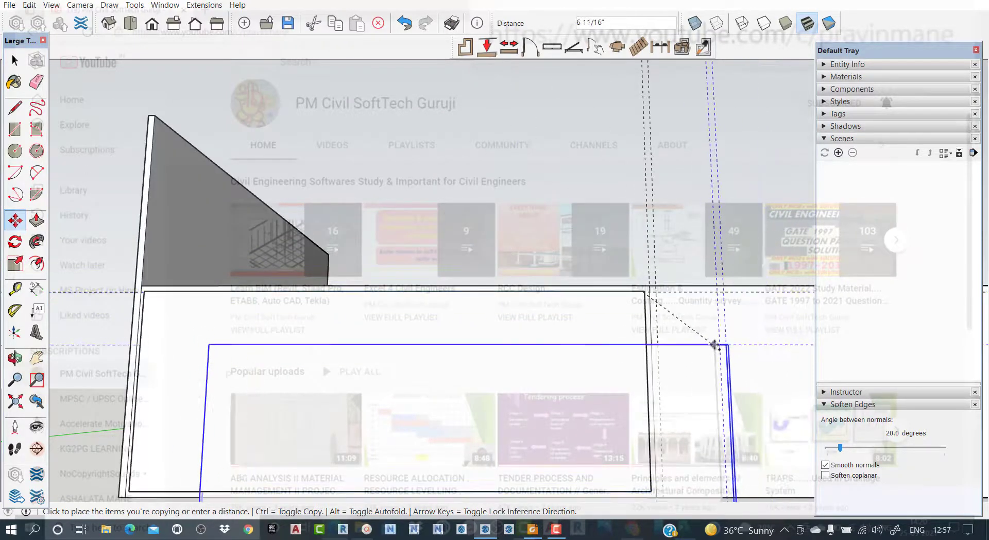
left_click(726, 343)
Step: Move the copied panel by its upper foot-side corner farther toward the foot end of the bed
middle_click_drag(722, 353, 598, 367)
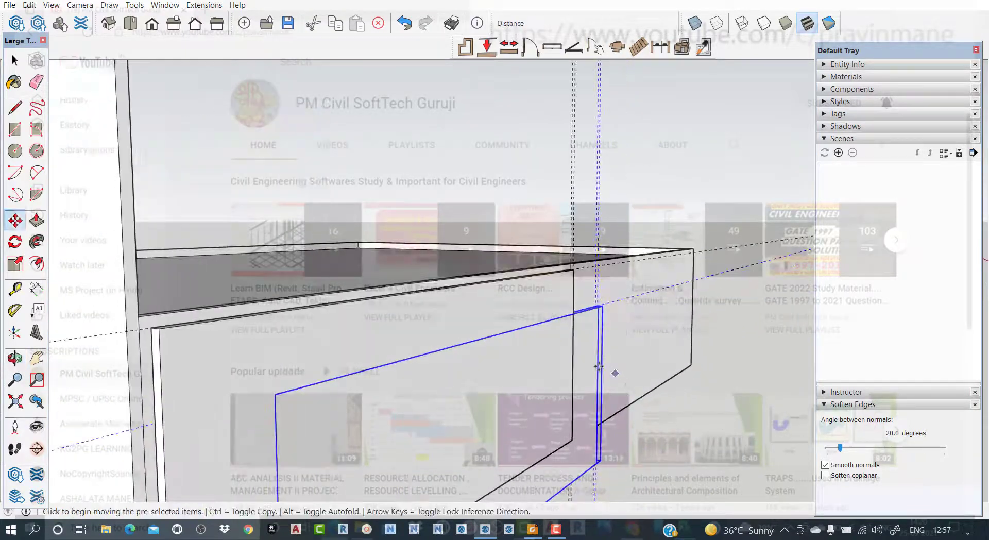
scroll(597, 367, "up", 5)
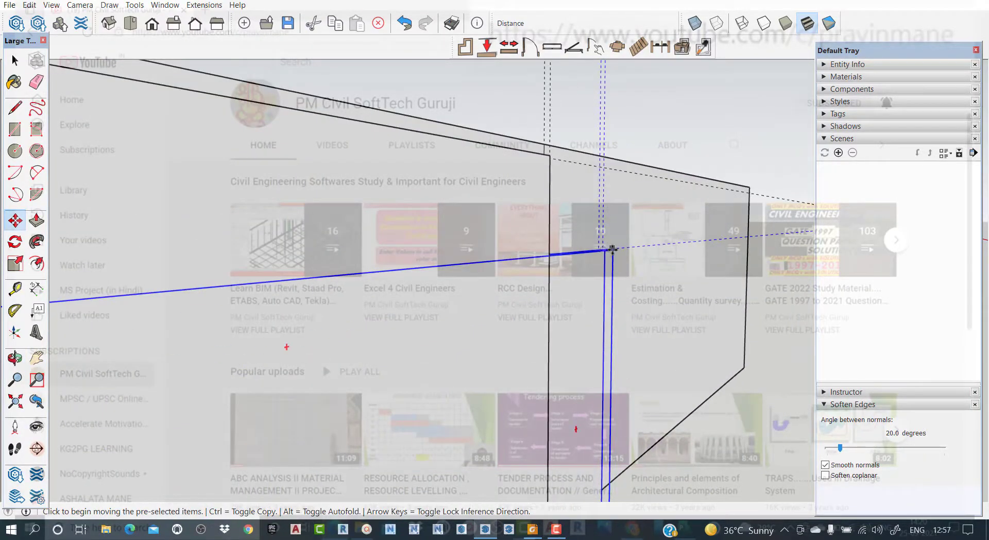
left_click(612, 249)
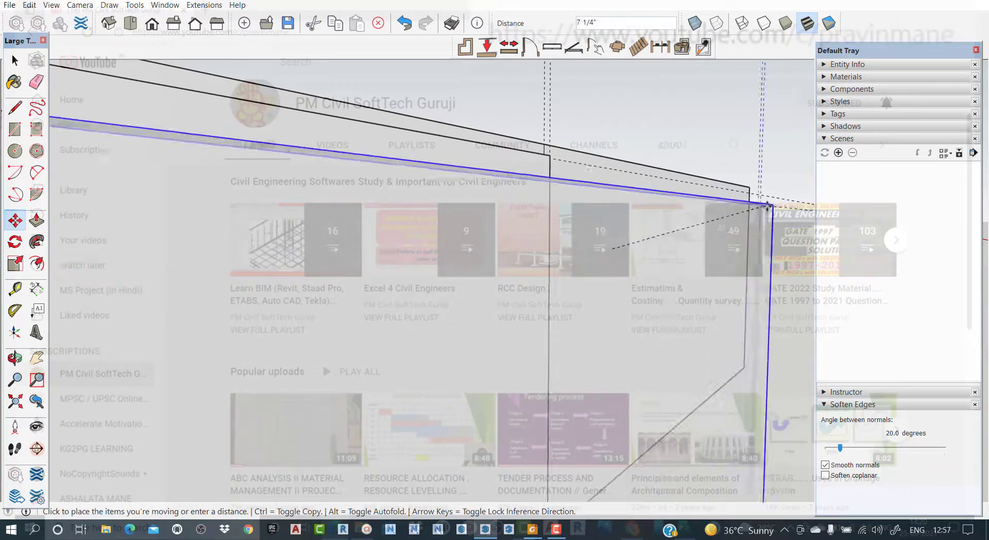
left_click(793, 210)
Step: Try to move the copied panel by its upper headboard-side corner to the guides beside the dividing line
middle_click_drag(764, 264, 566, 333)
middle_click_drag(250, 359, 261, 346)
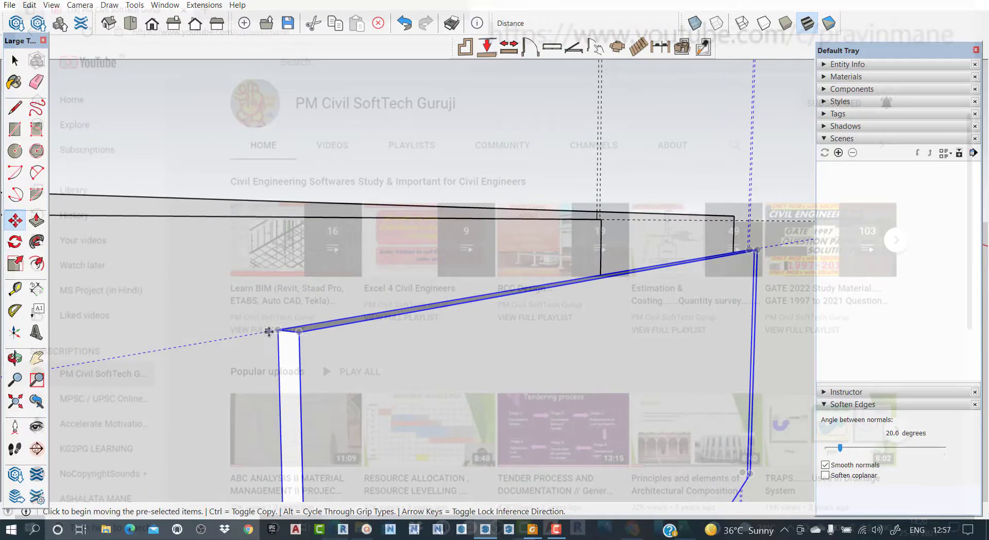
left_click(279, 330)
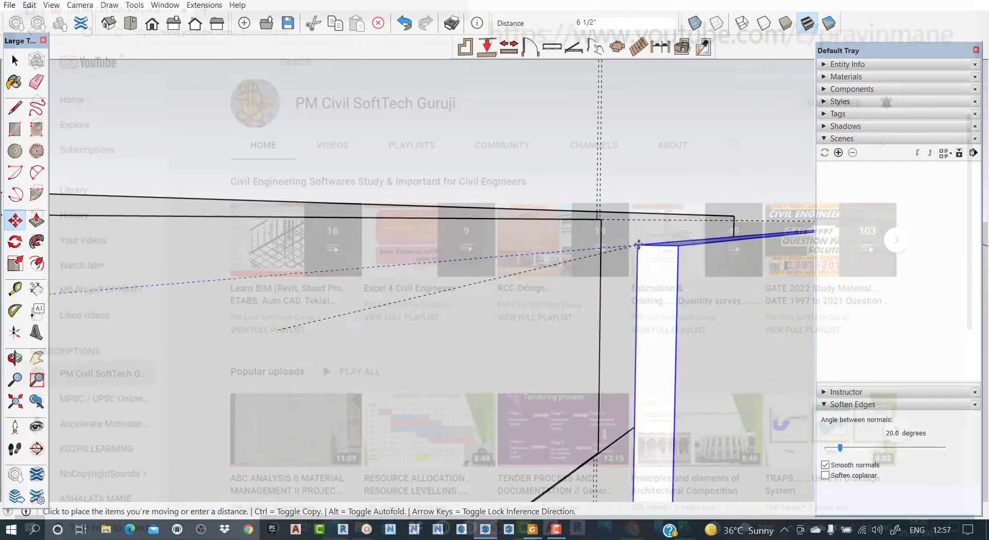
left_click(637, 240)
middle_click_drag(637, 239, 696, 242)
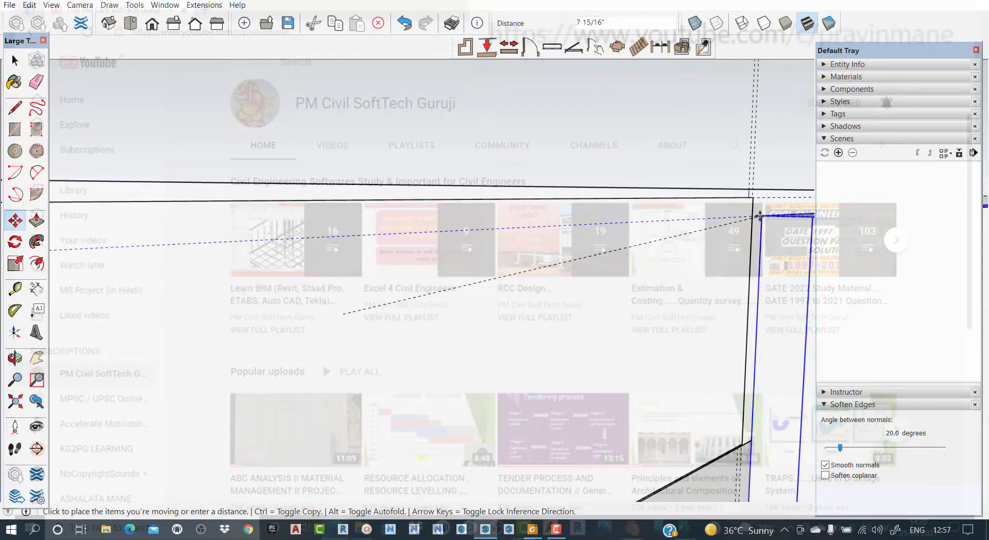
middle_click_drag(786, 209, 761, 212)
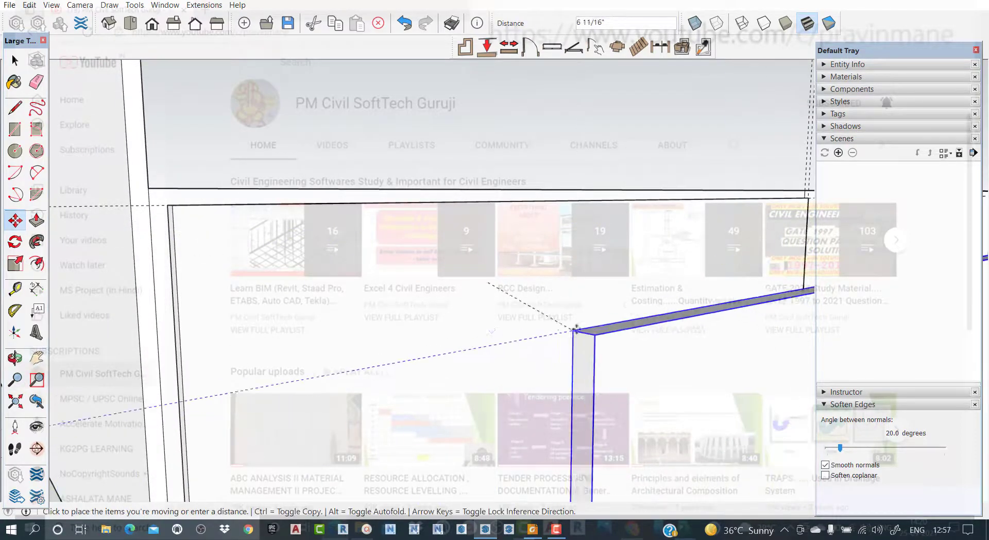
left_click(312, 327)
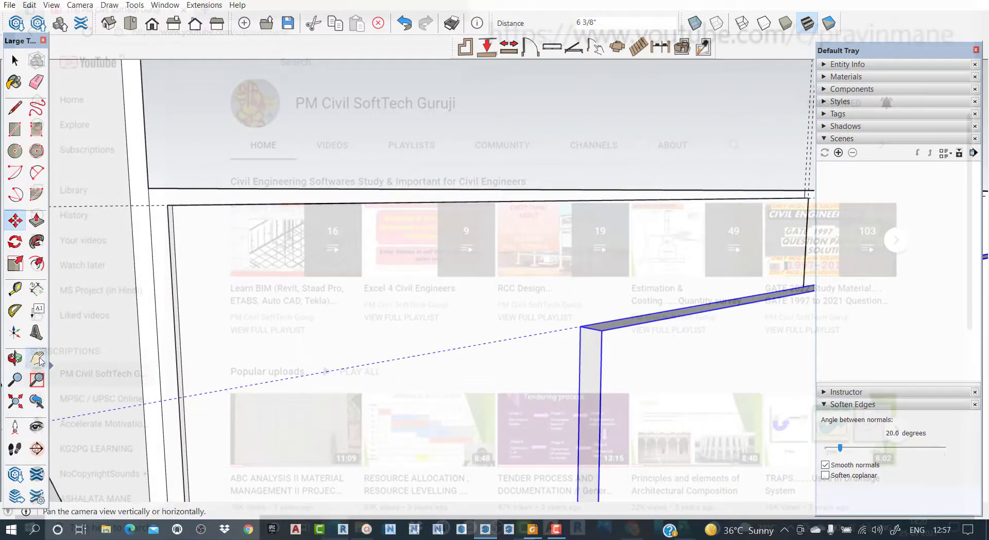
left_click(634, 309)
left_click(664, 309)
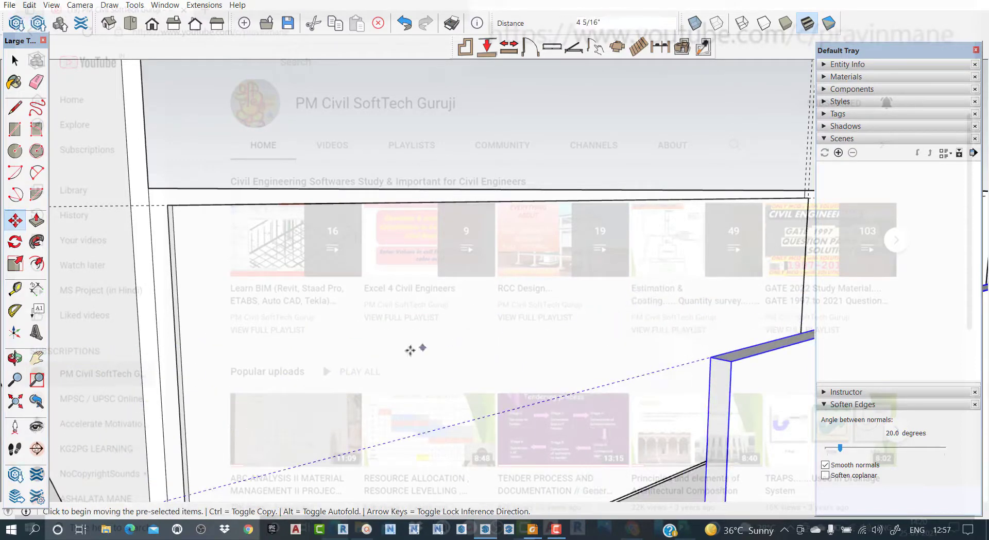
left_click(37, 357)
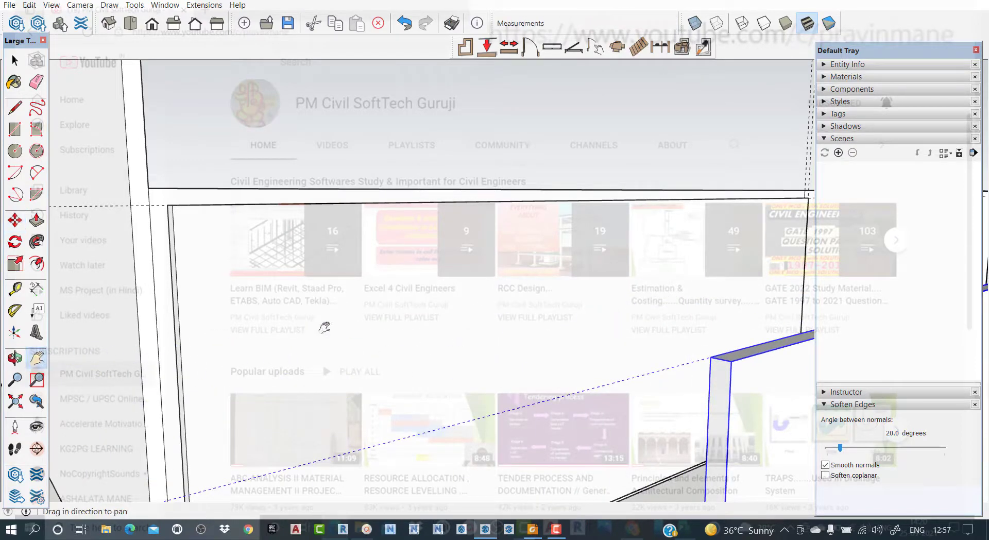
left_click_drag(541, 279, 350, 286)
left_click_drag(625, 257, 585, 266)
key("m")
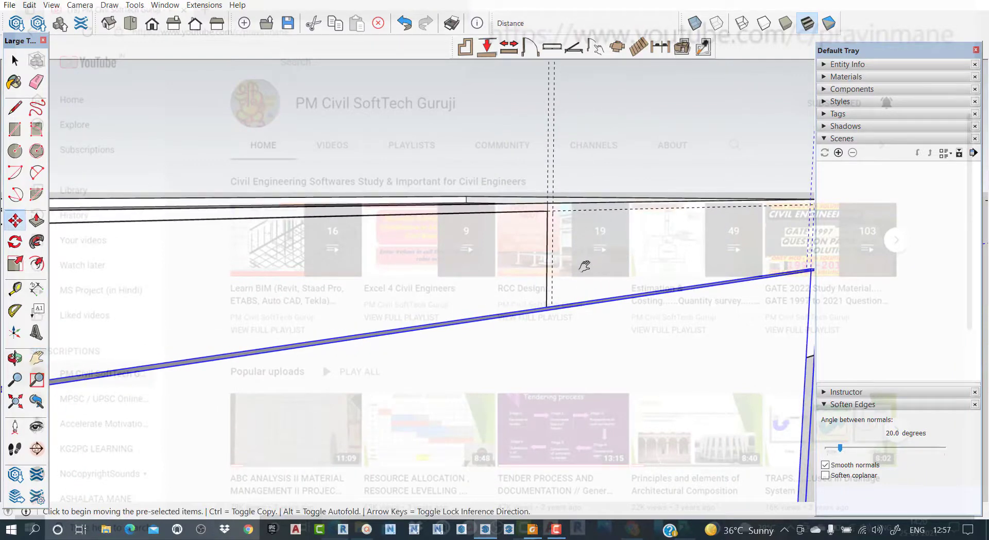
left_click(573, 228)
key("Escape")
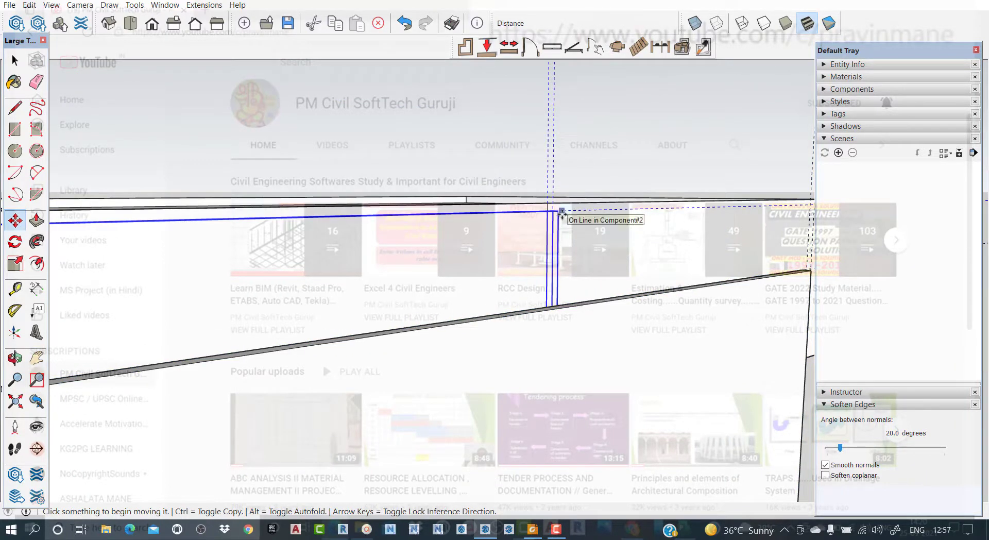
Step: Move the copied panel by its upper headboard-side corner onto the intersection of the horizontal guide and the guide 0.5" beyond the dividing line
key("space")
left_click(434, 323)
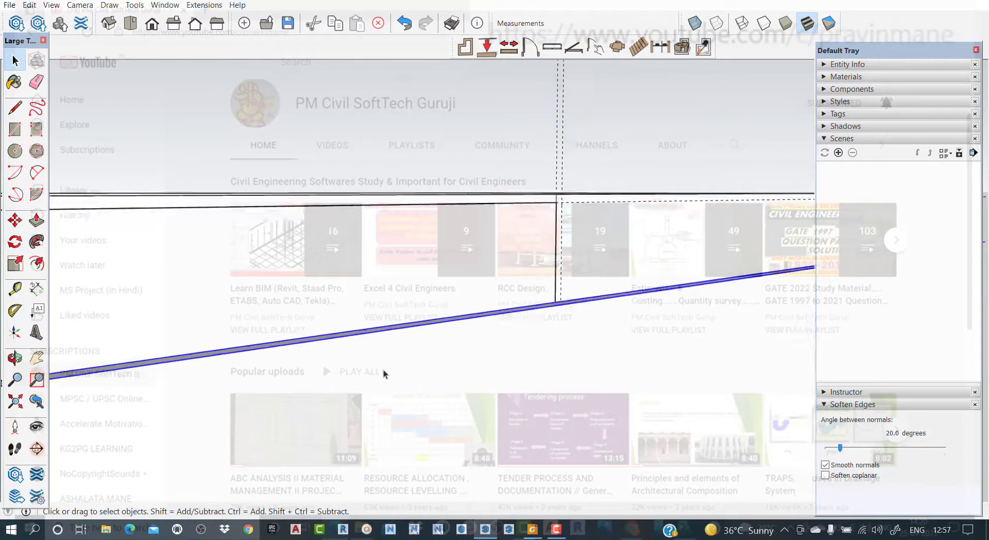
scroll(383, 372, "down", 5)
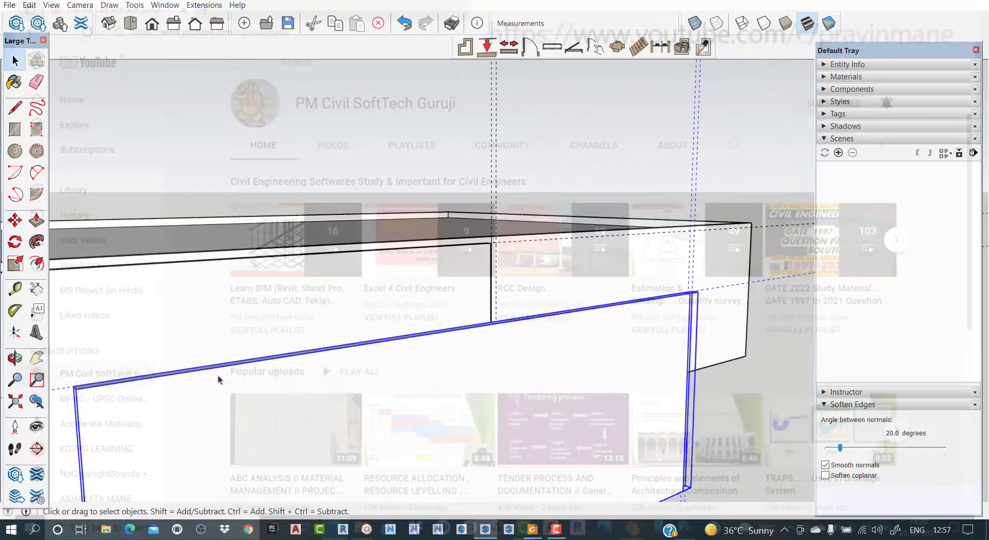
scroll(82, 405, "up", 6)
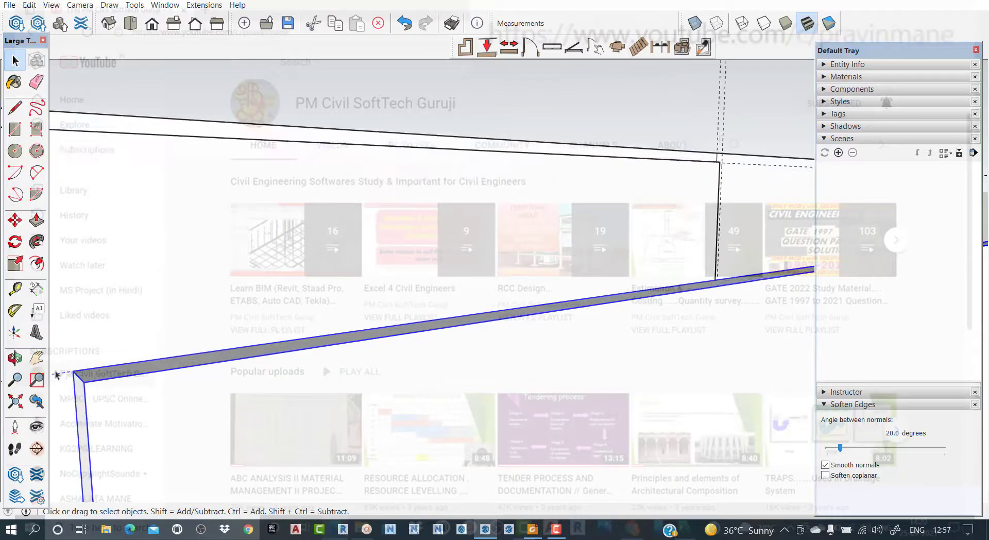
left_click(14, 221)
left_click(73, 372)
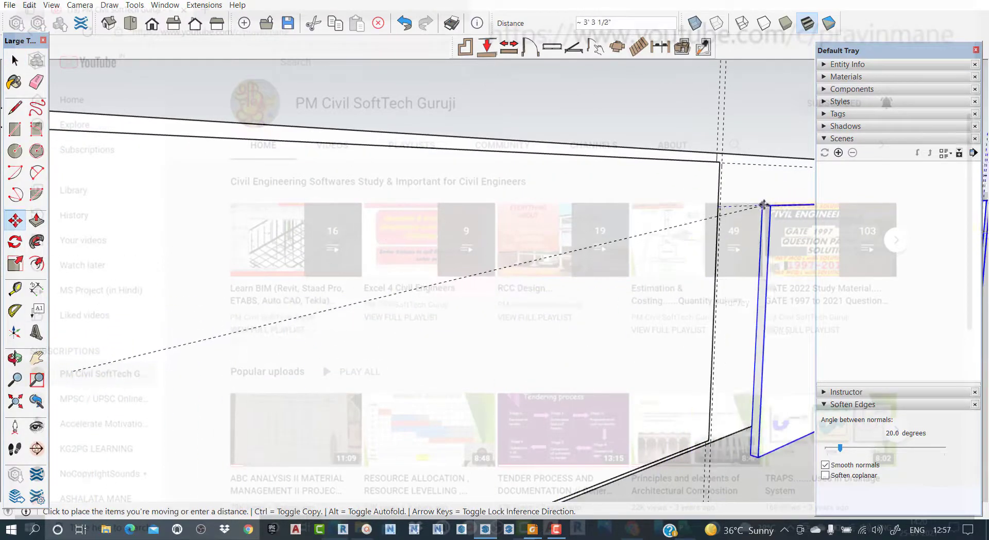
left_click(724, 163)
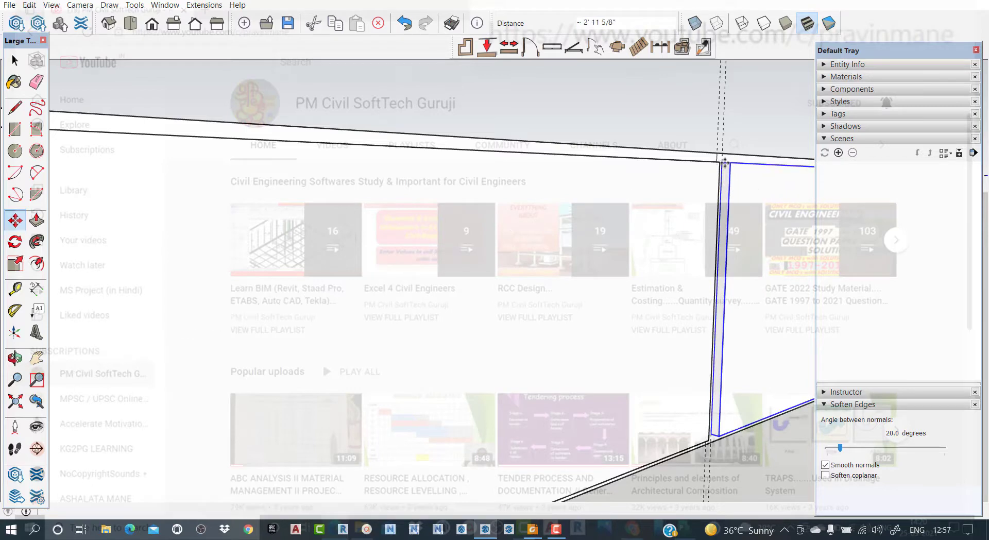
key("space")
scroll(680, 267, "up", 3)
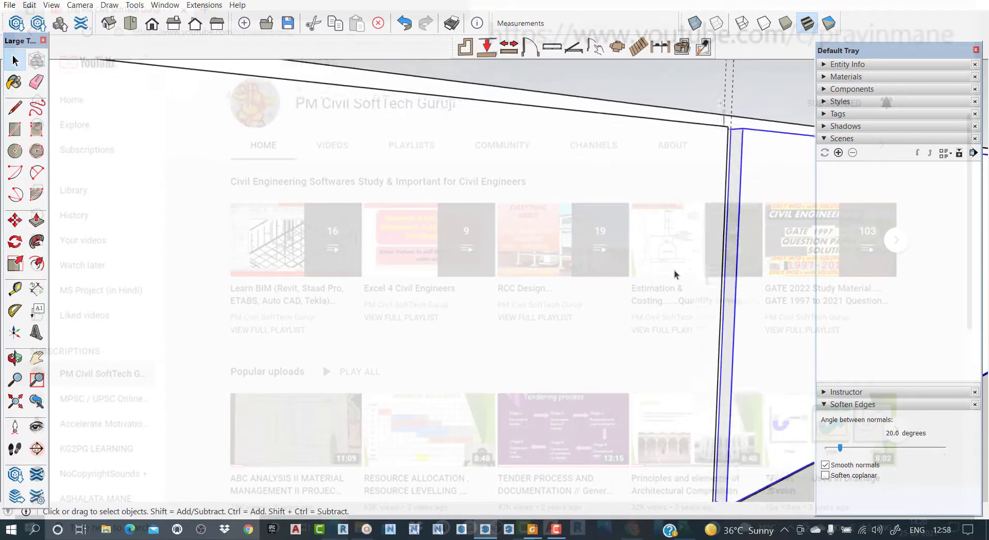
scroll(672, 278, "down", 8)
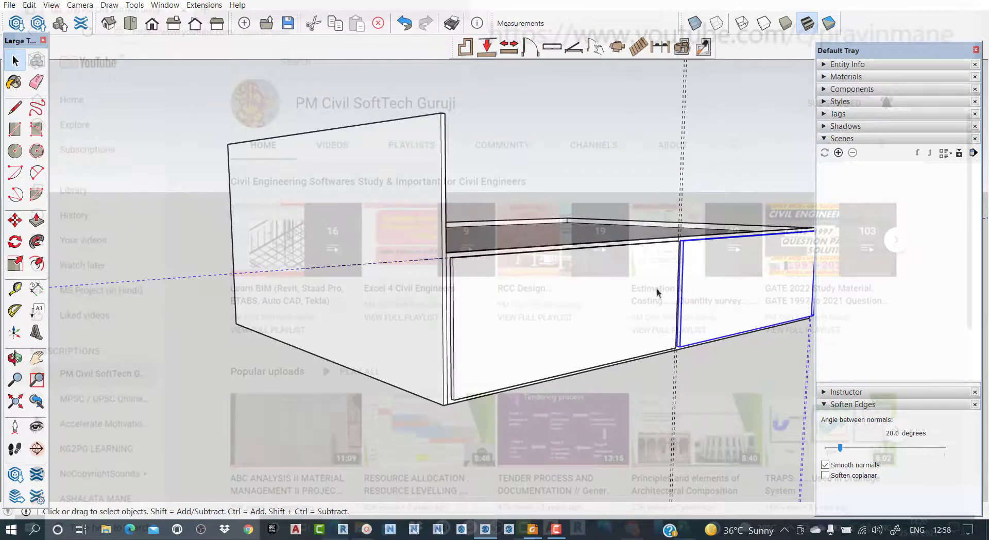
Step: Open the raised panel component nearest the headboard for editing and select its front face
mouse_move(690, 313)
middle_mouse_down()
mouse_move(592, 295)
mouse_move(399, 349)
mouse_move(447, 336)
mouse_move(487, 368)
mouse_move(509, 358)
mouse_move(471, 342)
middle_mouse_up()
scroll(447, 335, "down", 5)
scroll(471, 342, "up", 2)
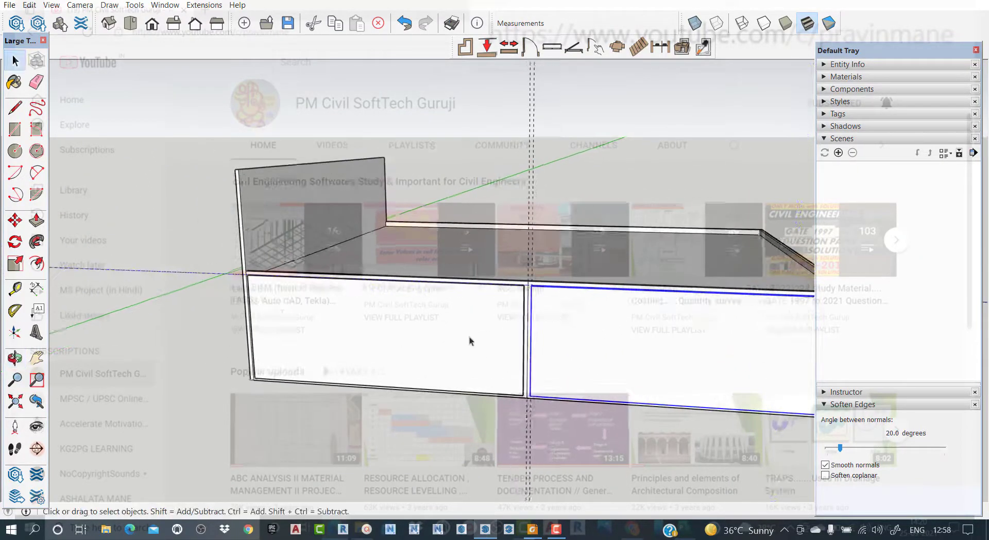
scroll(463, 360, "down", 2)
left_click(474, 427)
left_click(433, 354)
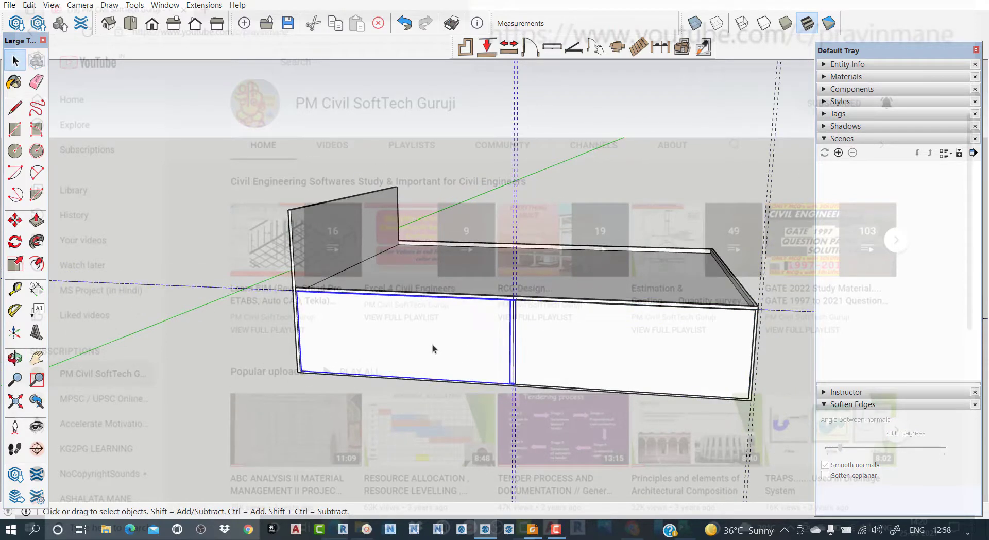
double_click(432, 348)
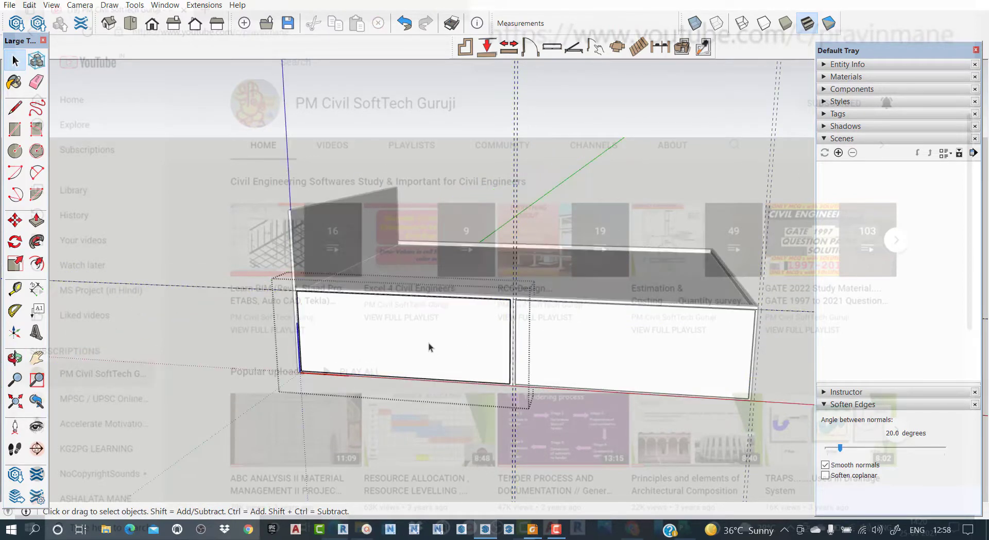
left_click(429, 346)
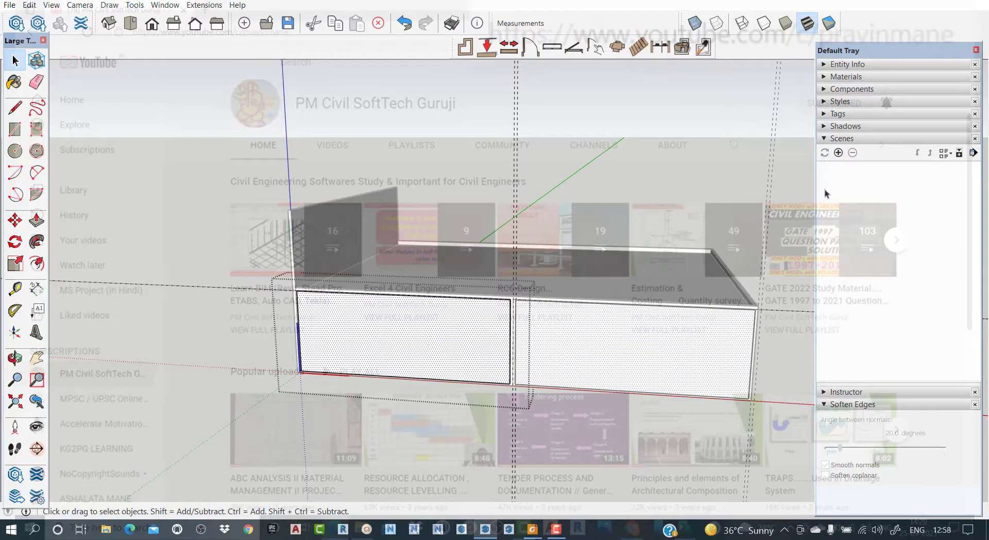
Step: Paint the panel component's front face with Wood Veneer 01 from the Wood materials and leave the component
left_click(834, 77)
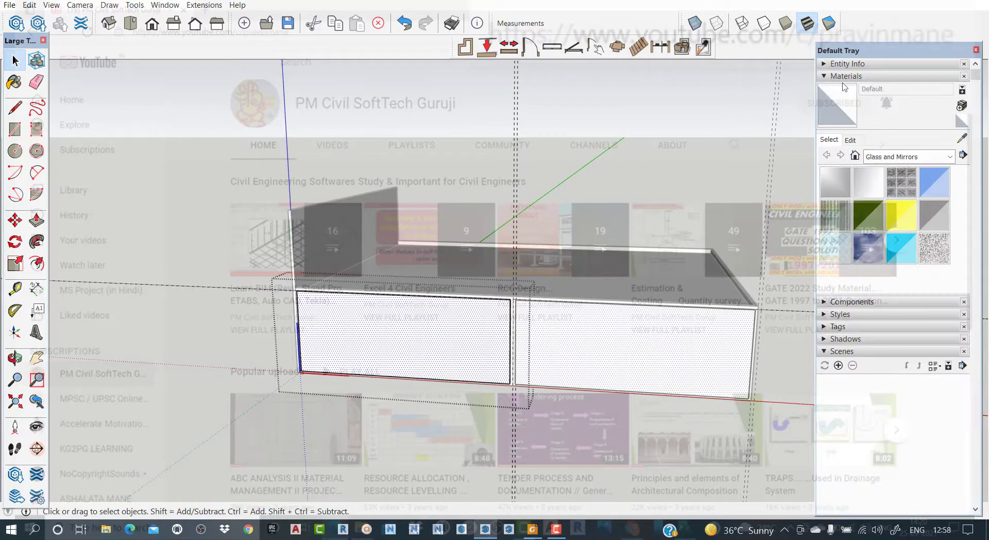
left_click(945, 156)
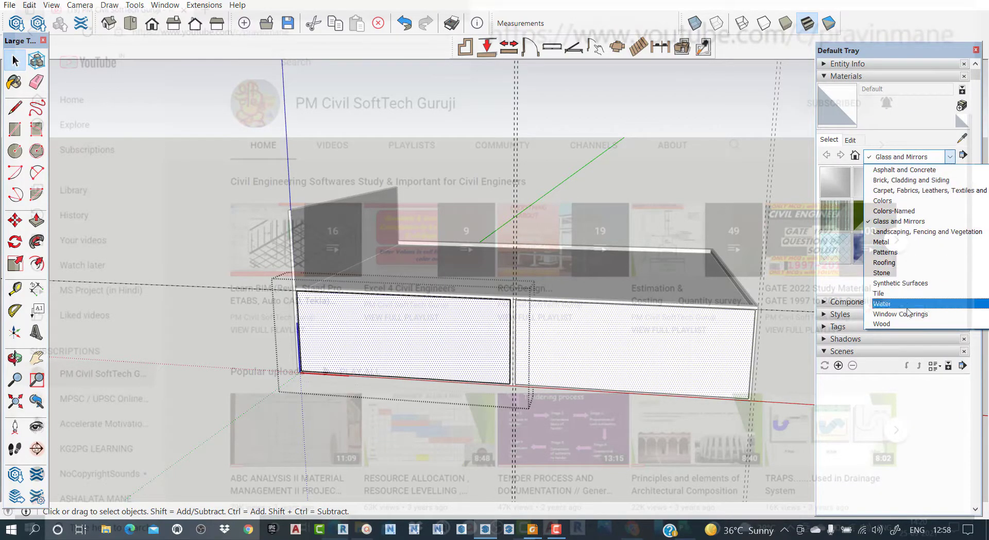
left_click(904, 329)
left_click(902, 250)
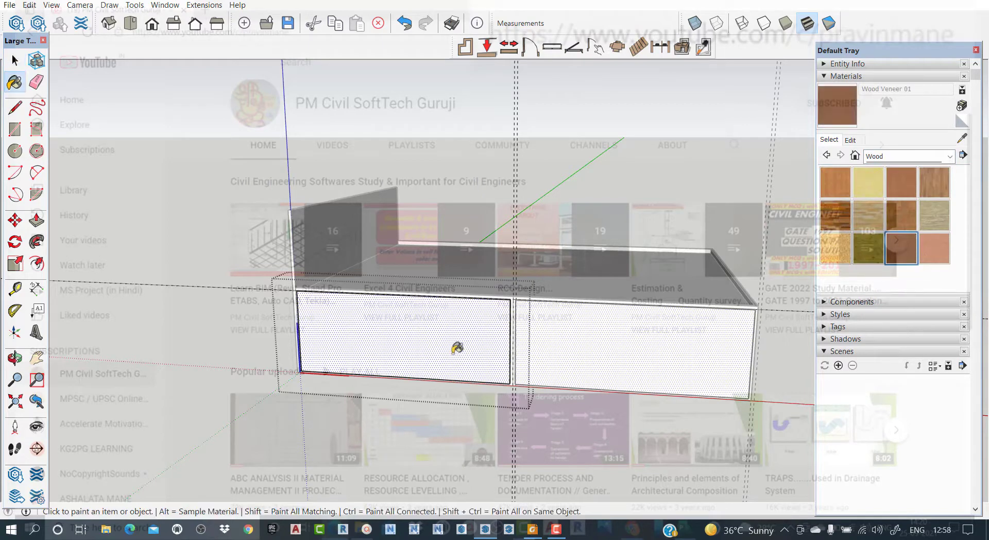
left_click(430, 337)
key("space")
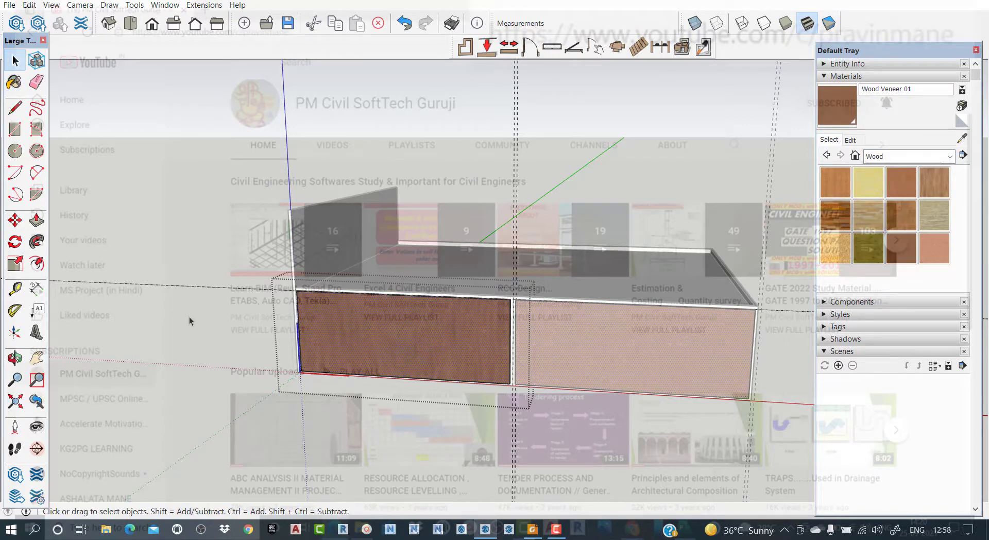
left_click(153, 316)
Step: Open the bed for editing and paint its recessed top, the headboard's inner face and the foot end with Wood Veneer 01
mouse_move(524, 363)
middle_mouse_down()
mouse_move(305, 348)
mouse_move(360, 335)
middle_mouse_up()
left_click(606, 297)
double_click(606, 297)
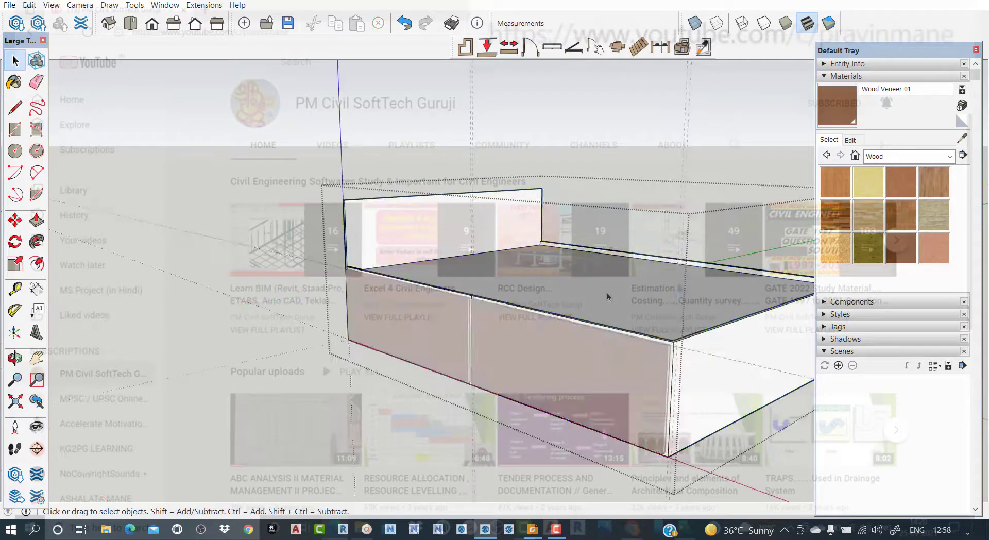
left_click(605, 297)
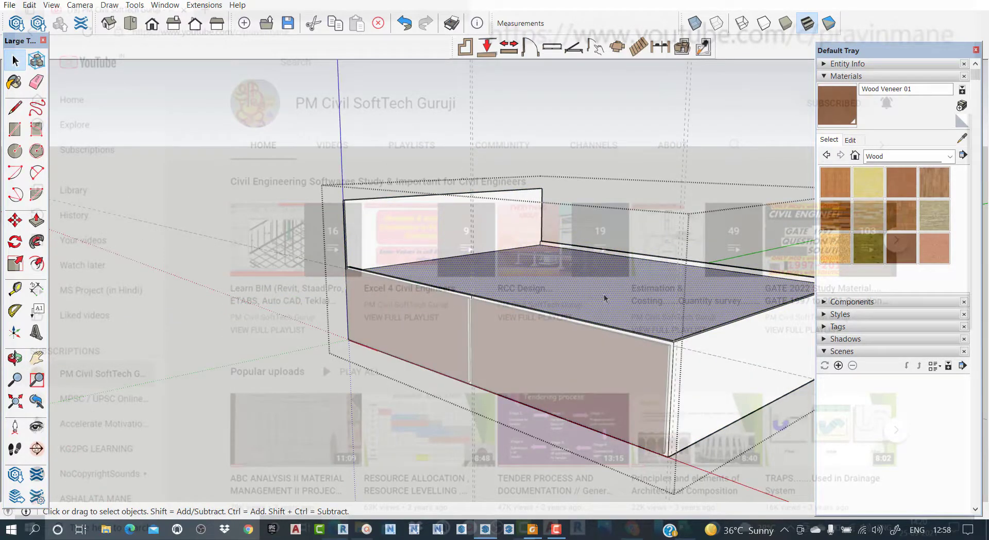
left_click(902, 251)
left_click(546, 270)
left_click(448, 227)
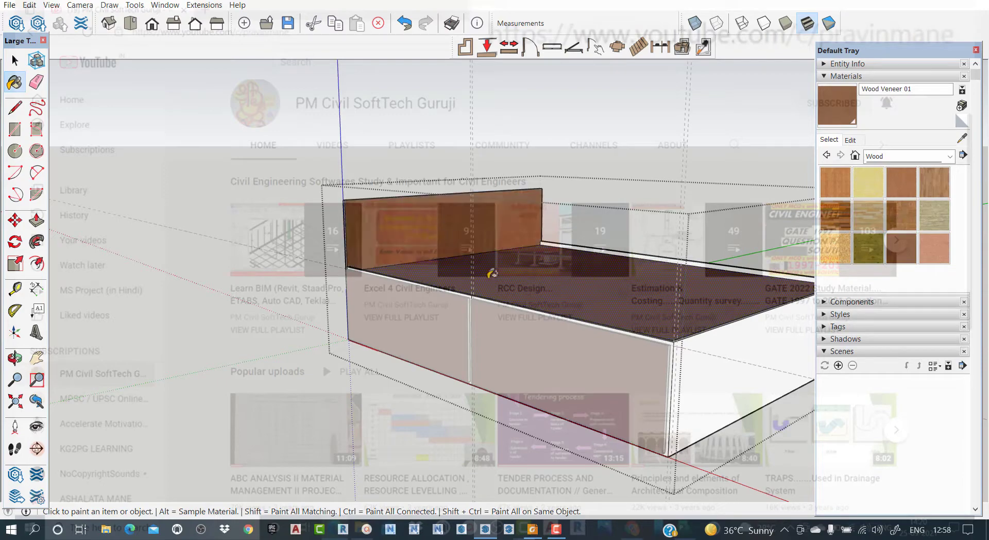
left_click(759, 341)
Step: Paint the frame face around the two panels on the long side with Wood Floor Light
scroll(607, 370, "down", 3)
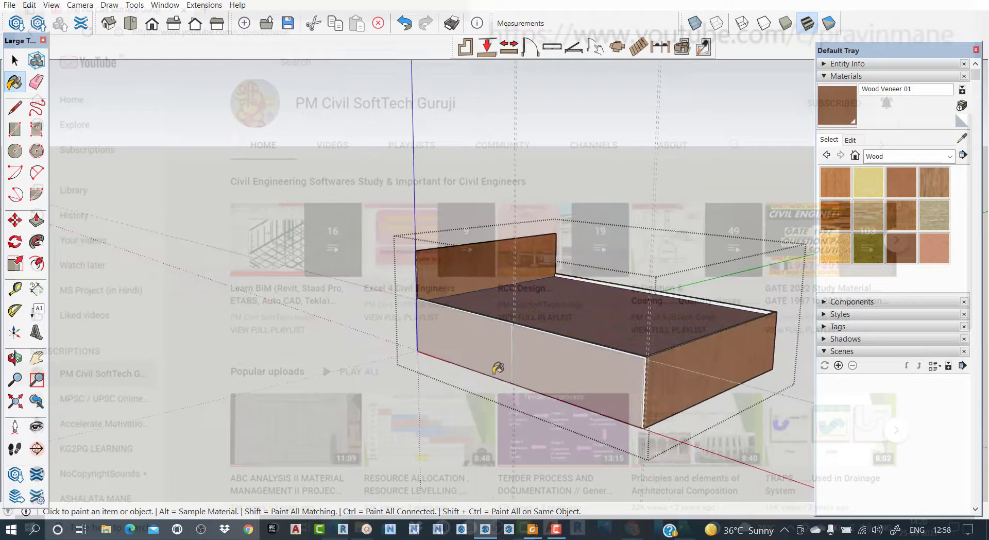
scroll(640, 342, "up", 5)
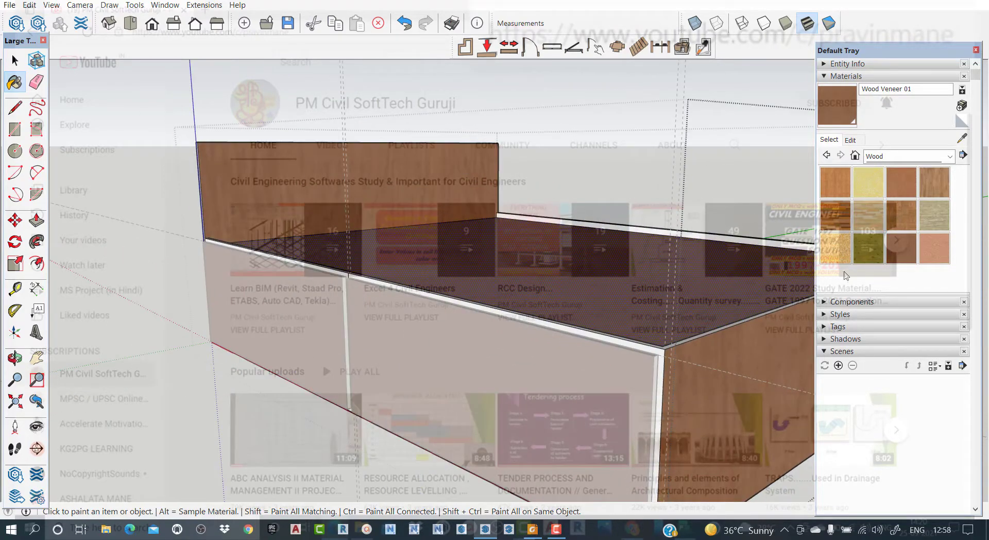
left_click(884, 216)
scroll(614, 319, "up", 4)
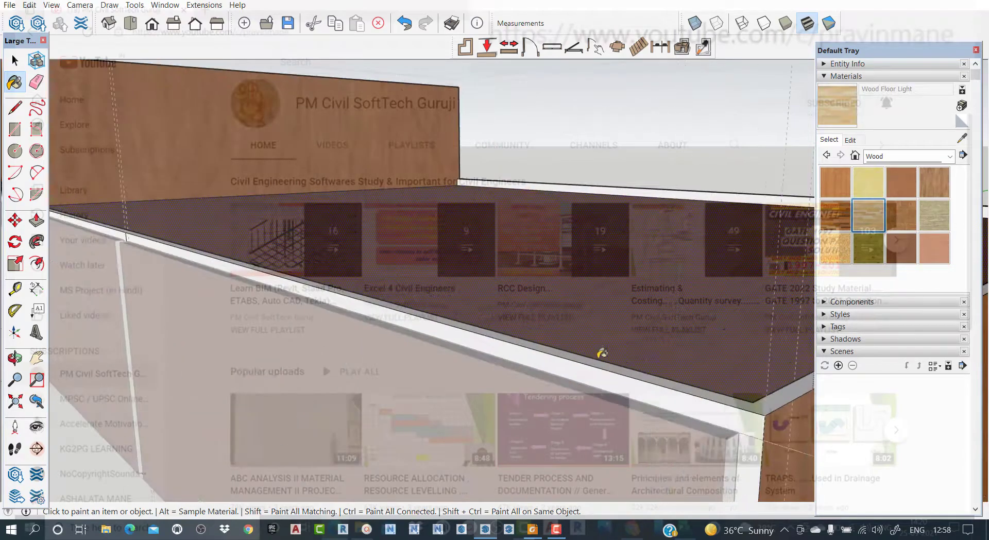
left_click(600, 373)
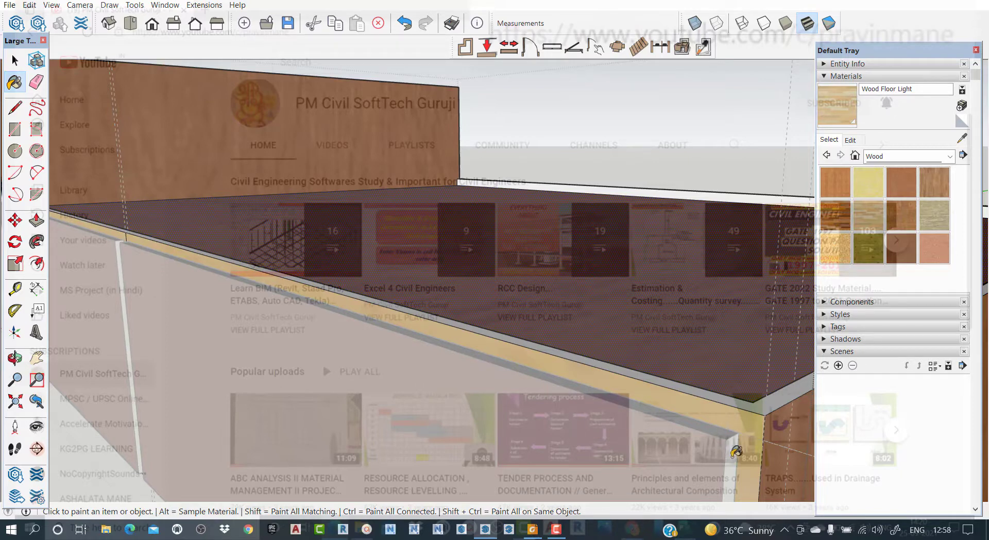
Step: Paint the inner faces of the far-side and foot-end rims with Wood Floor Light
scroll(693, 381, "down", 2)
scroll(686, 360, "down", 2)
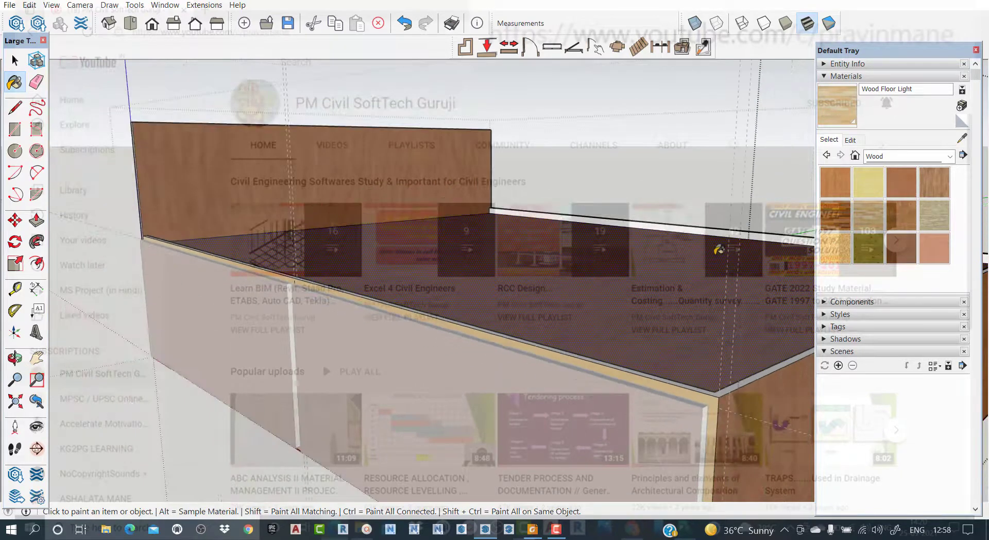
left_click(715, 227)
scroll(680, 261, "down", 4)
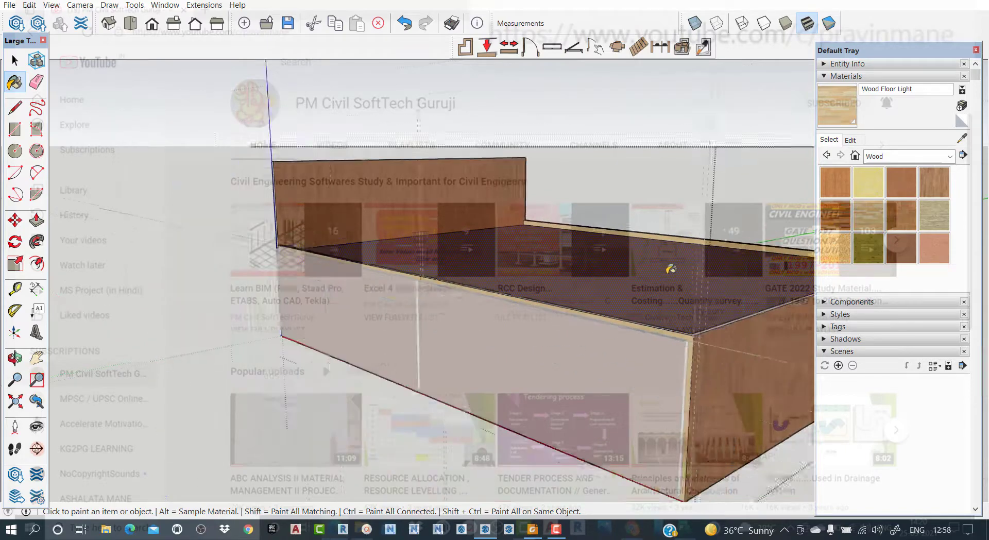
middle_click_drag(658, 308, 700, 286)
scroll(700, 285, "up", 4)
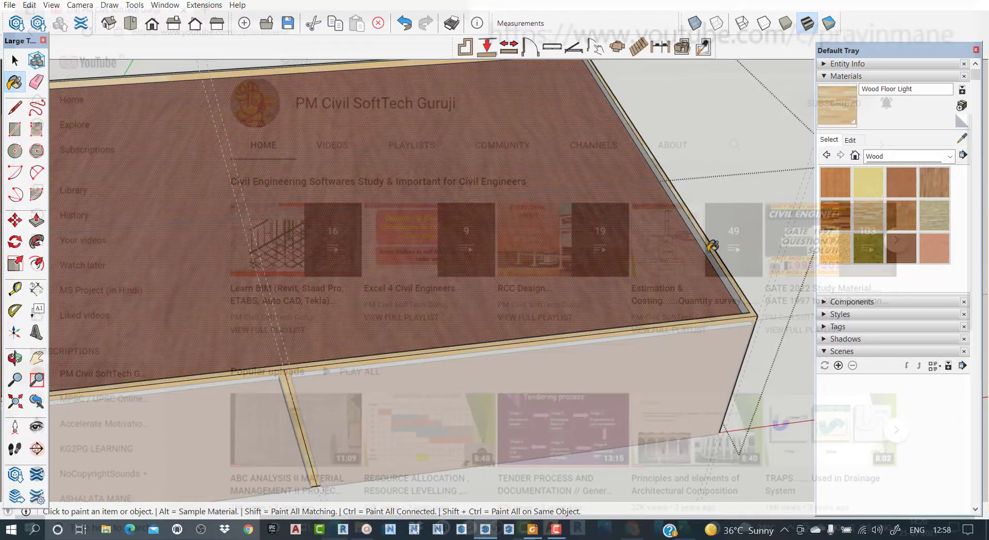
left_click(718, 254)
scroll(578, 283, "up", 1)
scroll(463, 280, "down", 1)
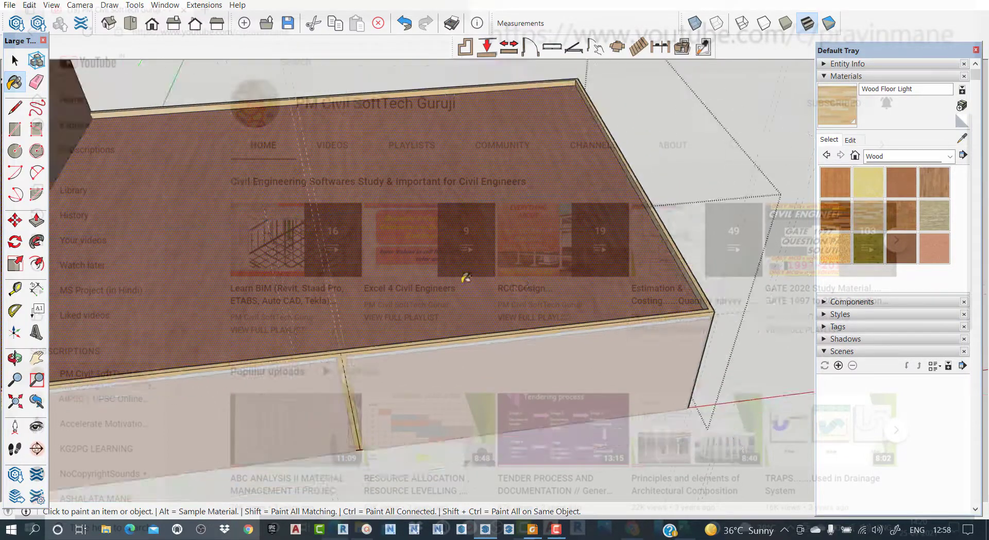
Step: Paint the bed's plain long outer side and the headboard's back face with Wood Veneer 01
scroll(477, 281, "down", 2)
scroll(333, 307, "down", 1)
scroll(340, 314, "down", 1)
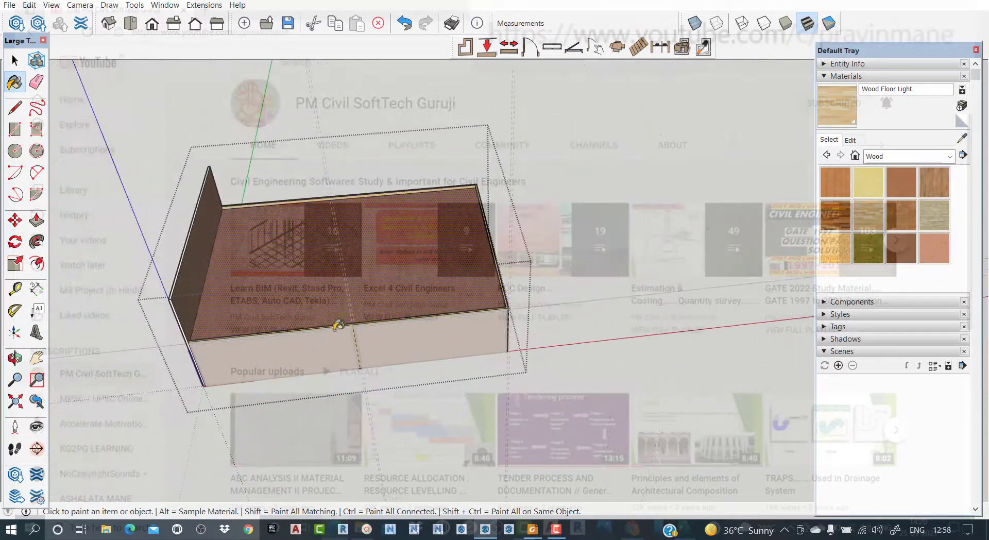
middle_click_drag(335, 327, 625, 347)
scroll(611, 331, "up", 3)
scroll(604, 302, "up", 2)
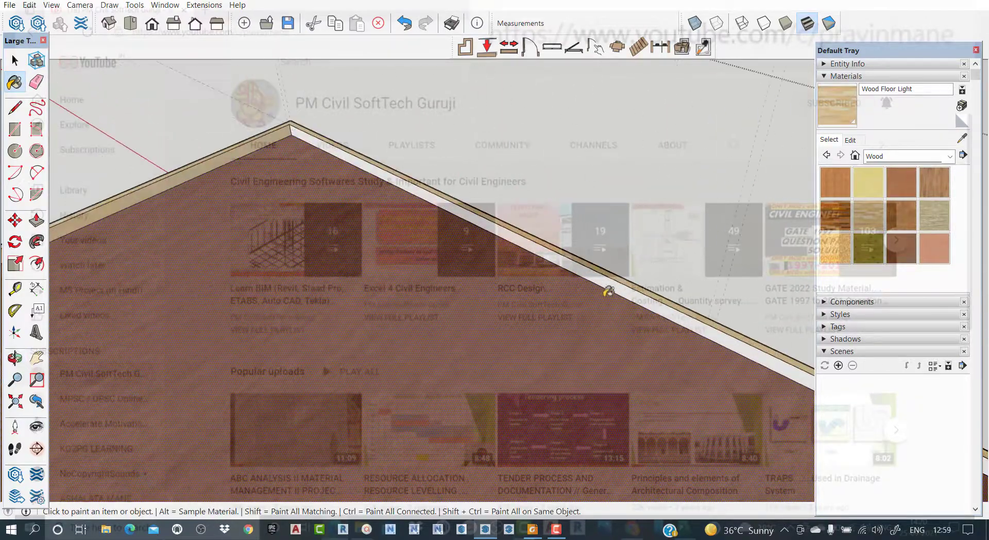
scroll(614, 282, "down", 5)
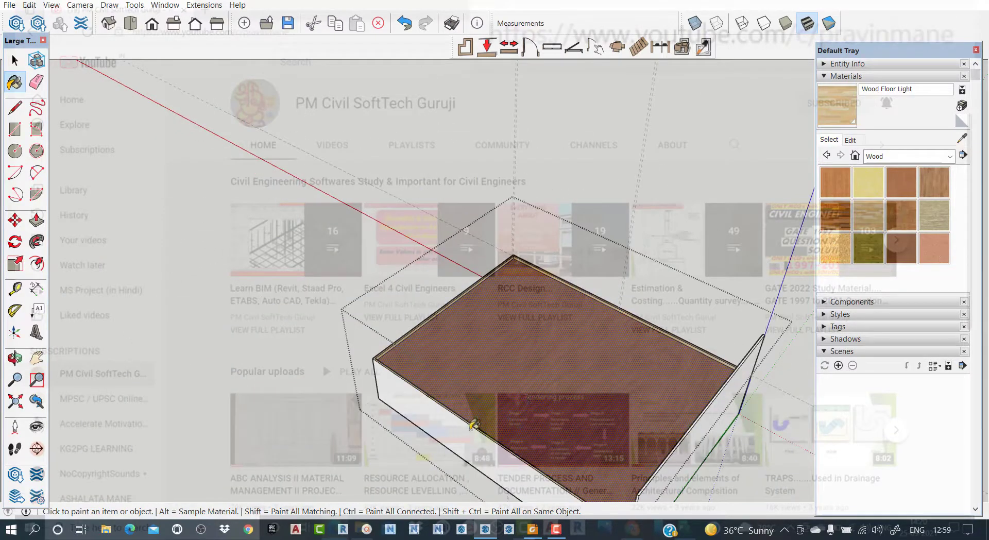
key("space")
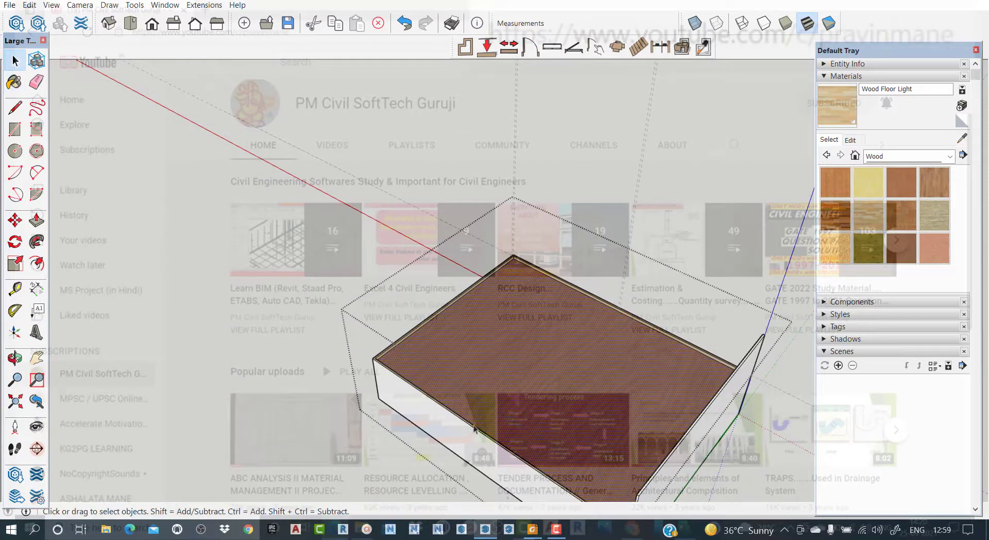
left_click(902, 248)
left_click(473, 437)
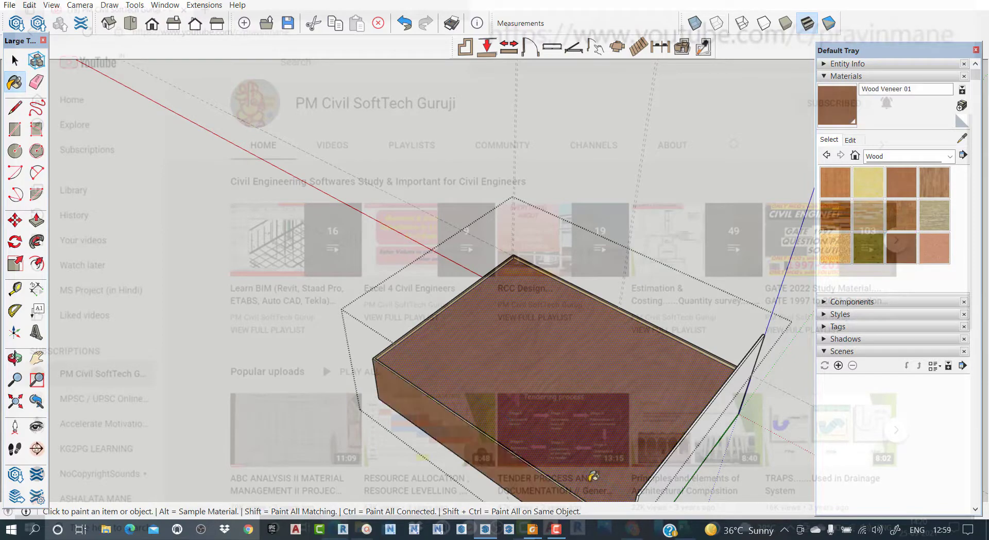
mouse_move(594, 476)
middle_mouse_down()
mouse_move(536, 322)
mouse_move(585, 353)
mouse_move(732, 397)
middle_mouse_up()
left_click(585, 352)
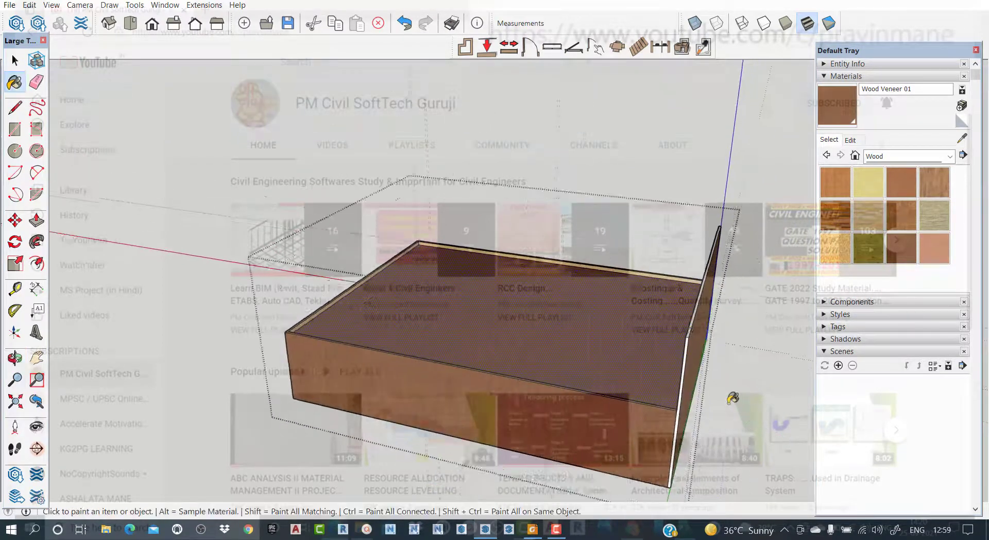
Step: Paint the headboard's bare side edge and top edge with Wood Veneer 01
scroll(732, 397, "up", 1)
scroll(677, 406, "up", 3)
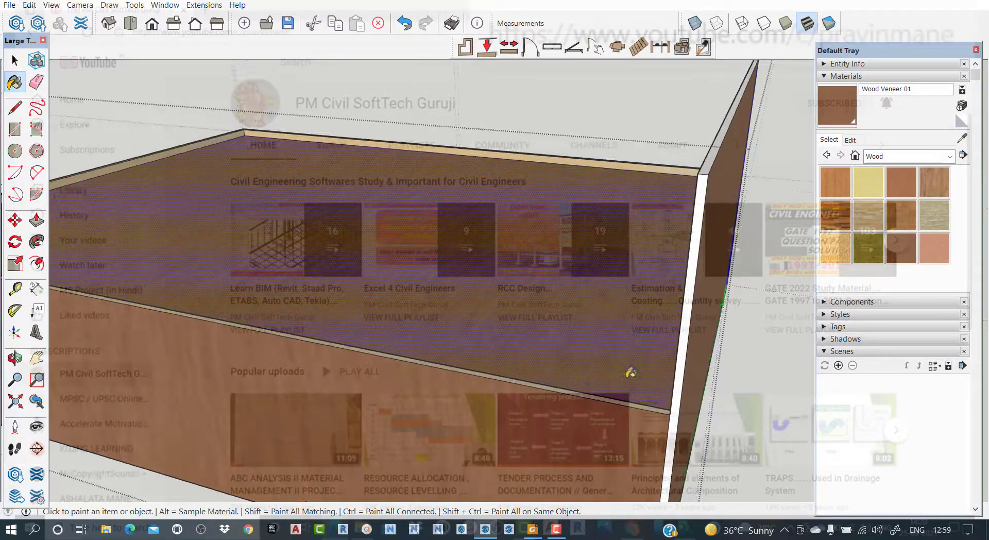
middle_click_drag(629, 371, 669, 332)
left_click(656, 321)
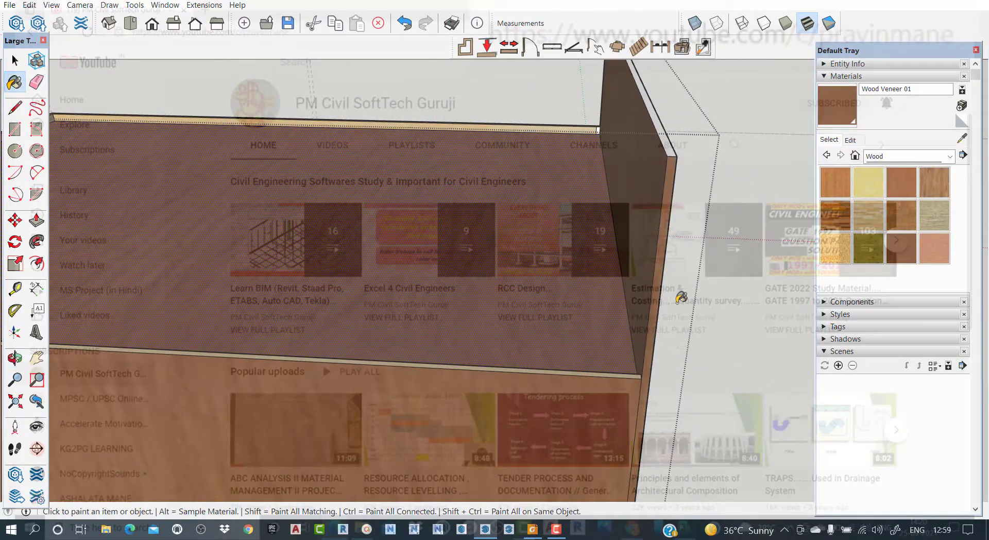
left_click(668, 137)
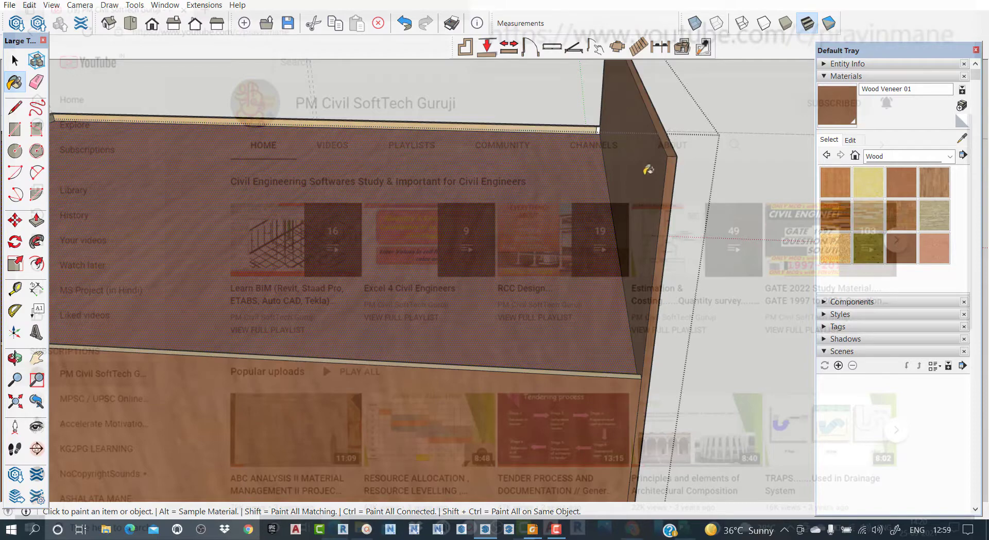
Step: Paint the small bare piece of inner rim beside the headboard with Wood Floor Light and select the edge dividing it from the rim
scroll(600, 134, "up", 3)
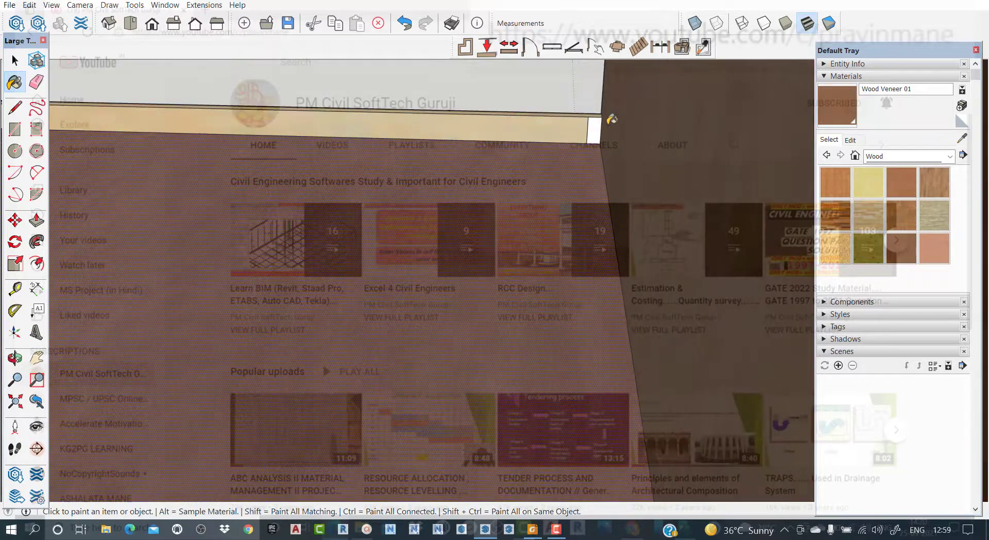
left_click(859, 216)
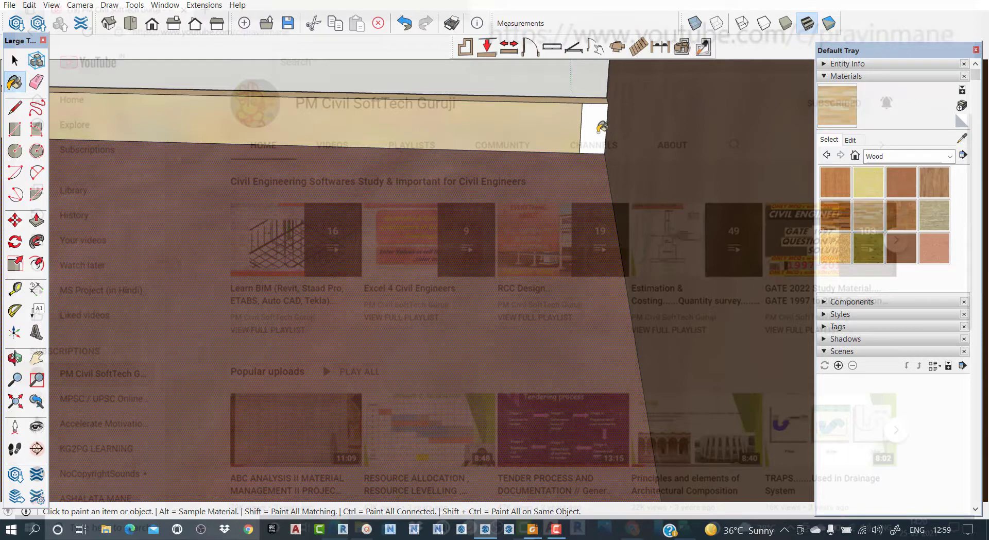
left_click(601, 126)
key("space")
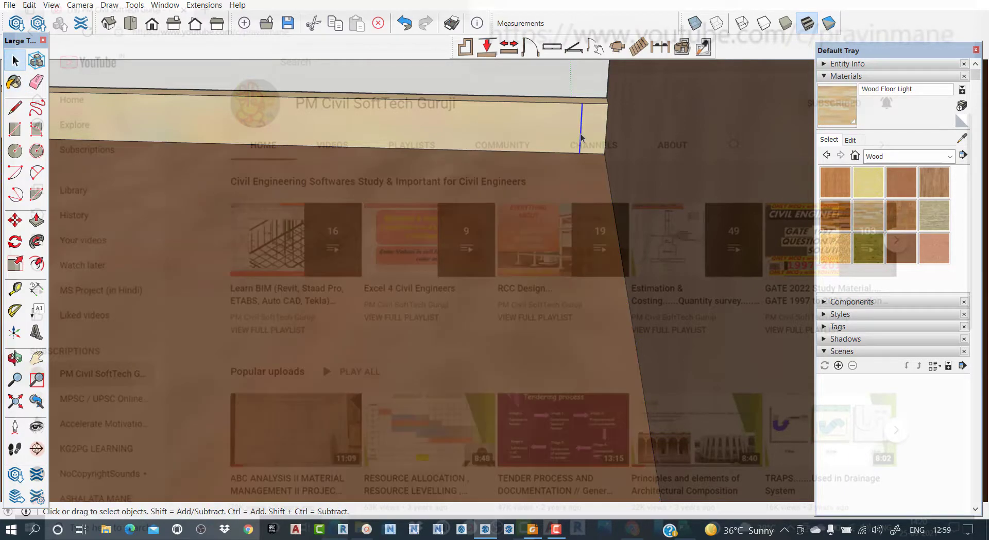
Step: Check the painted bed from the plain side and the panel side, and close the bed's editing
middle_click_drag(567, 181, 466, 374)
middle_click_drag(403, 385, 404, 388)
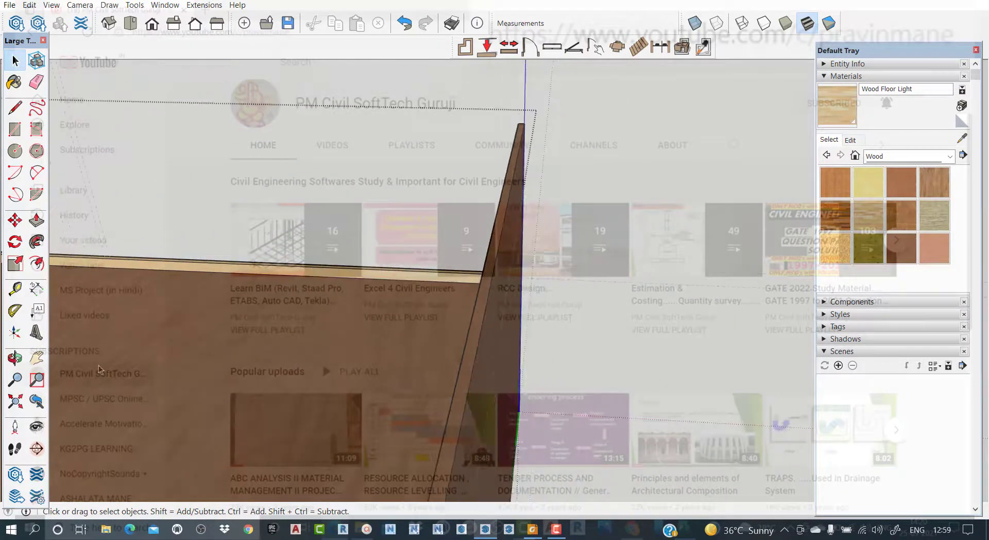
left_click(37, 357)
left_click_drag(196, 375, 349, 335)
left_click_drag(507, 158, 488, 312)
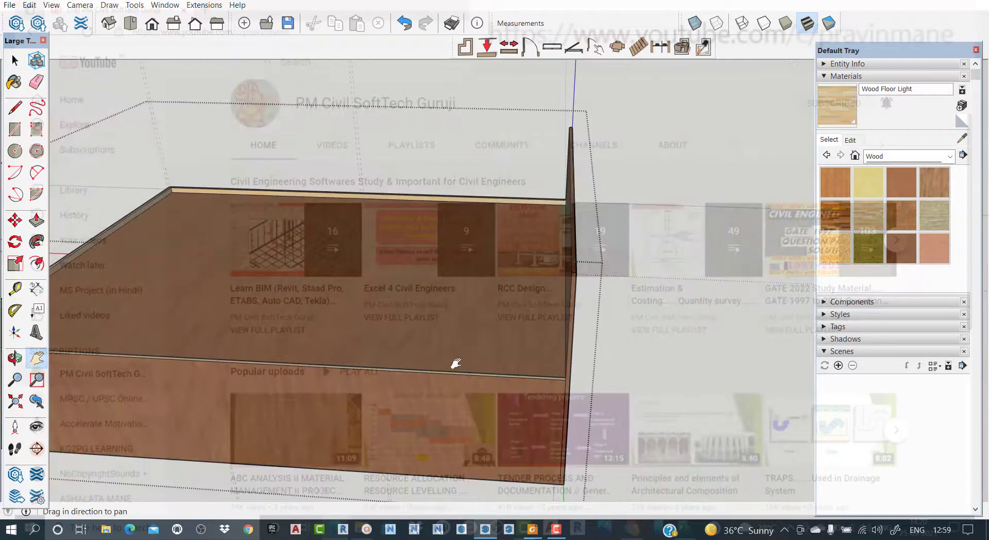
middle_click_drag(455, 363, 584, 159)
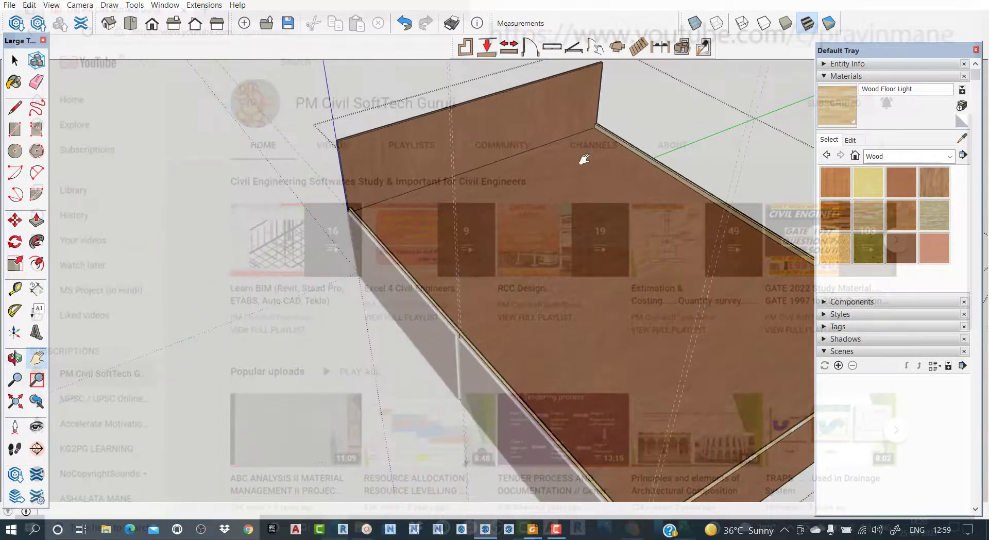
scroll(584, 159, "down", 3)
middle_click_drag(555, 227, 562, 181)
key("h")
key("space")
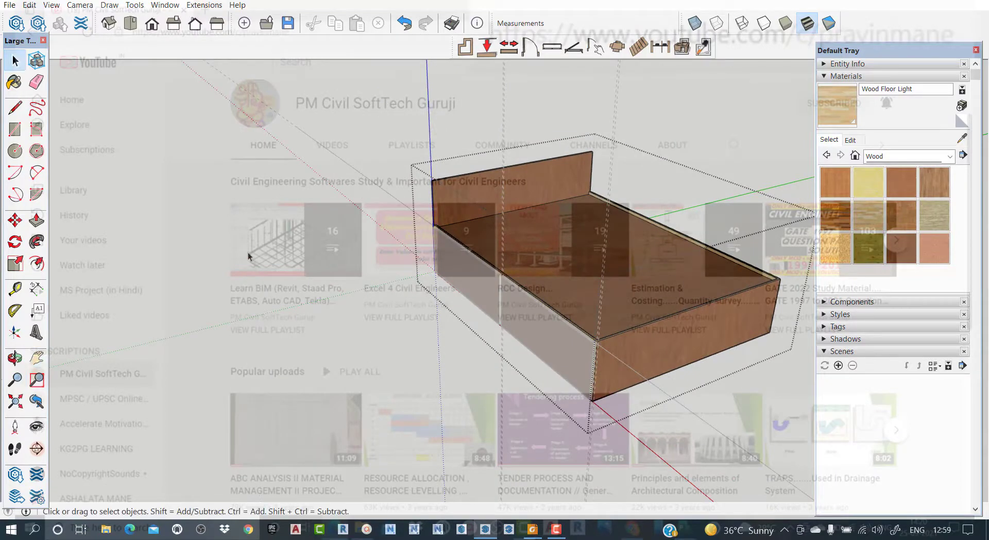
left_click(247, 254)
Step: Paint the bare border strips of both side panel components with Wood Floor Light
scroll(521, 316, "up", 5)
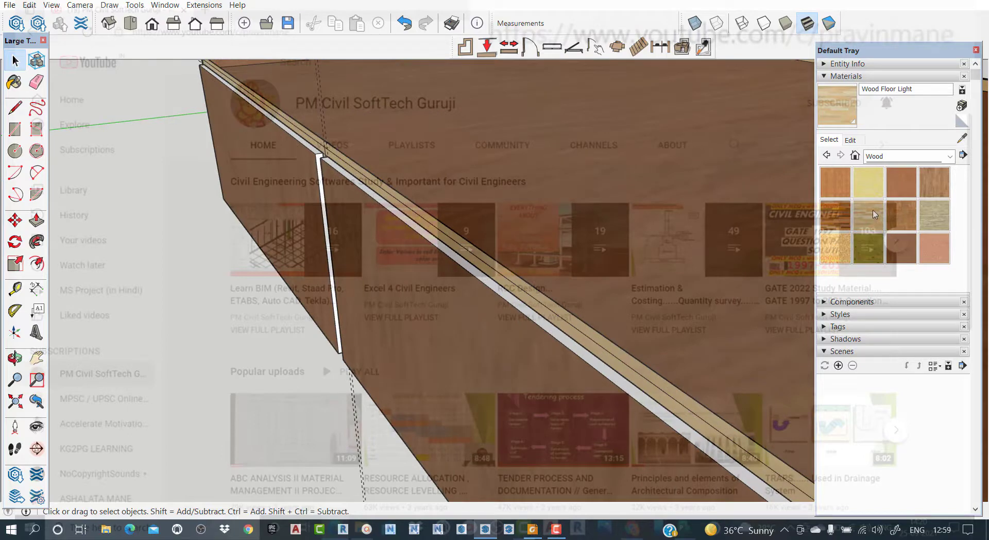
left_click(871, 236)
left_click(489, 287)
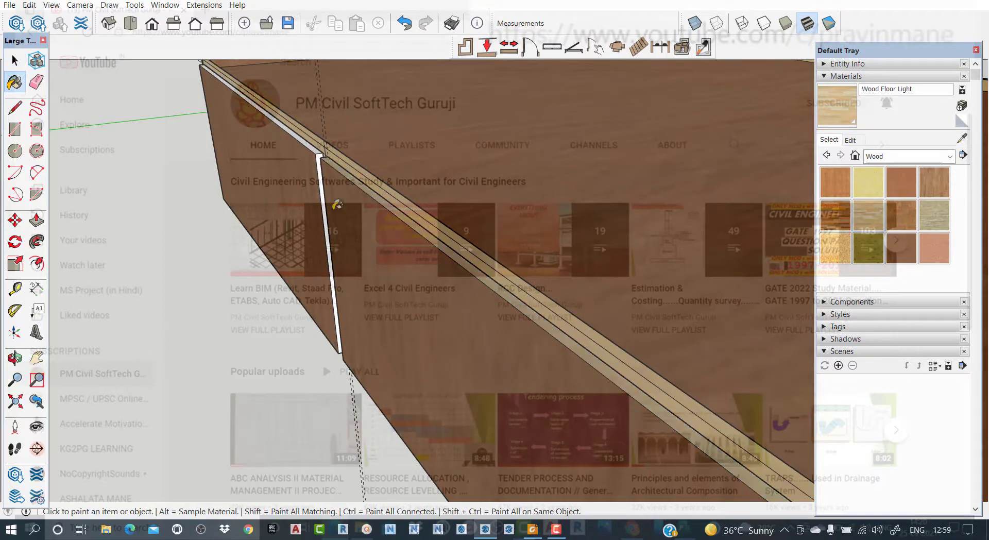
left_click(315, 148)
Step: Paint the headboard's bare side edge next to the panels with Wood Veneer 01
mouse_move(316, 148)
middle_mouse_down()
mouse_move(316, 221)
mouse_move(333, 214)
mouse_move(614, 367)
mouse_move(589, 368)
mouse_move(503, 250)
mouse_move(434, 209)
mouse_move(356, 126)
mouse_move(592, 220)
mouse_move(523, 227)
mouse_move(418, 214)
mouse_move(592, 212)
mouse_move(520, 189)
mouse_move(472, 201)
mouse_move(552, 188)
mouse_move(591, 161)
mouse_move(669, 150)
mouse_move(390, 180)
middle_mouse_up()
left_click(37, 358)
scroll(390, 180, "up", 5)
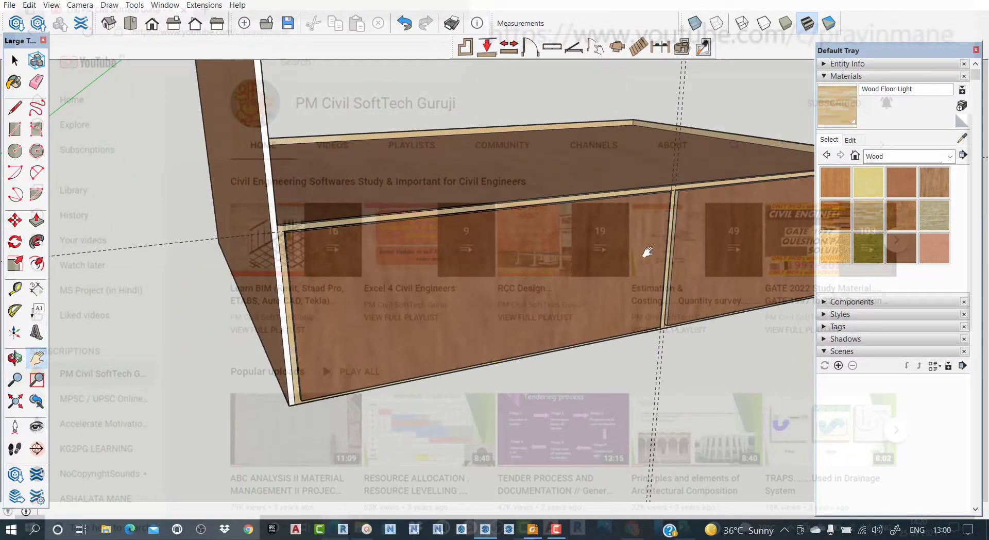
middle_click_drag(494, 266, 502, 254)
key("space")
left_click(905, 255)
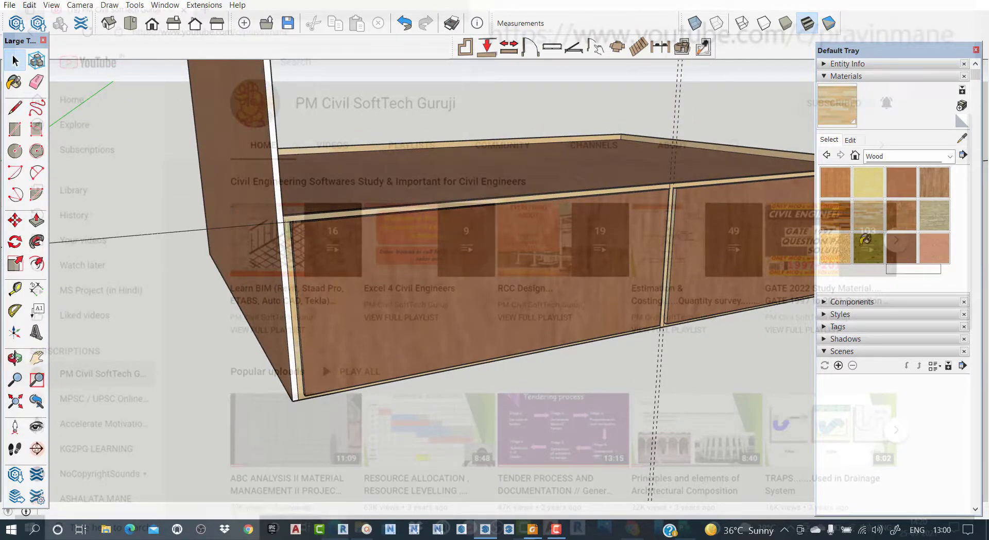
left_click(285, 209)
scroll(249, 249, "down", 5)
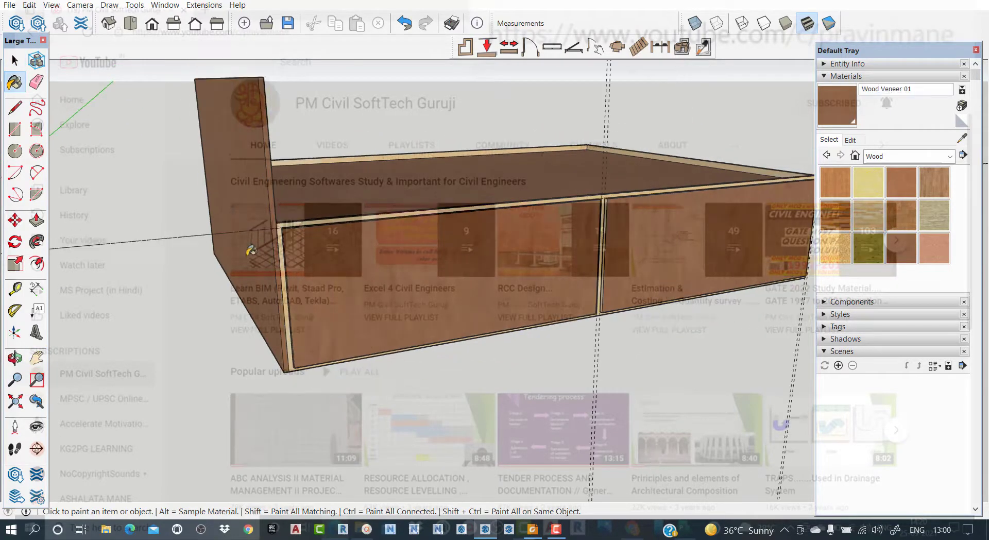
mouse_move(219, 261)
middle_mouse_down()
mouse_move(788, 266)
mouse_move(759, 334)
mouse_move(565, 342)
mouse_move(623, 230)
mouse_move(490, 229)
mouse_move(547, 266)
mouse_move(330, 249)
mouse_move(606, 300)
mouse_move(464, 288)
mouse_move(662, 314)
middle_mouse_up()
key("space")
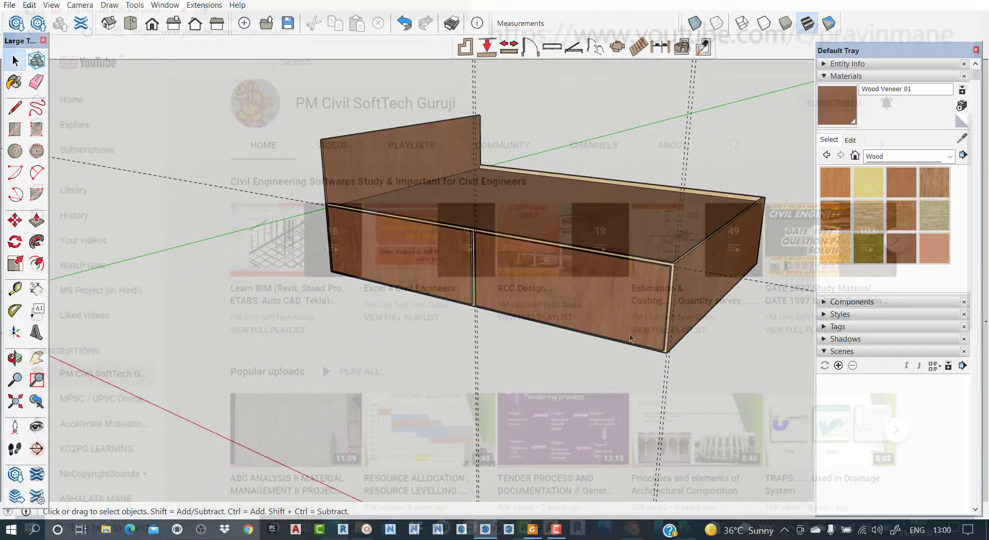
Step: Open the panel component nearest the headboard and draw a circle with a 7/8" radius near the middle of its front face
left_click(404, 246)
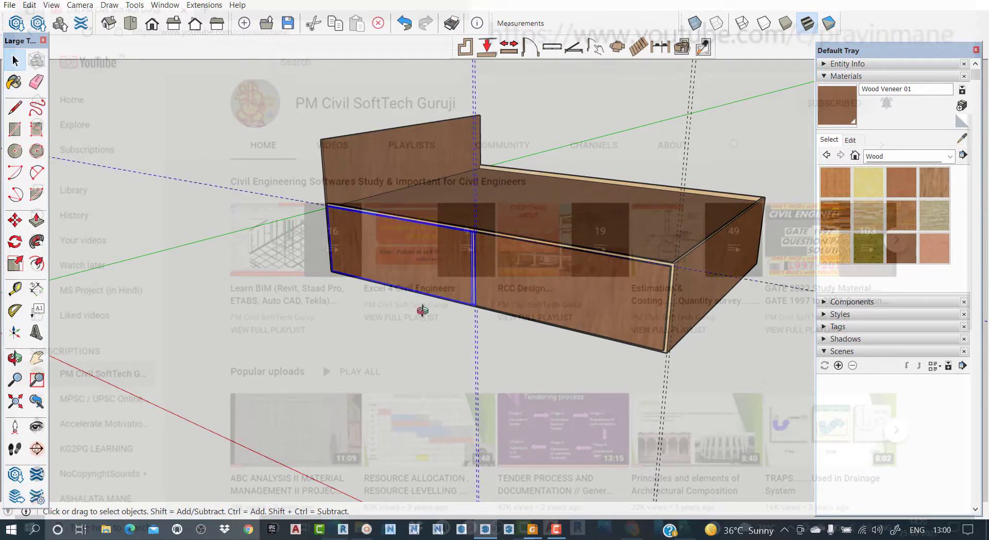
middle_click_drag(423, 310, 460, 270)
scroll(393, 261, "up", 4)
double_click(459, 254)
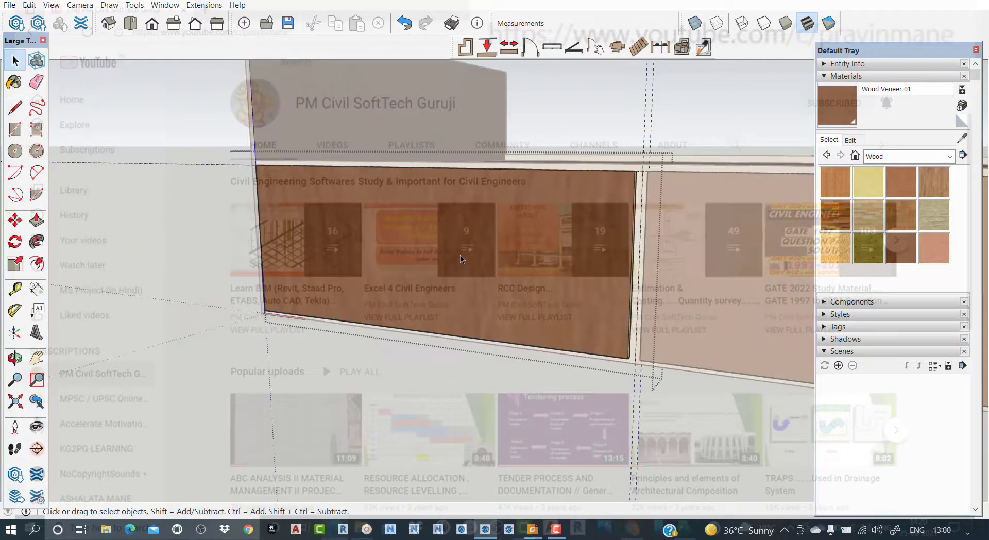
left_click(460, 254)
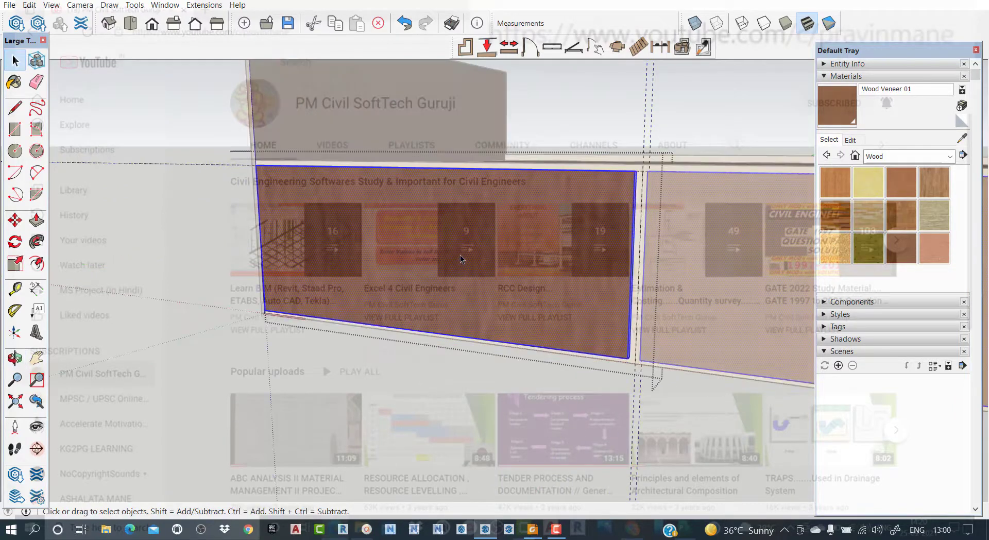
left_click(15, 151)
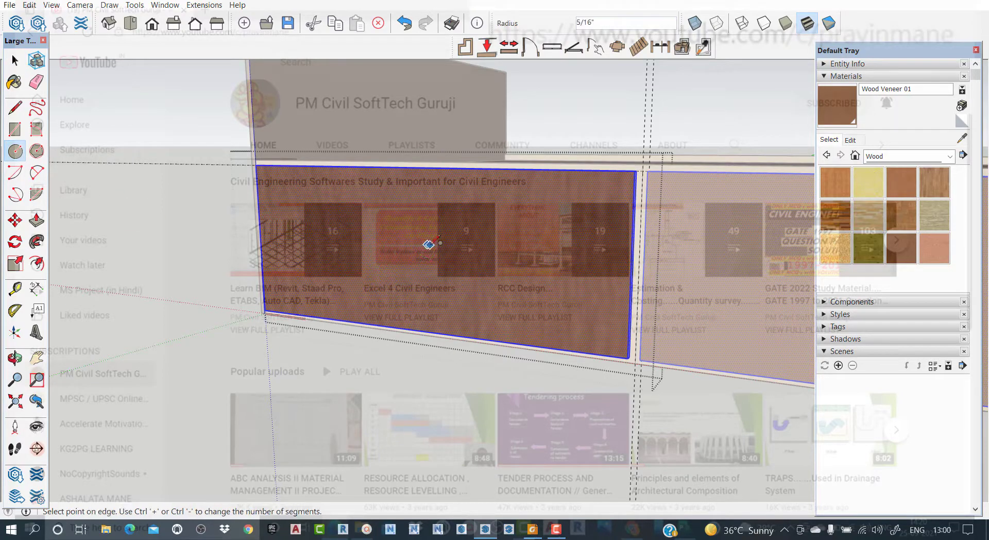
type("7/8")
key("Return")
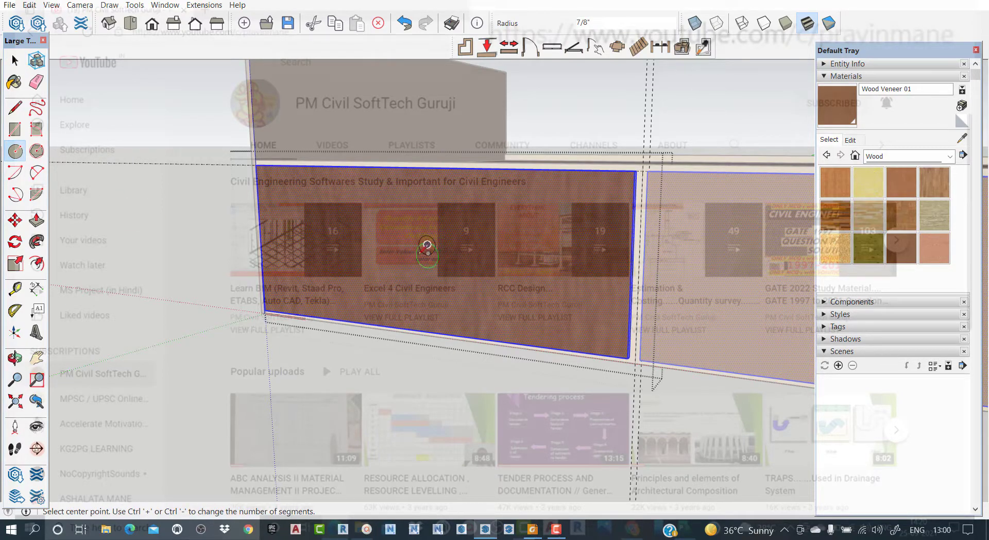
key("space")
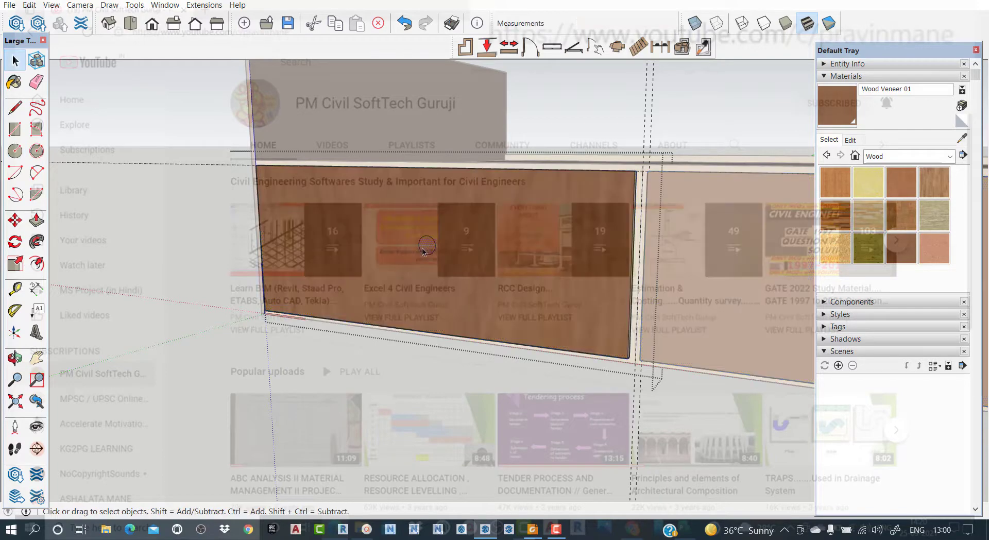
Step: Push/Pull the circle 1" outward from the panel's front face to form a round knob
left_click(36, 220)
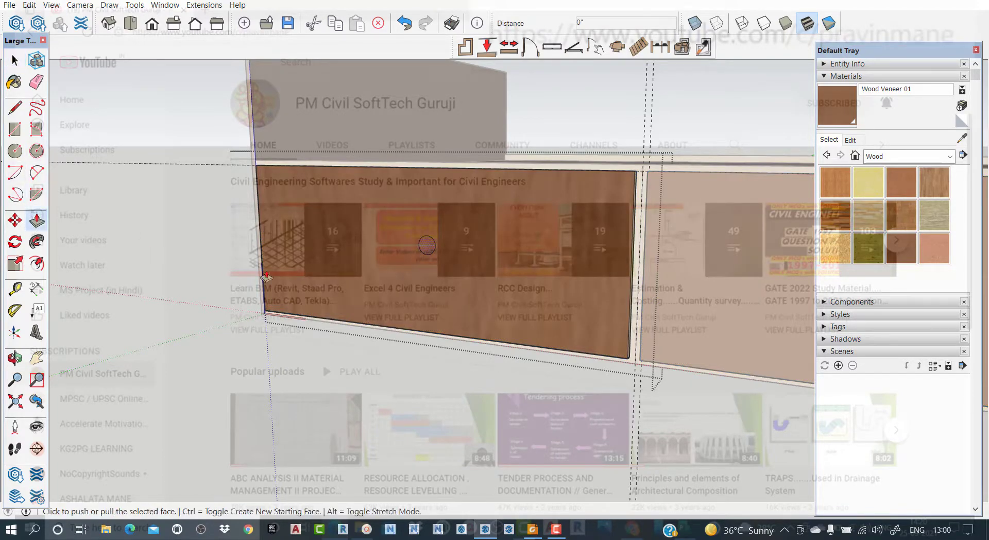
left_click(427, 245)
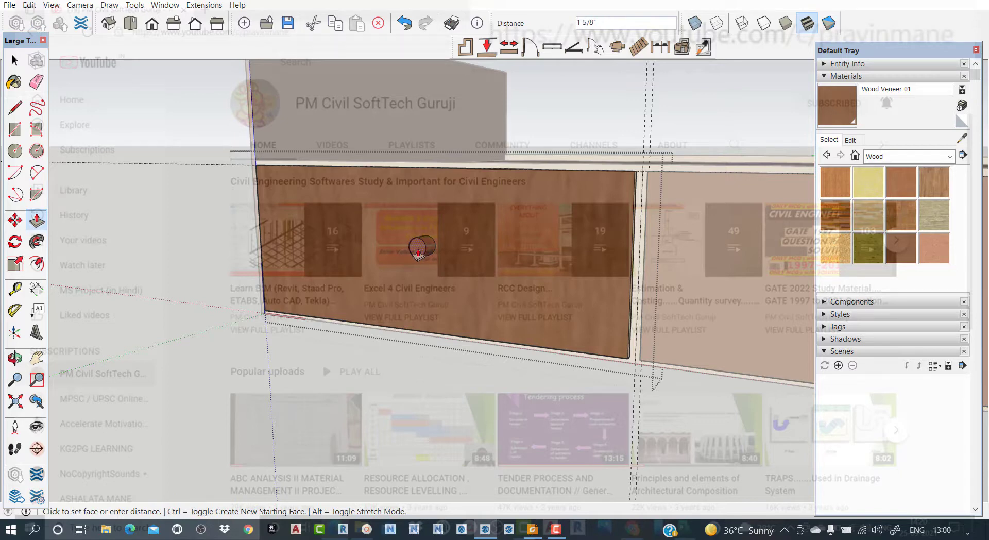
key("Return")
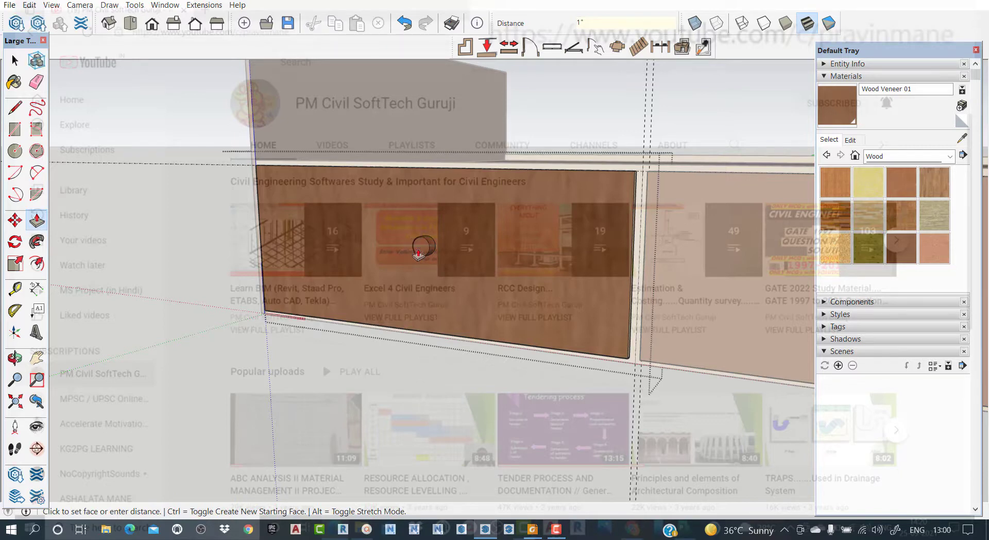
key("space")
Step: Mark the centre point of the round knob's front edge with Find Center
scroll(421, 246, "up", 6)
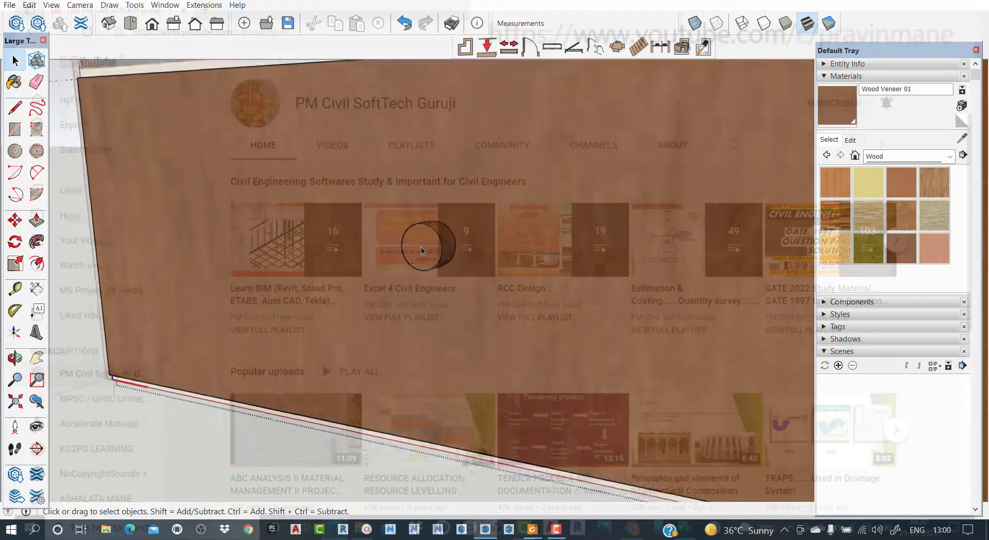
left_click(445, 239)
right_click(444, 240)
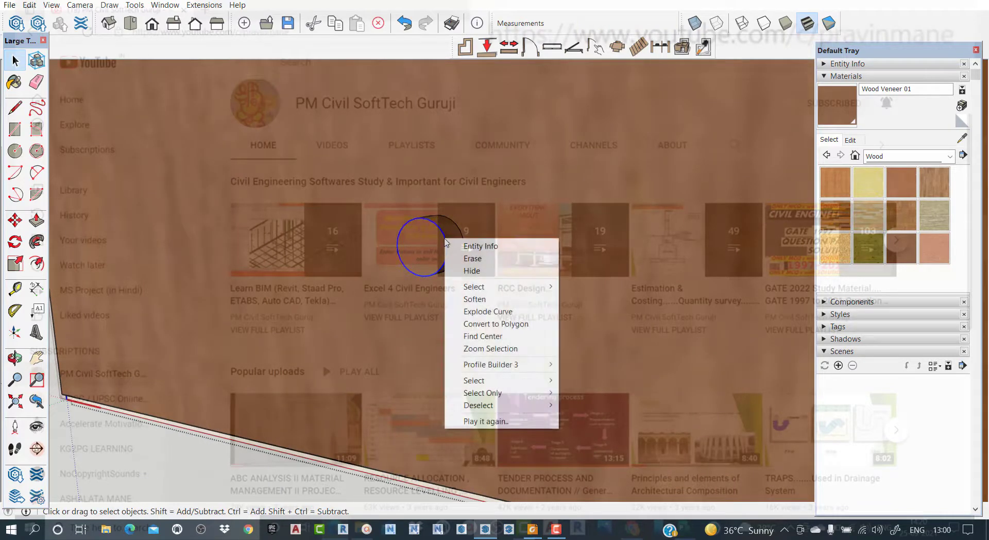
left_click(497, 336)
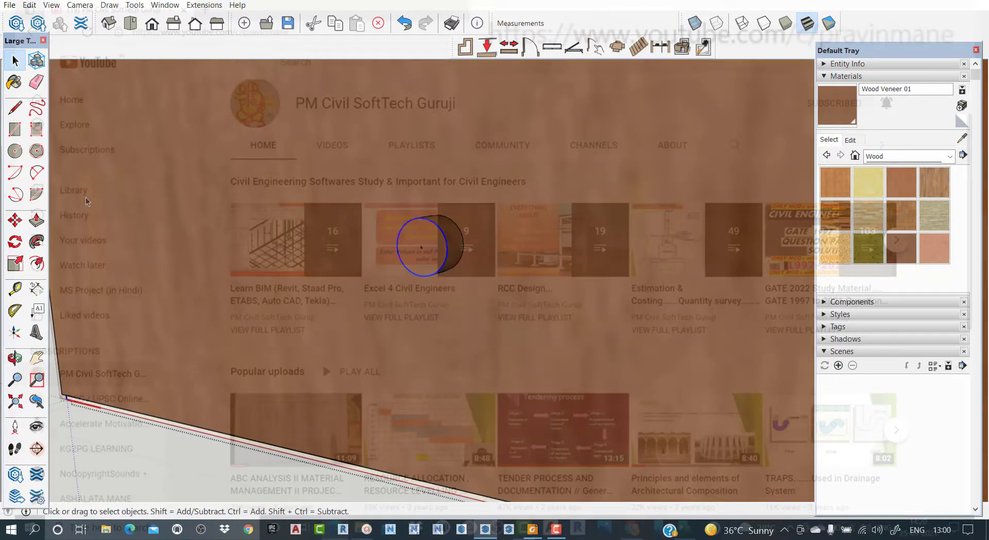
Step: Draw a larger concentric circle around the knob's marked centre and delete the original smaller front circle
left_click(15, 150)
left_click(422, 247)
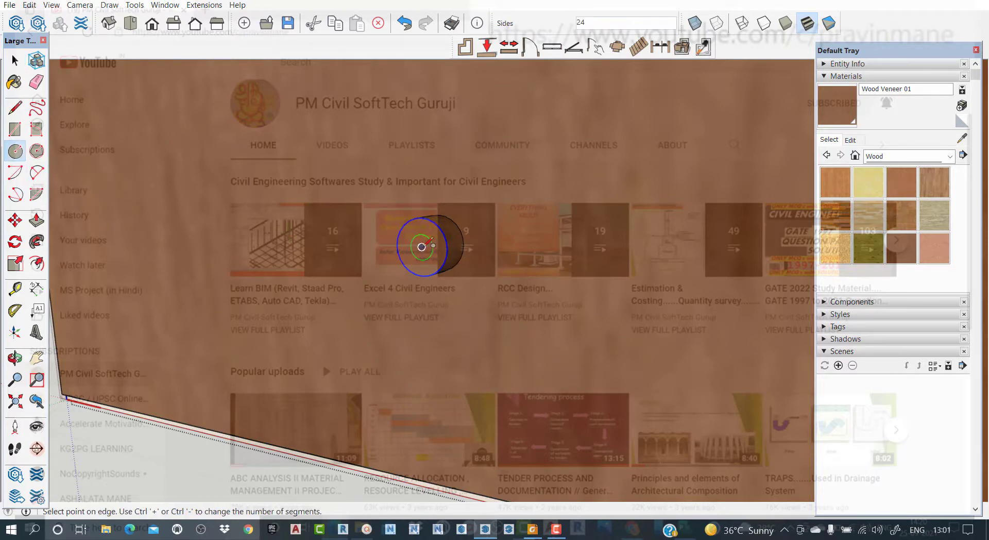
left_click(475, 266)
key("space")
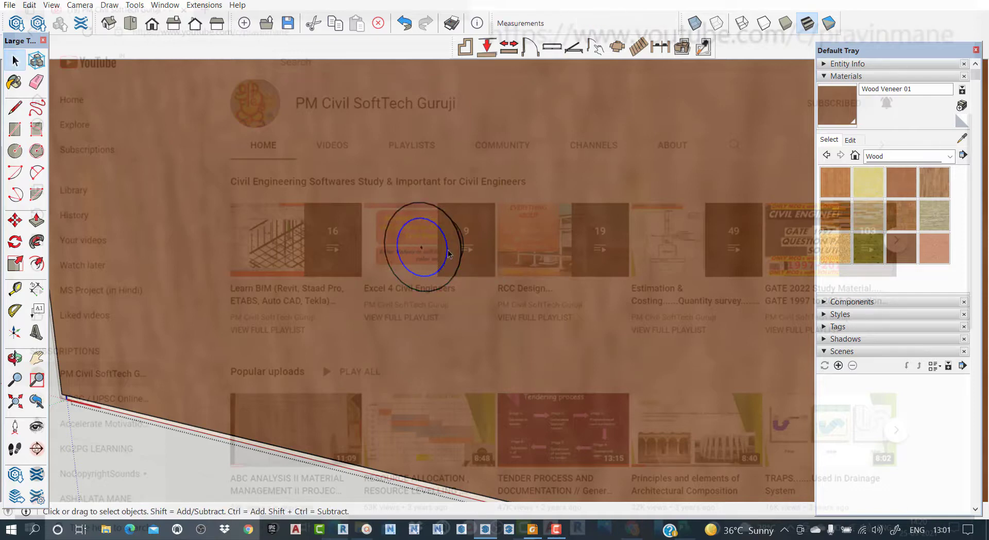
key("Delete")
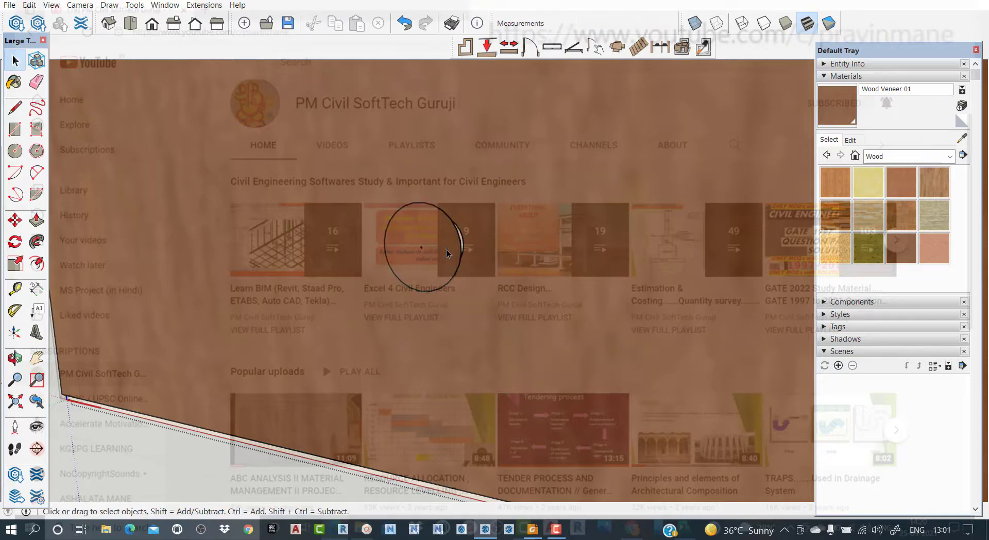
Step: Push/Pull the larger circle about 1/2" outward to form the knob's disc
middle_click_drag(440, 252, 328, 262)
left_click(302, 270)
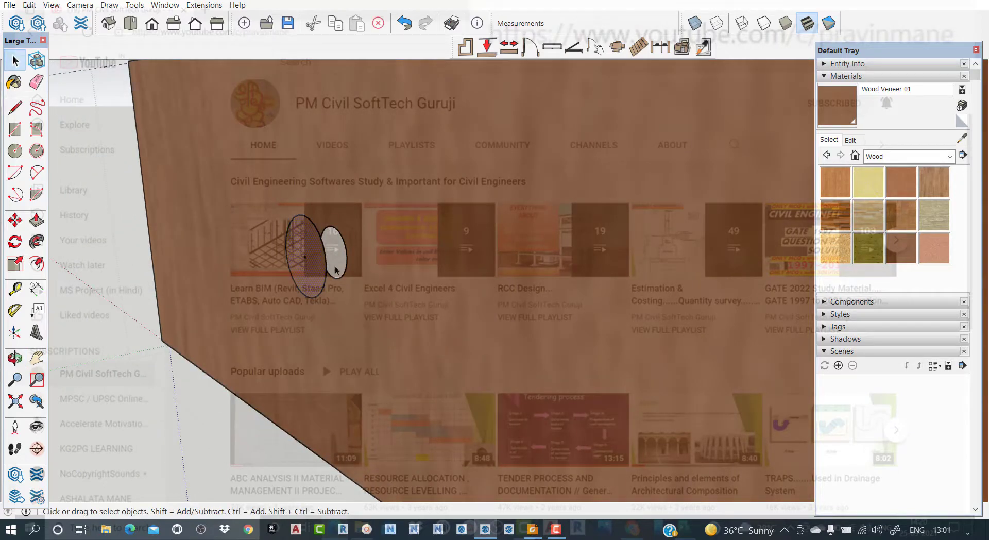
left_click(36, 221)
left_click(304, 257)
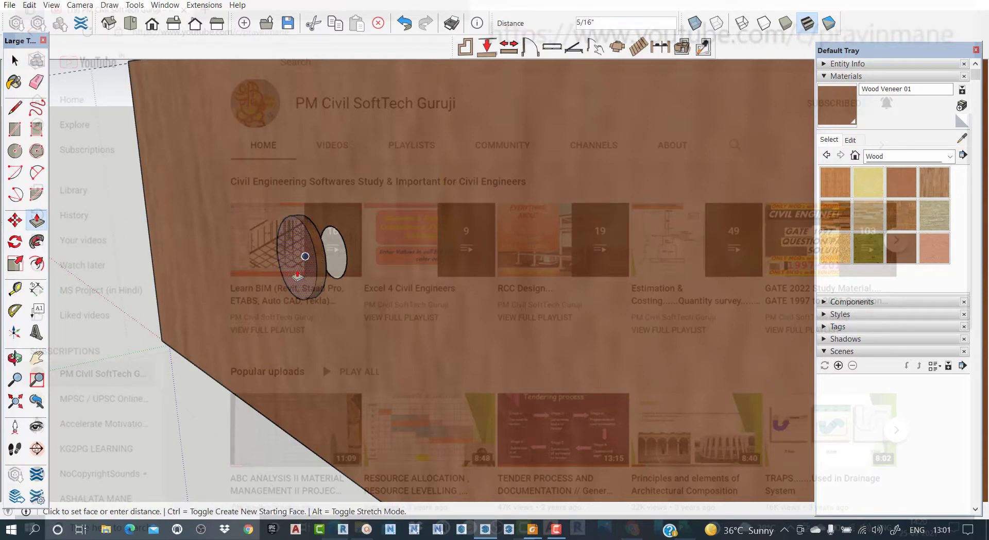
left_click(297, 276)
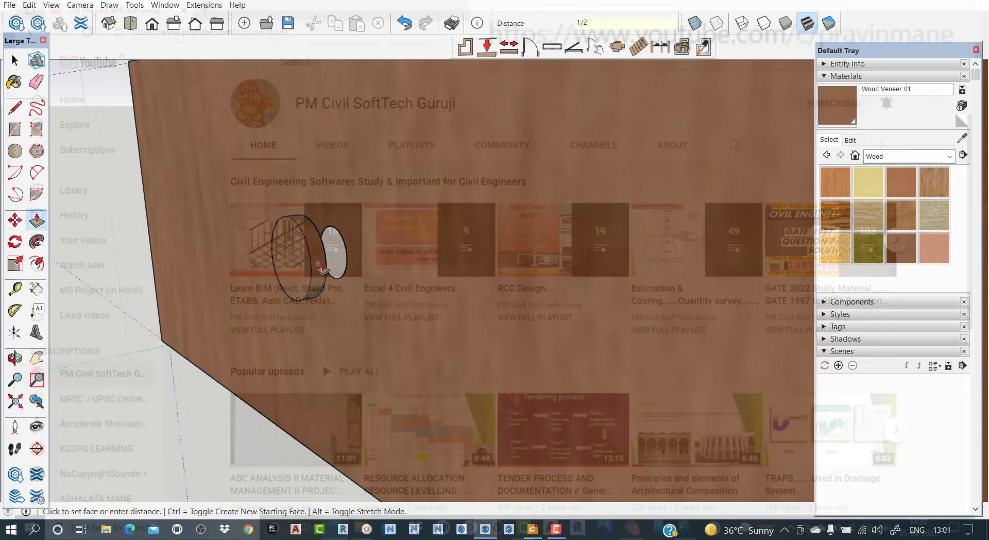
left_click(336, 263)
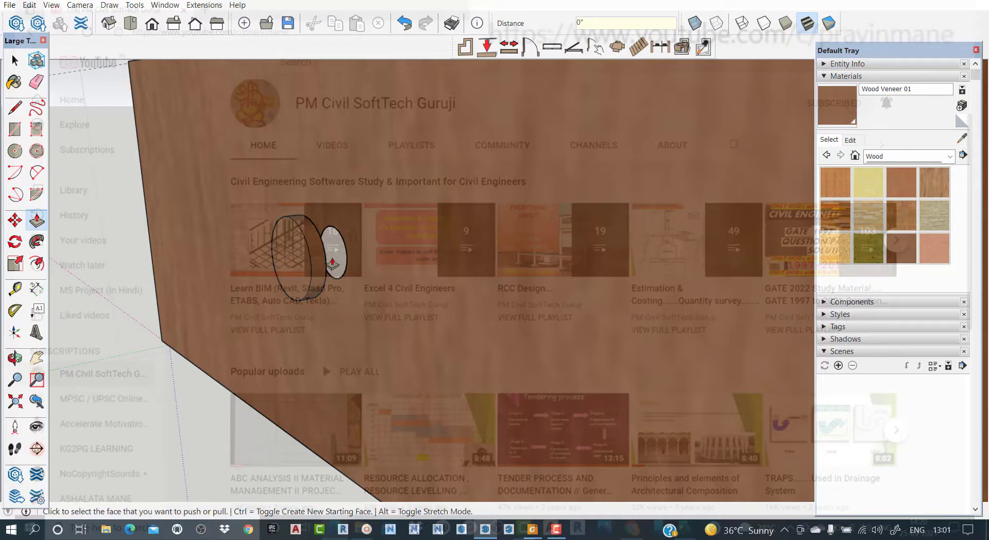
key("space")
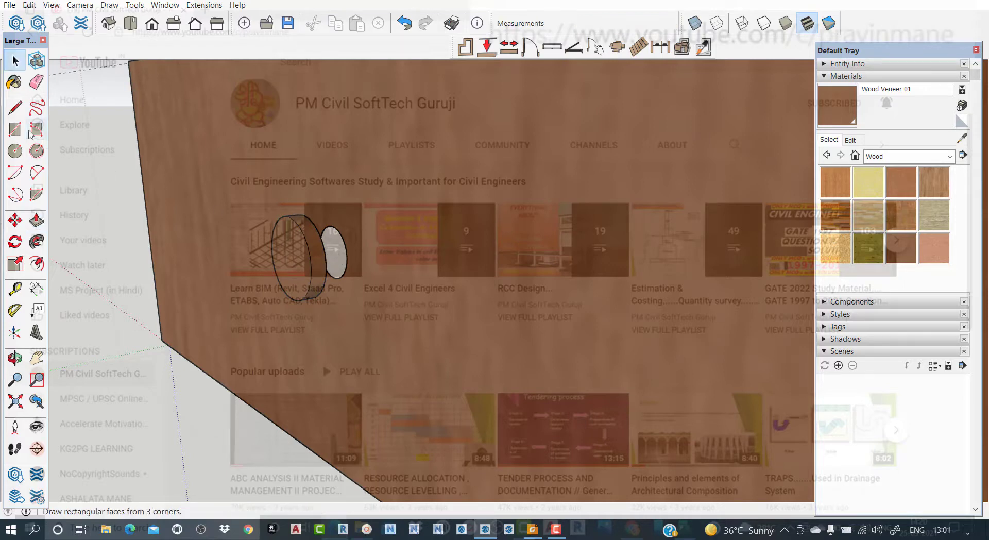
Step: Try to cover the round opening in the panel with a circle and Push/Pull it, and undo the circle
left_click(15, 150)
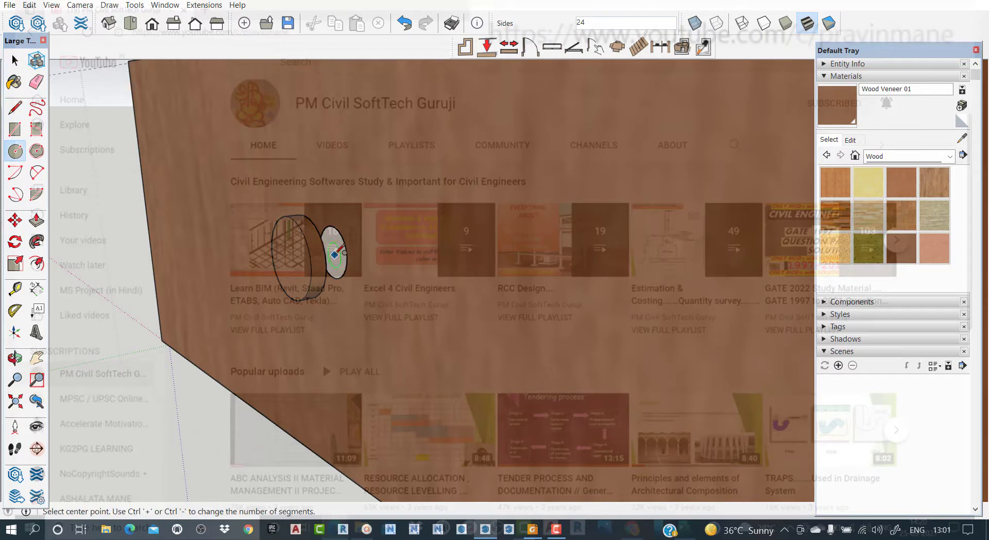
scroll(333, 250, "up", 5)
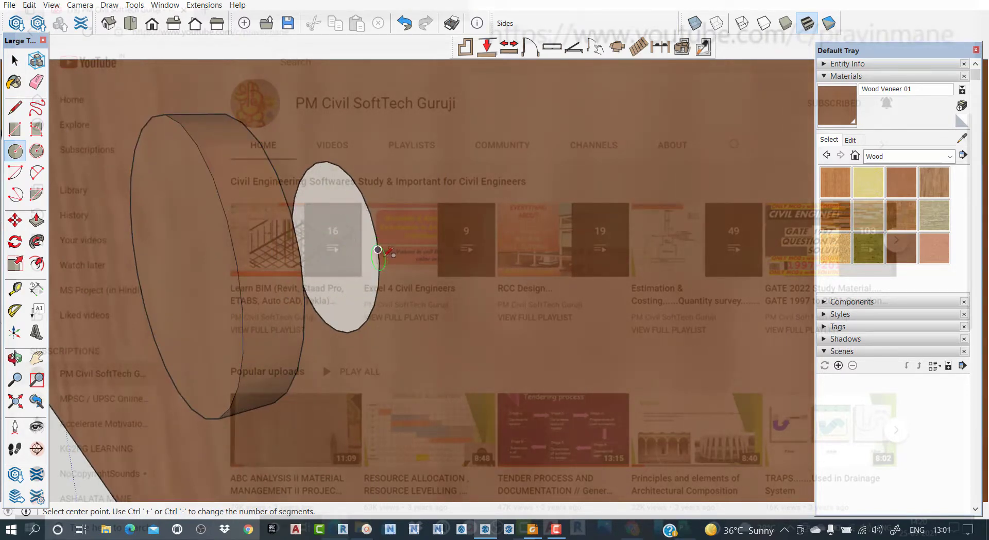
left_click(333, 247)
left_click(382, 256)
key("space")
left_click(350, 262)
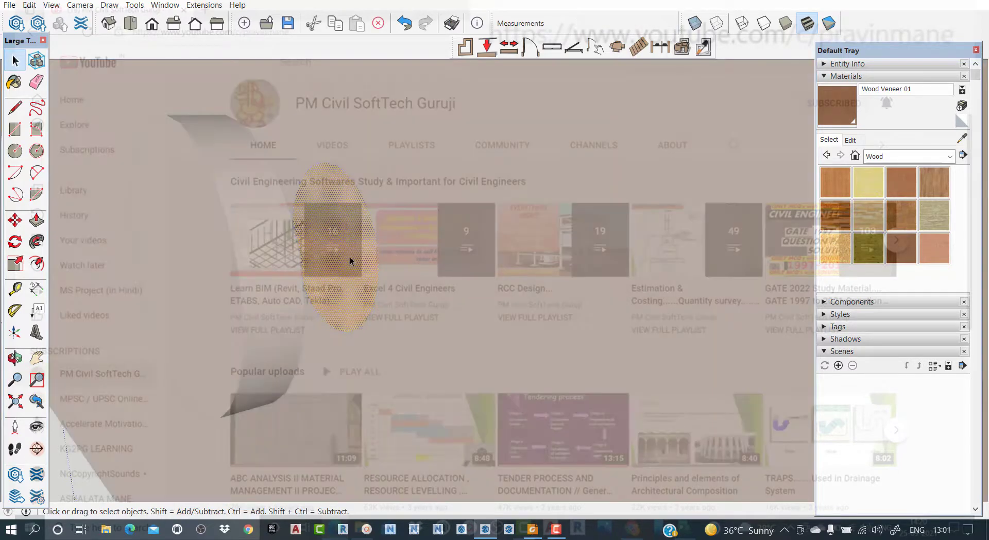
left_click(36, 220)
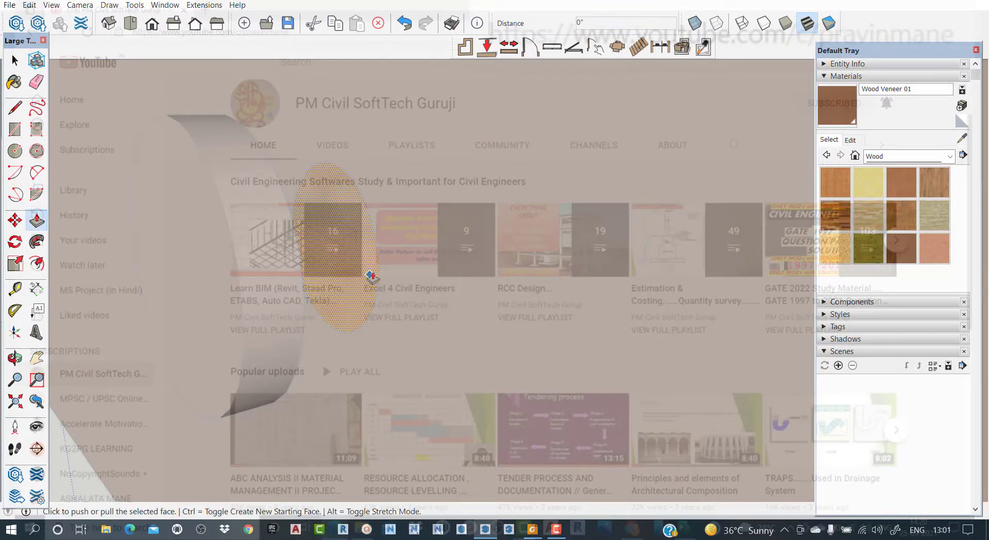
left_click(309, 262)
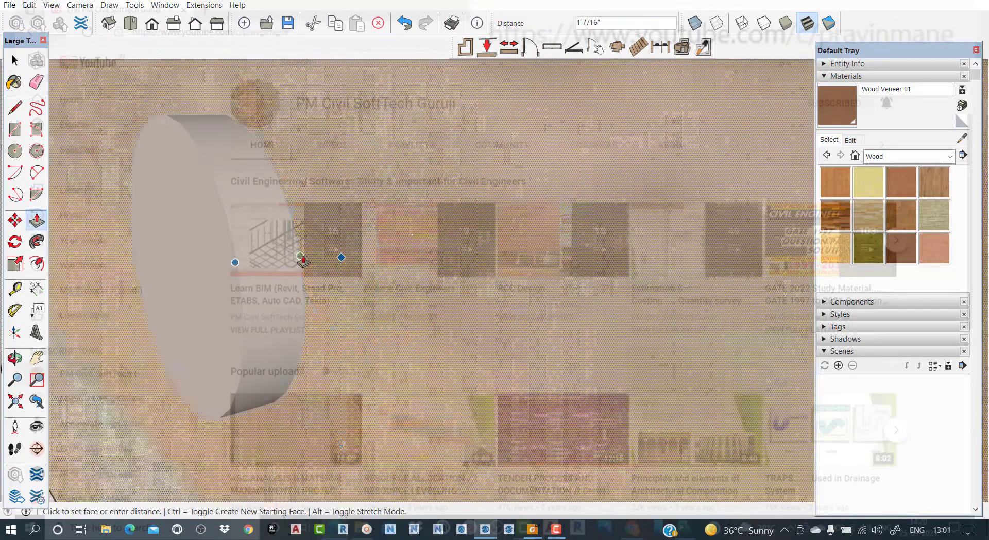
key("space")
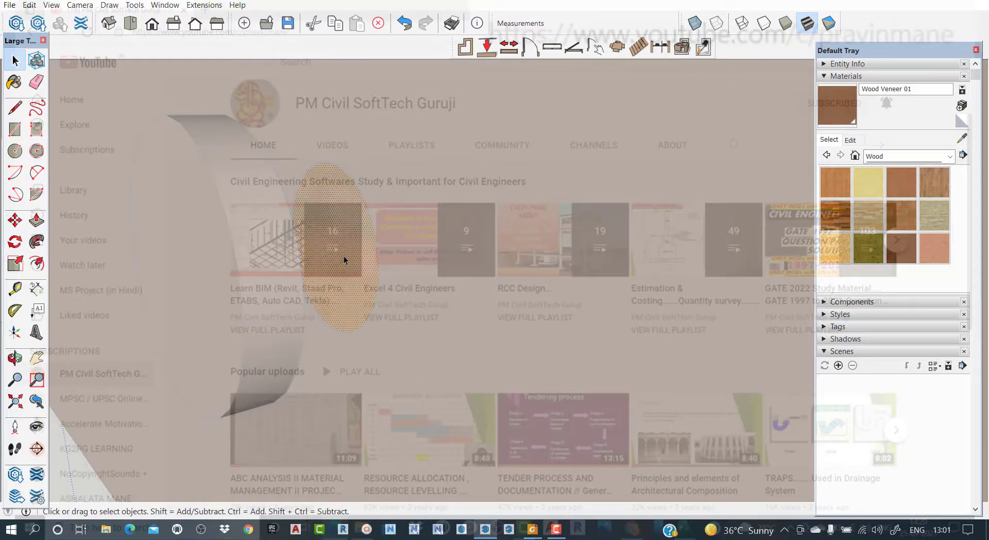
left_click(424, 26)
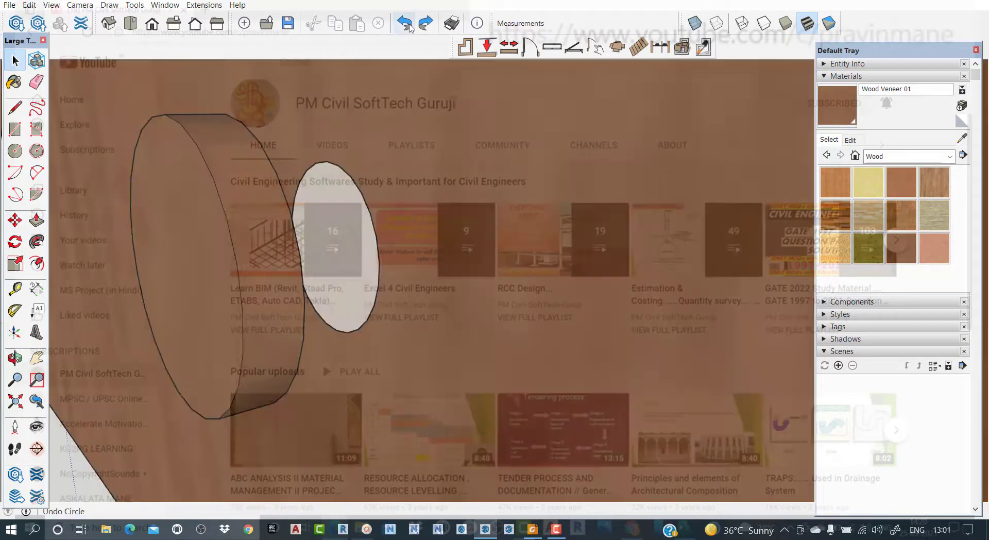
Step: Delete the circular edge around the opening behind the knob disc to close the panel face
left_click(330, 164)
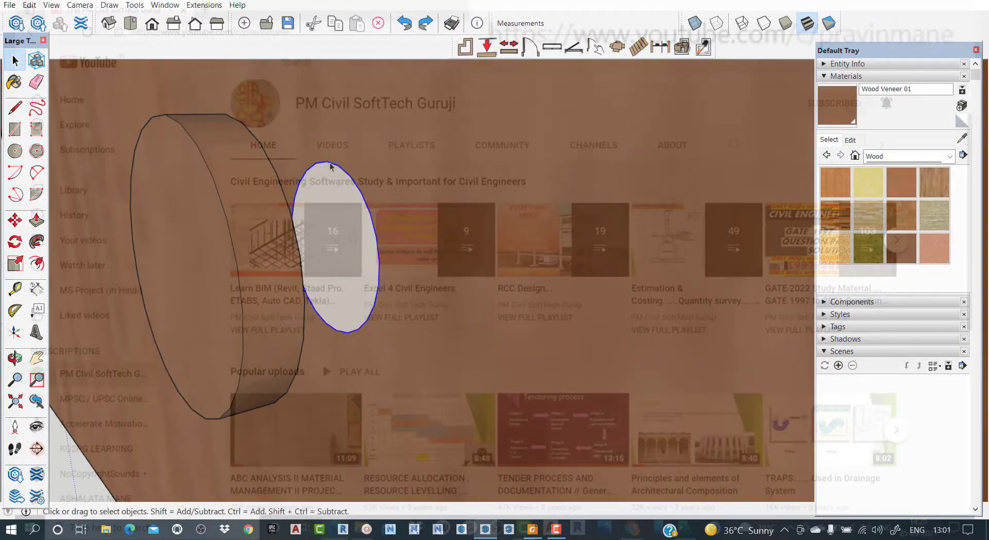
key("Delete")
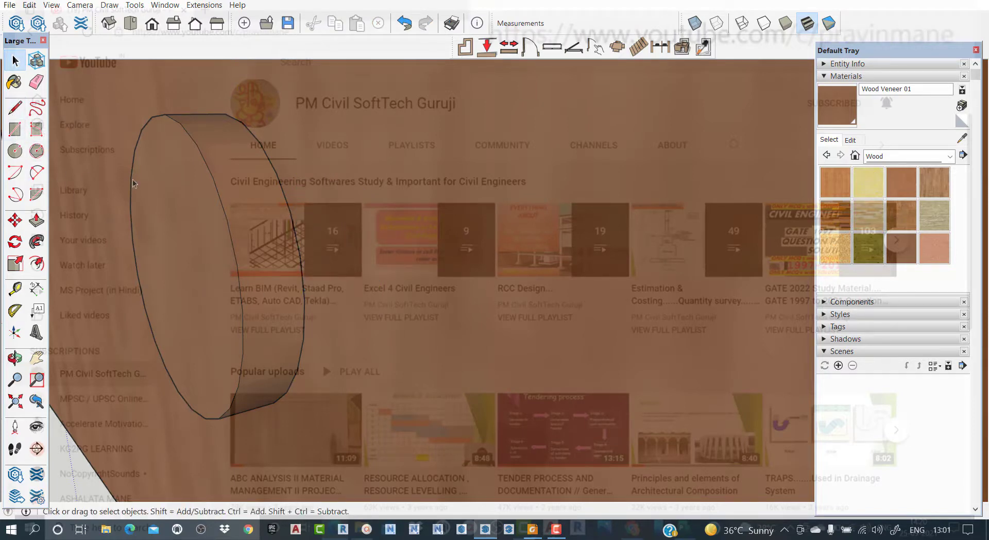
Step: Mark the centre of the disc's front edge and draw a line about 1 1/2" long from it straight back to the panel face
left_click(217, 193)
right_click(217, 189)
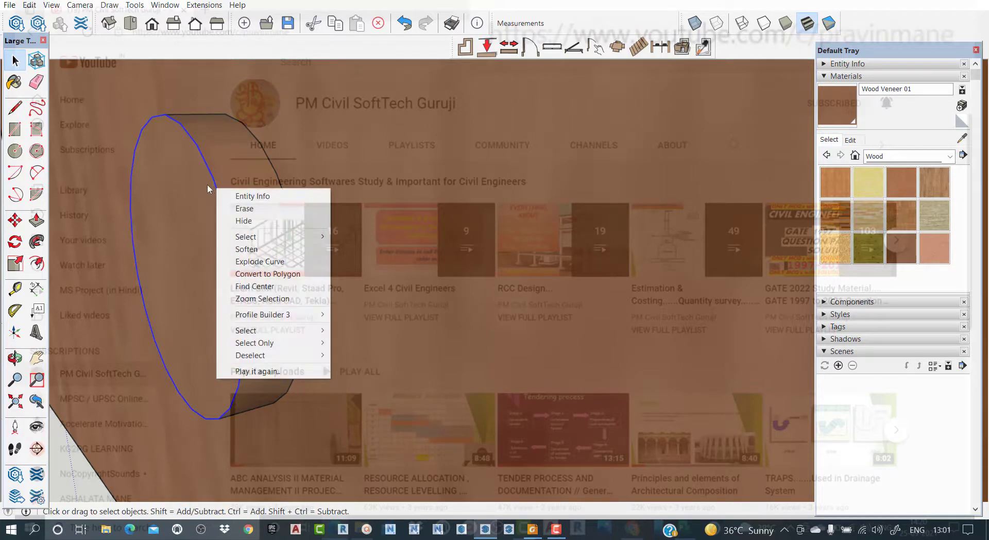
left_click(278, 287)
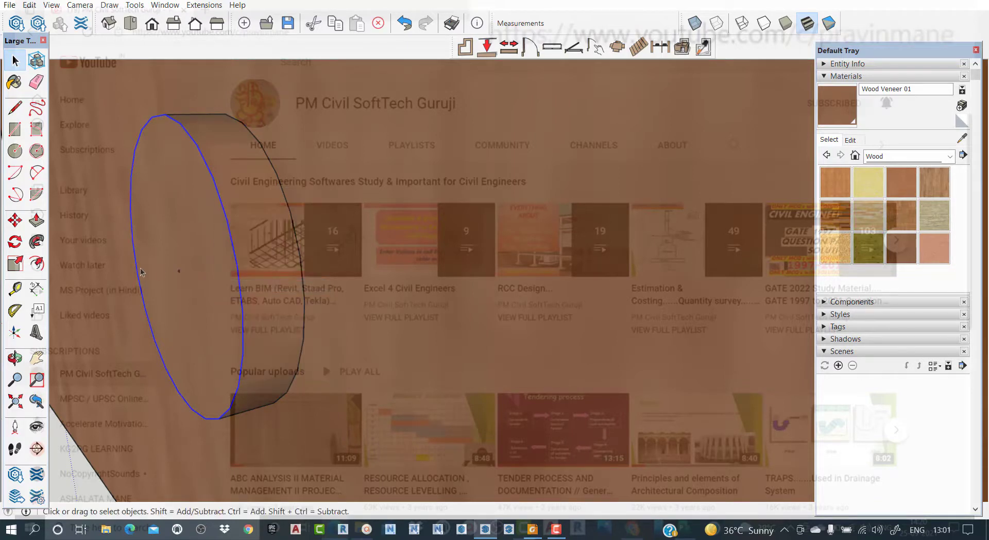
left_click(15, 108)
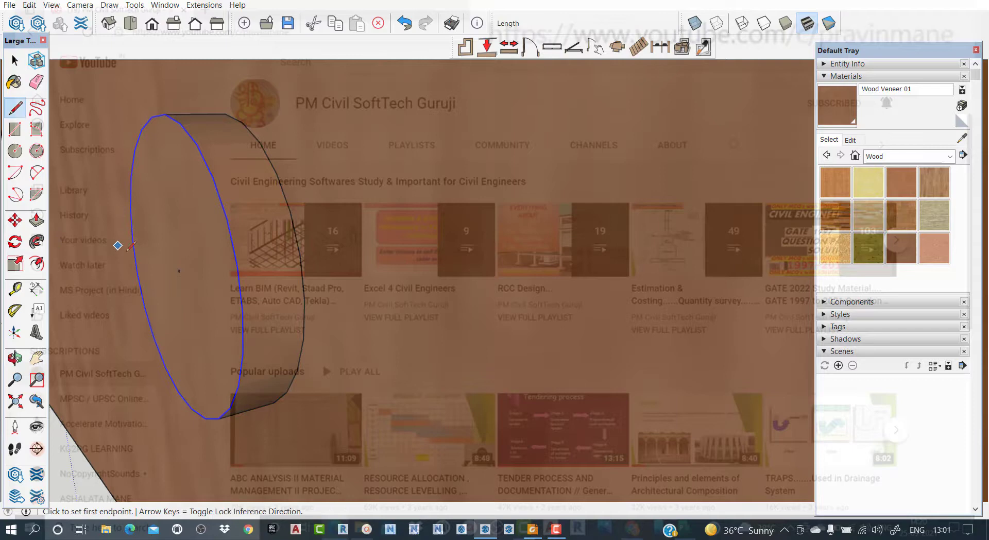
left_click(179, 270)
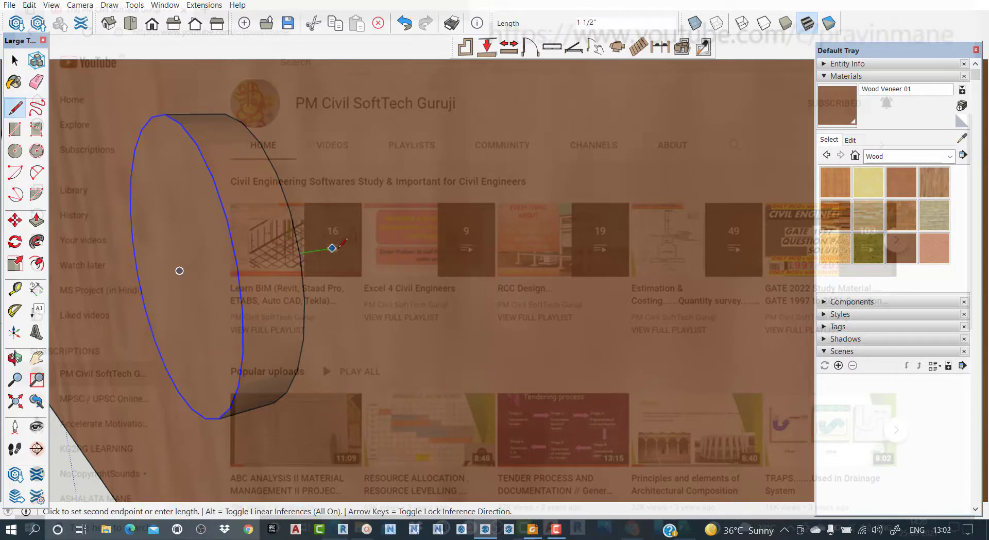
left_click(331, 248)
key("space")
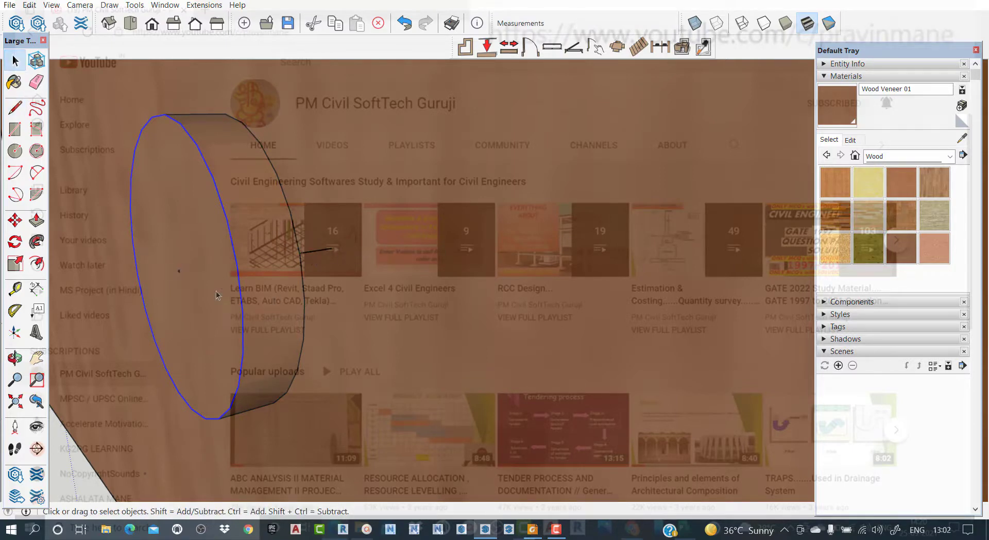
Step: Try a circle with a 1" radius centred on the line's end on the panel face, and undo it
left_click(15, 151)
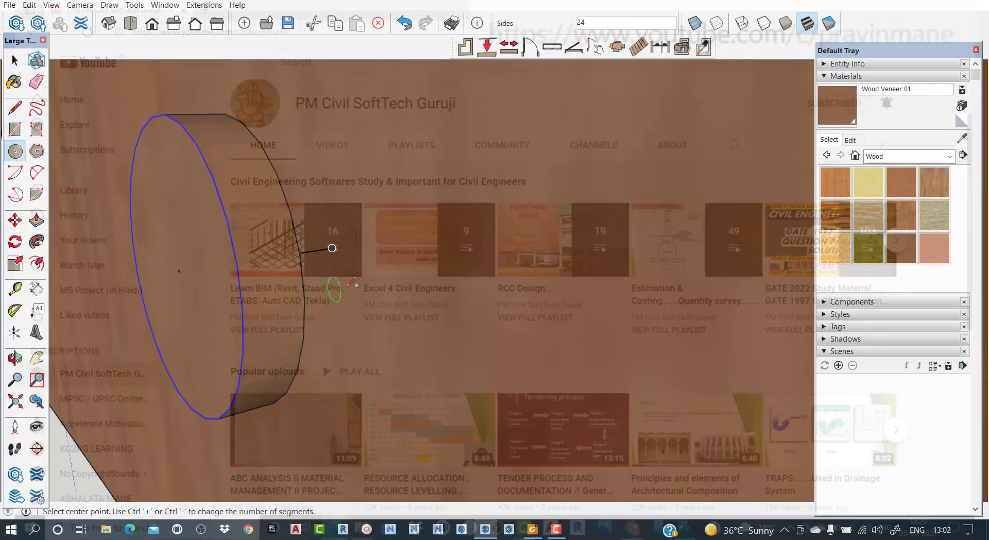
left_click(332, 249)
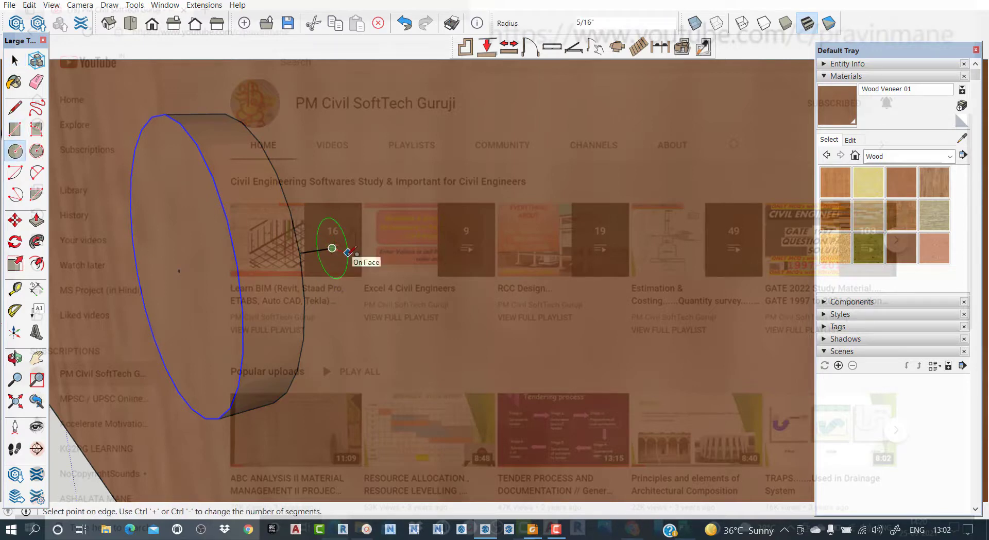
type("1")
key("Return")
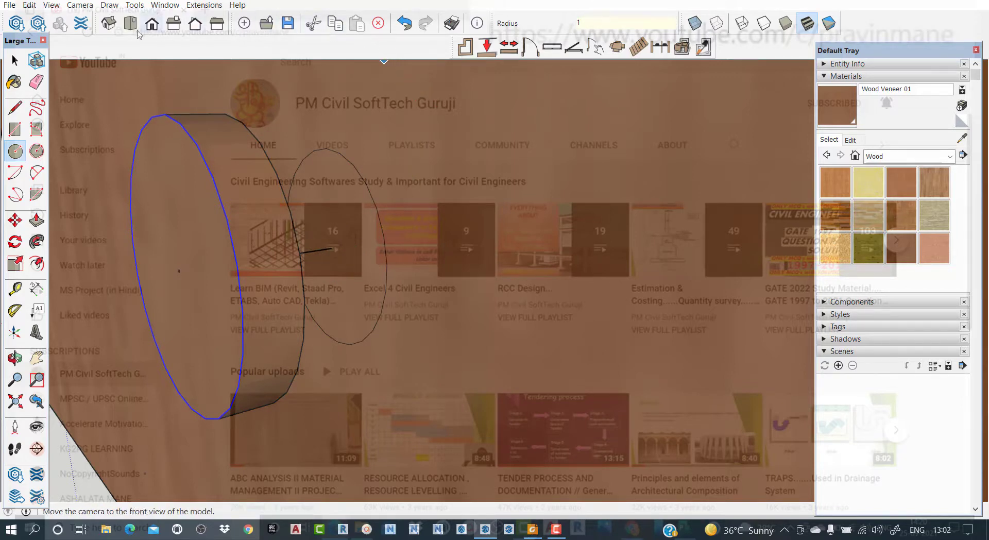
left_click(417, 25)
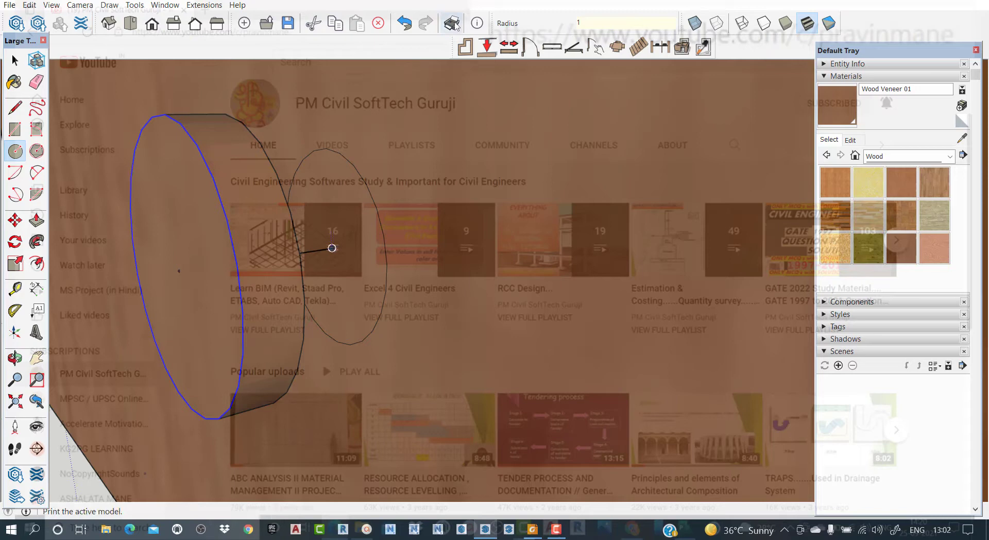
left_click(405, 23)
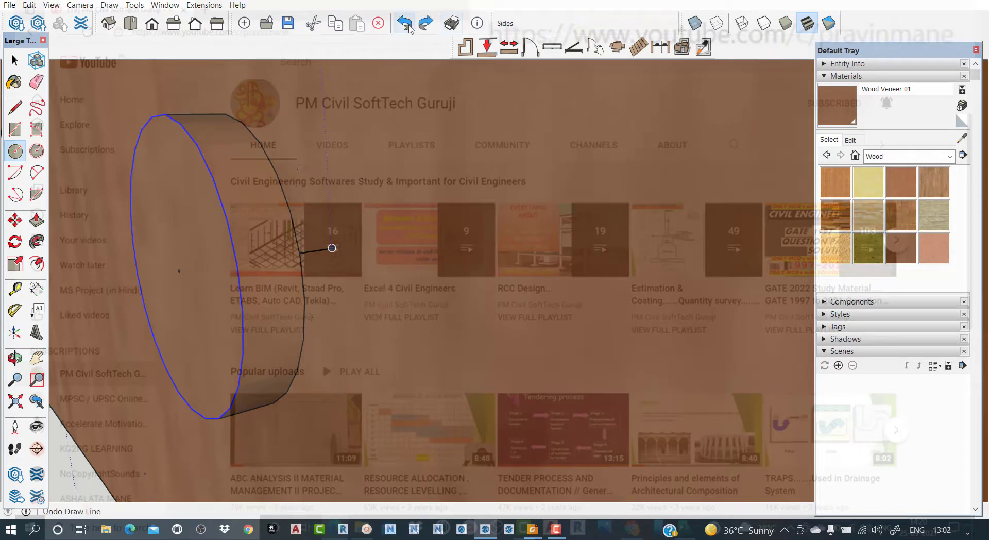
Step: Draw a circle with a 0.75" radius on the panel face, centred on the end of the guide line behind the disc
left_click(14, 152)
left_click(332, 248)
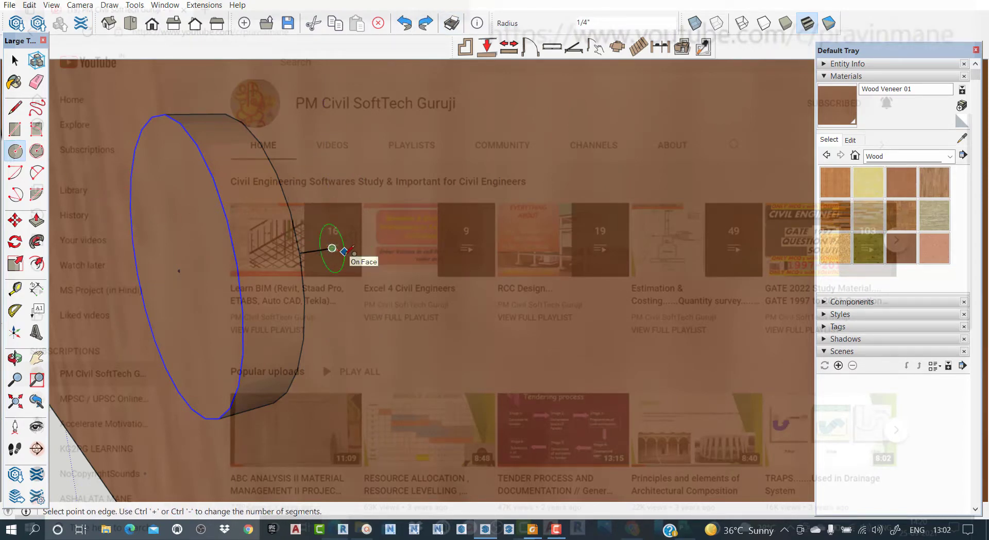
type("0.75")
key("Return")
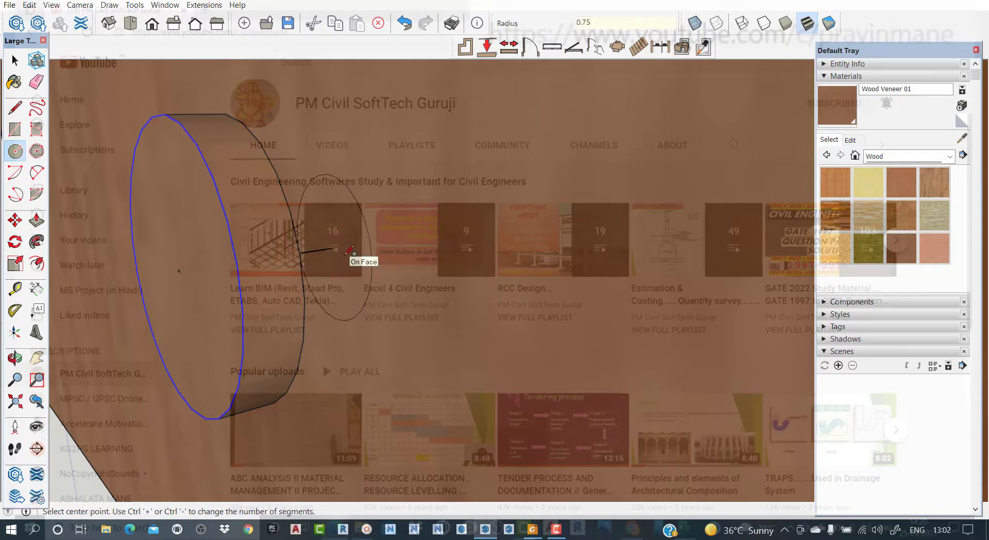